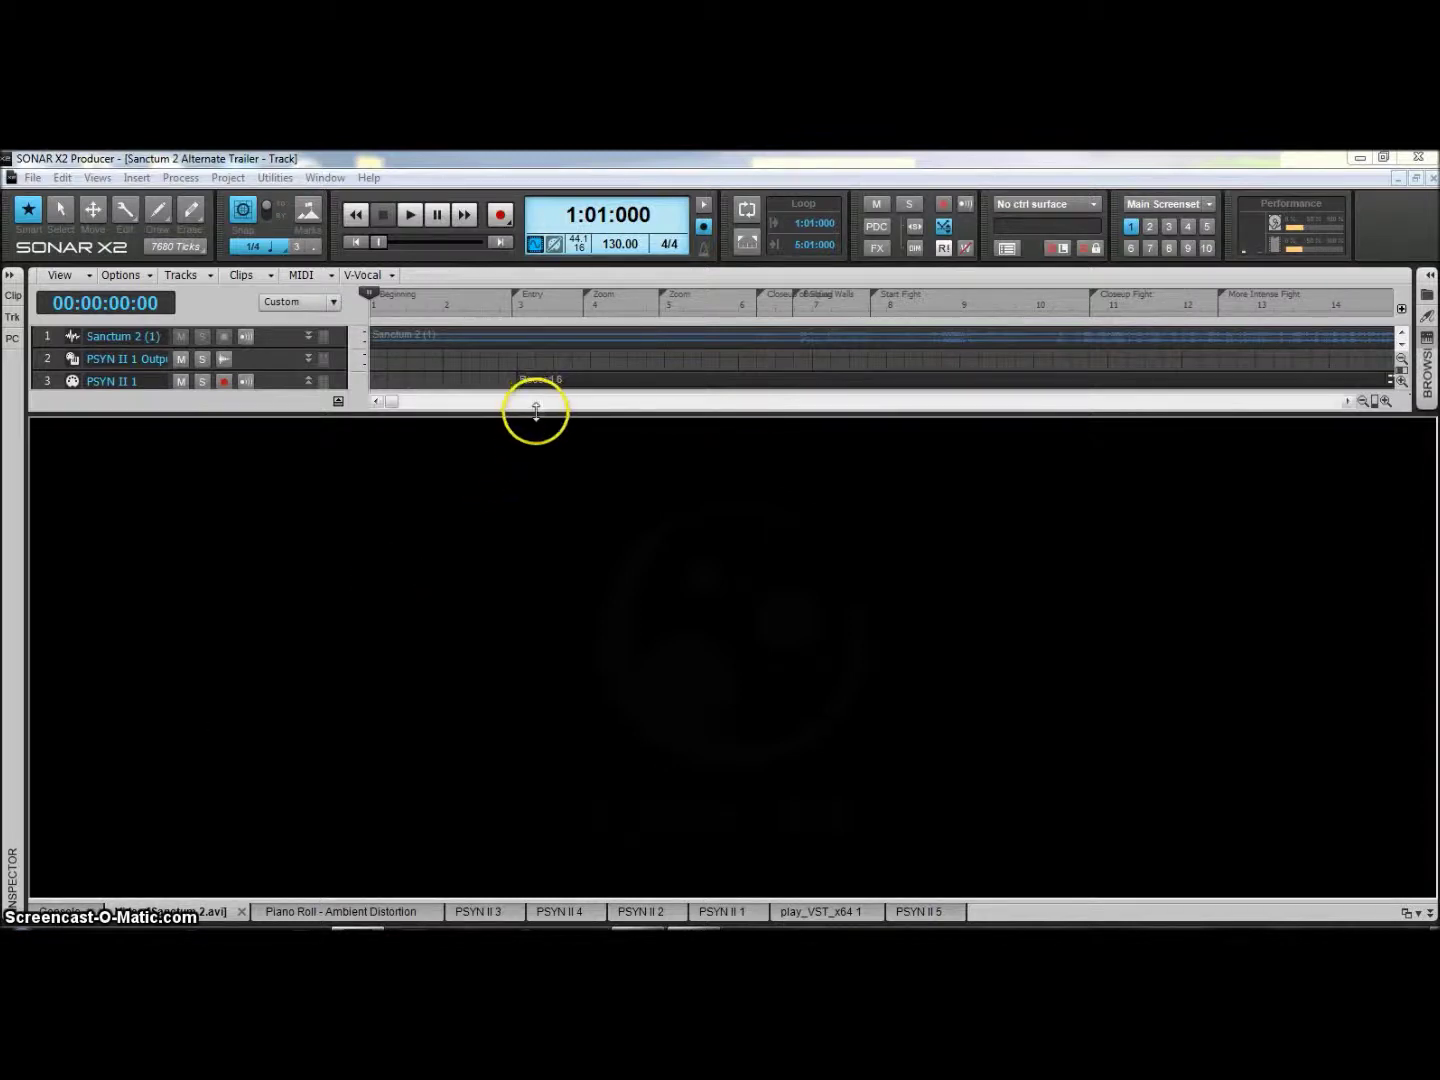
- Enlarge the track area until tracks through 11, including Play Audio and Cello, are visible
{"action": "left_click_drag", "start_coordinate": [536, 416], "coordinate": [478, 532]}
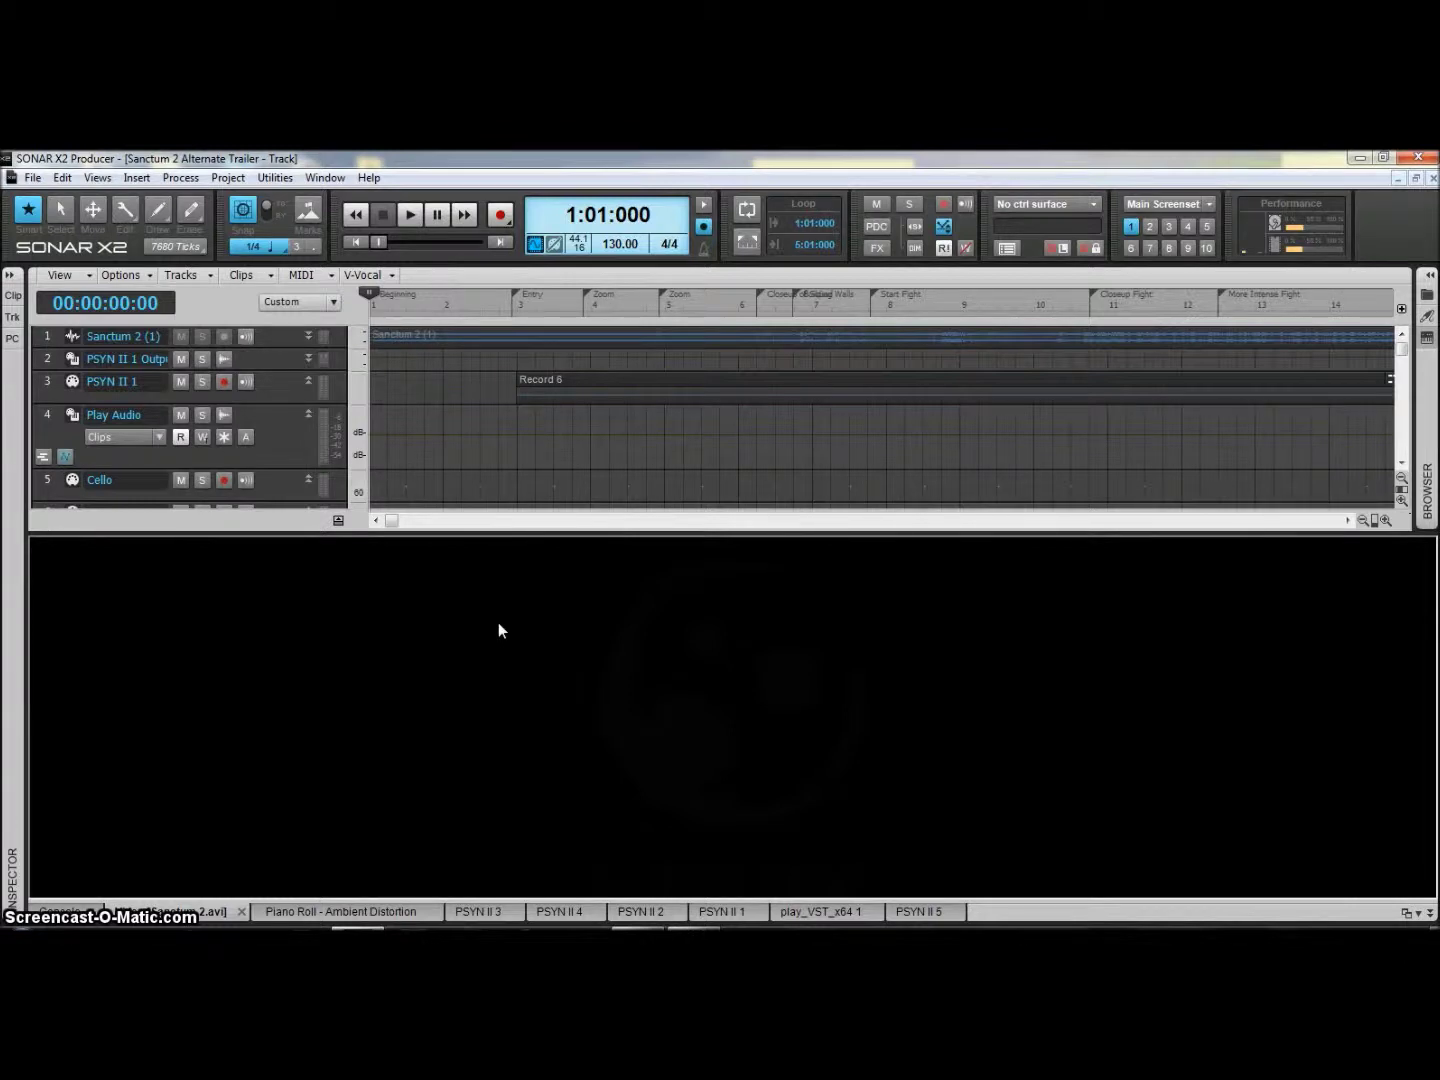
{"action": "left_click", "coordinate": [392, 518]}
{"action": "left_click_drag", "start_coordinate": [393, 519], "coordinate": [401, 522]}
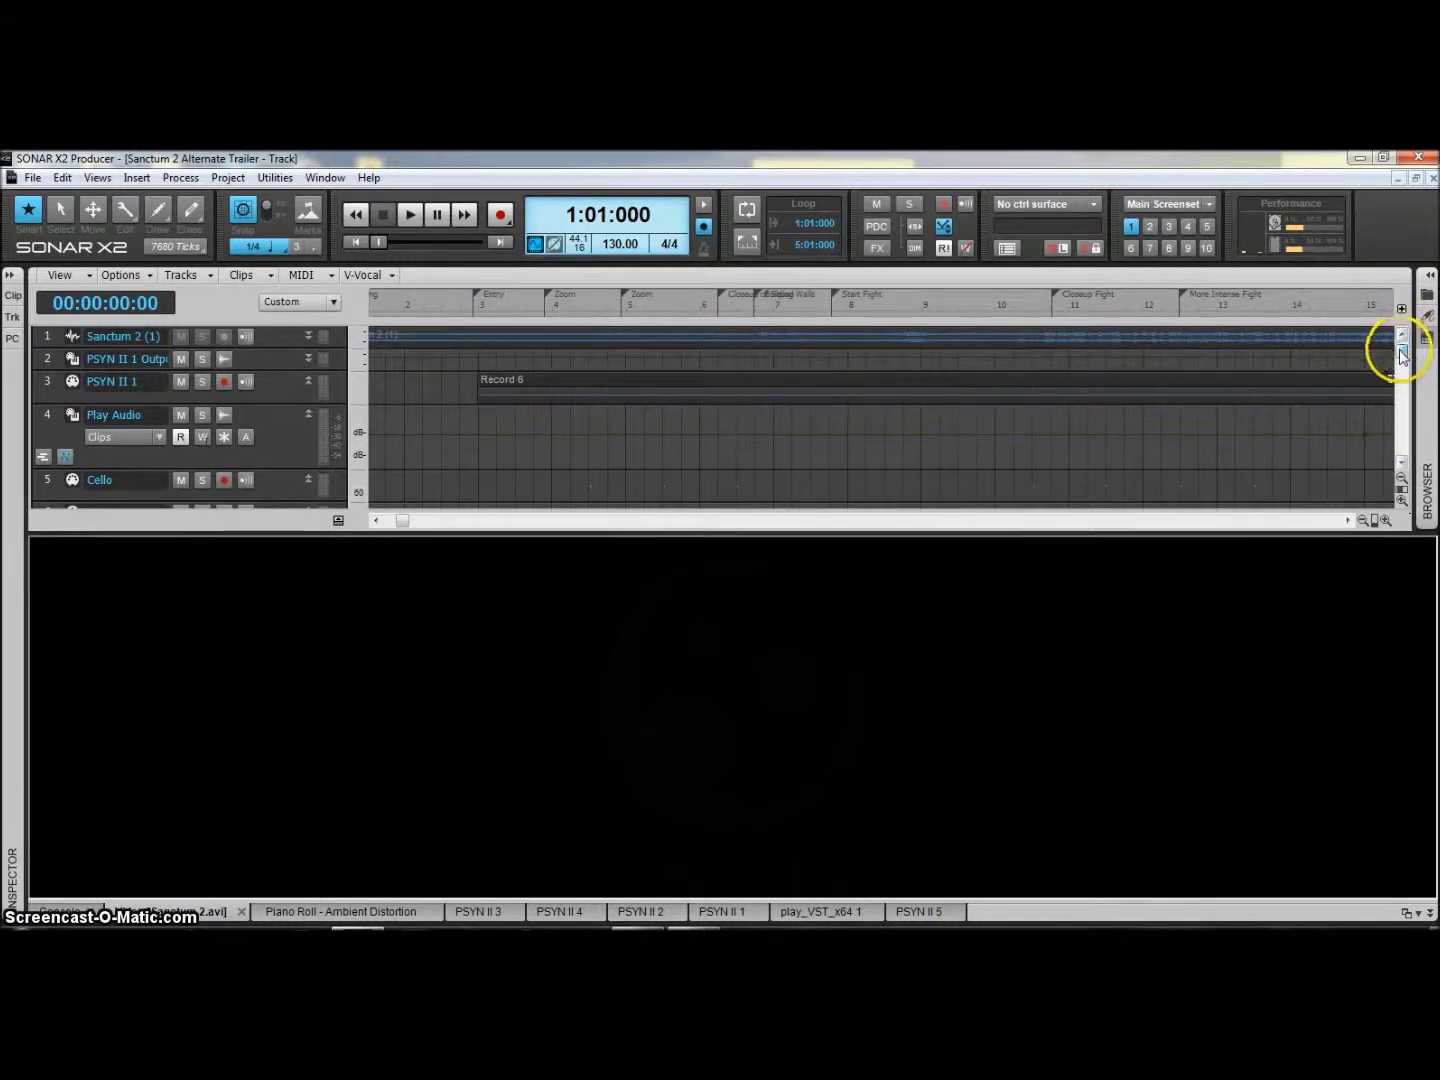
{"action": "scroll", "coordinate": [1401, 352], "scroll_direction": "down", "scroll_amount": 2}
{"action": "scroll", "coordinate": [1400, 352], "scroll_direction": "up", "scroll_amount": 2}
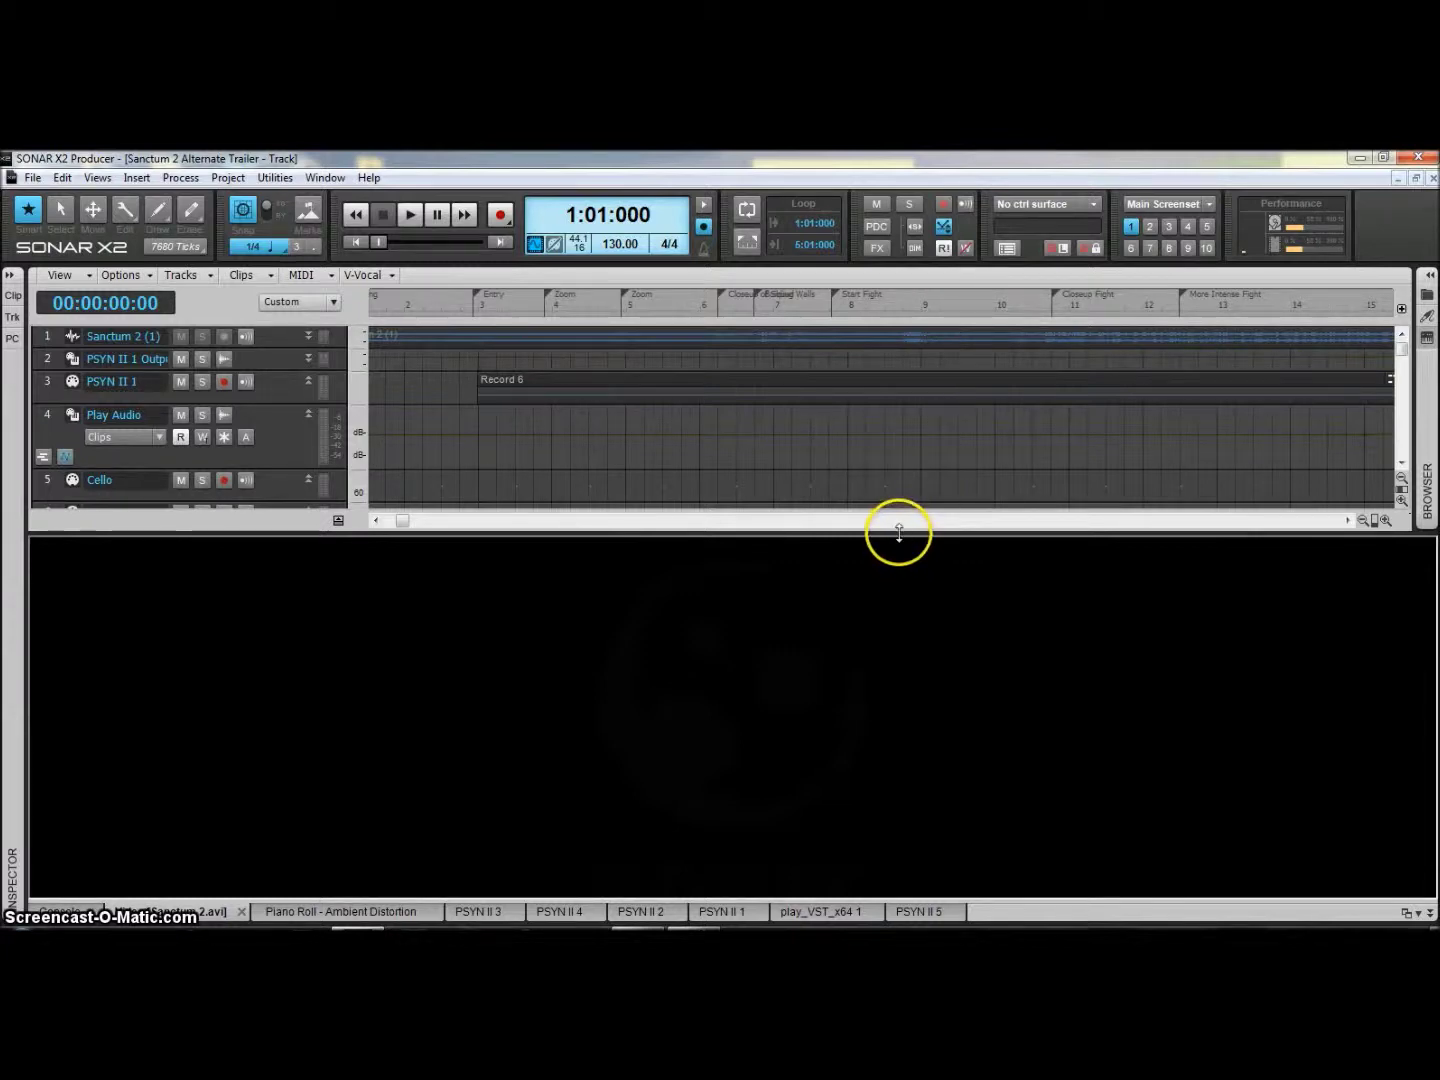
{"action": "left_click_drag", "start_coordinate": [899, 534], "coordinate": [861, 725]}
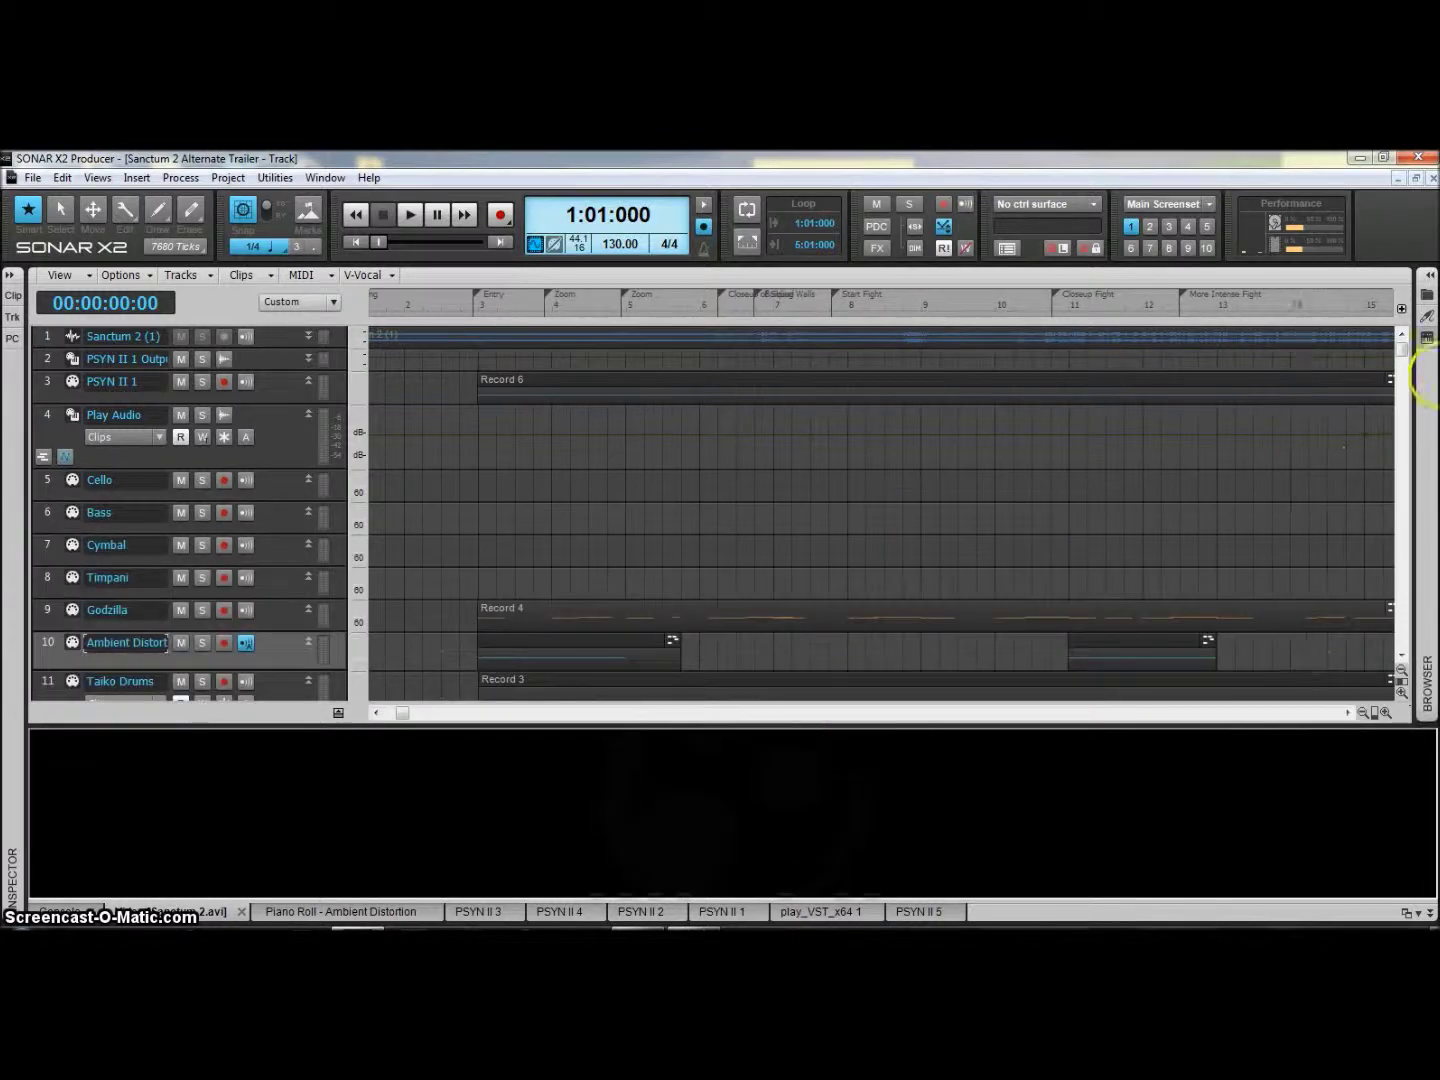
- Extend the track view down to Taiko Drums so Ambient Distortion and all eleven tracks show
{"action": "mouse_move", "coordinate": [1401, 350]}
{"action": "left_mouse_down"}
{"action": "mouse_move", "coordinate": [1385, 374]}
{"action": "mouse_move", "coordinate": [1377, 511]}
{"action": "mouse_move", "coordinate": [1386, 348]}
{"action": "left_mouse_up"}
{"action": "left_click", "coordinate": [1396, 355]}
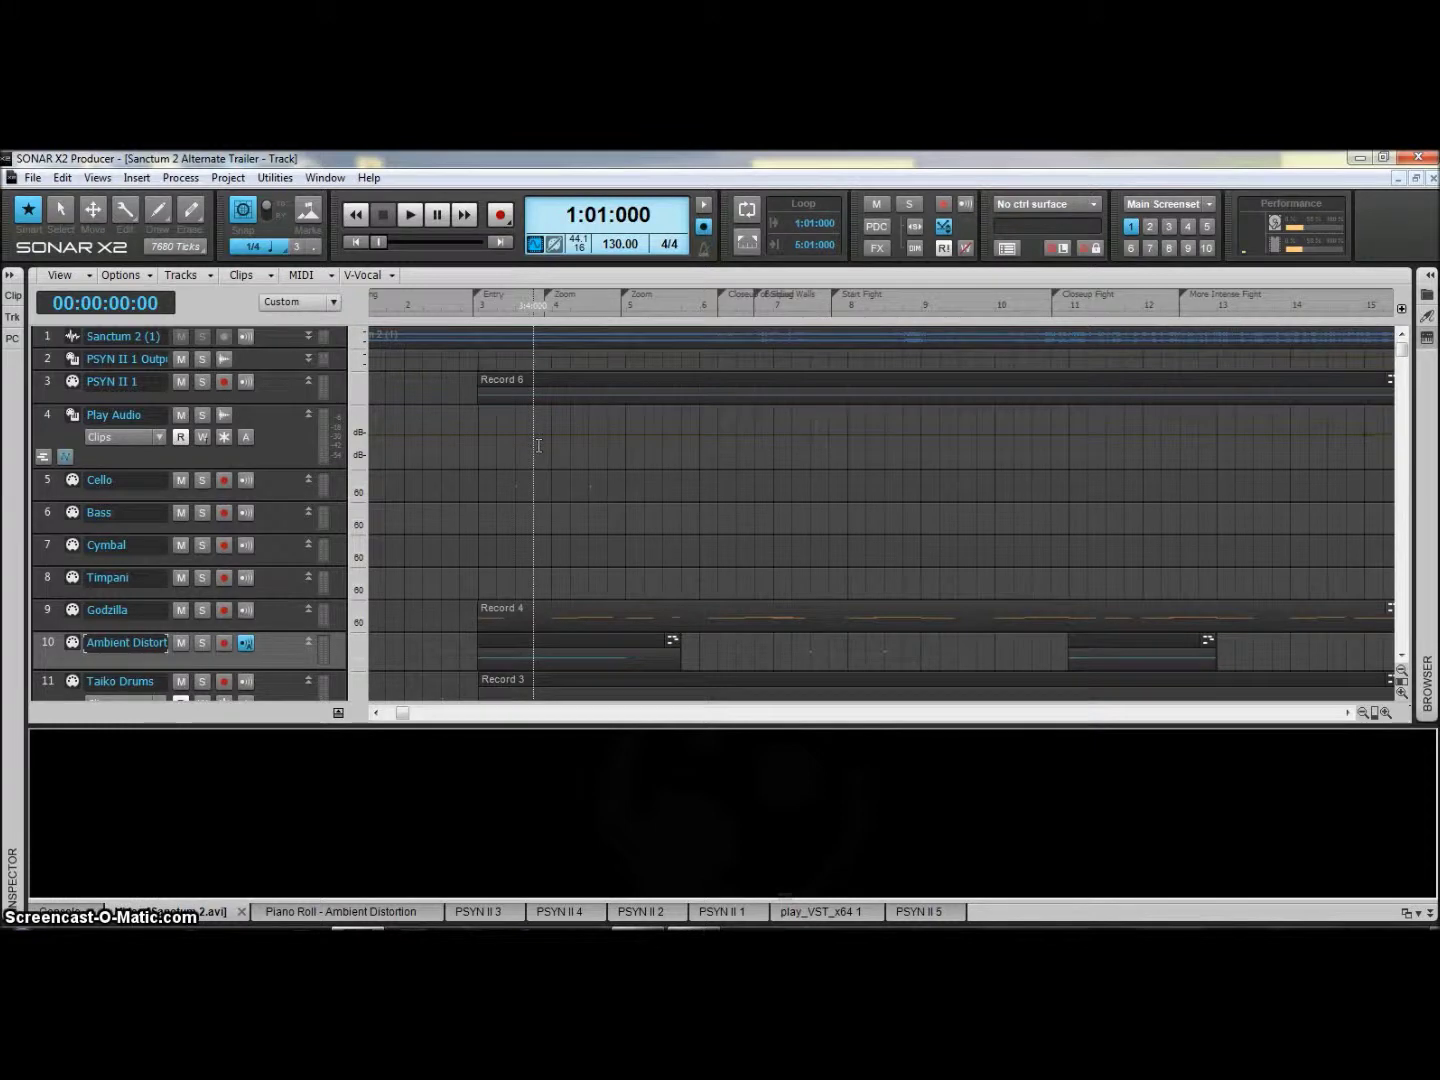
- Solo the PSYN II 1 track and play it from 2:04:000 alongside the game video
{"action": "left_click", "coordinate": [202, 382]}
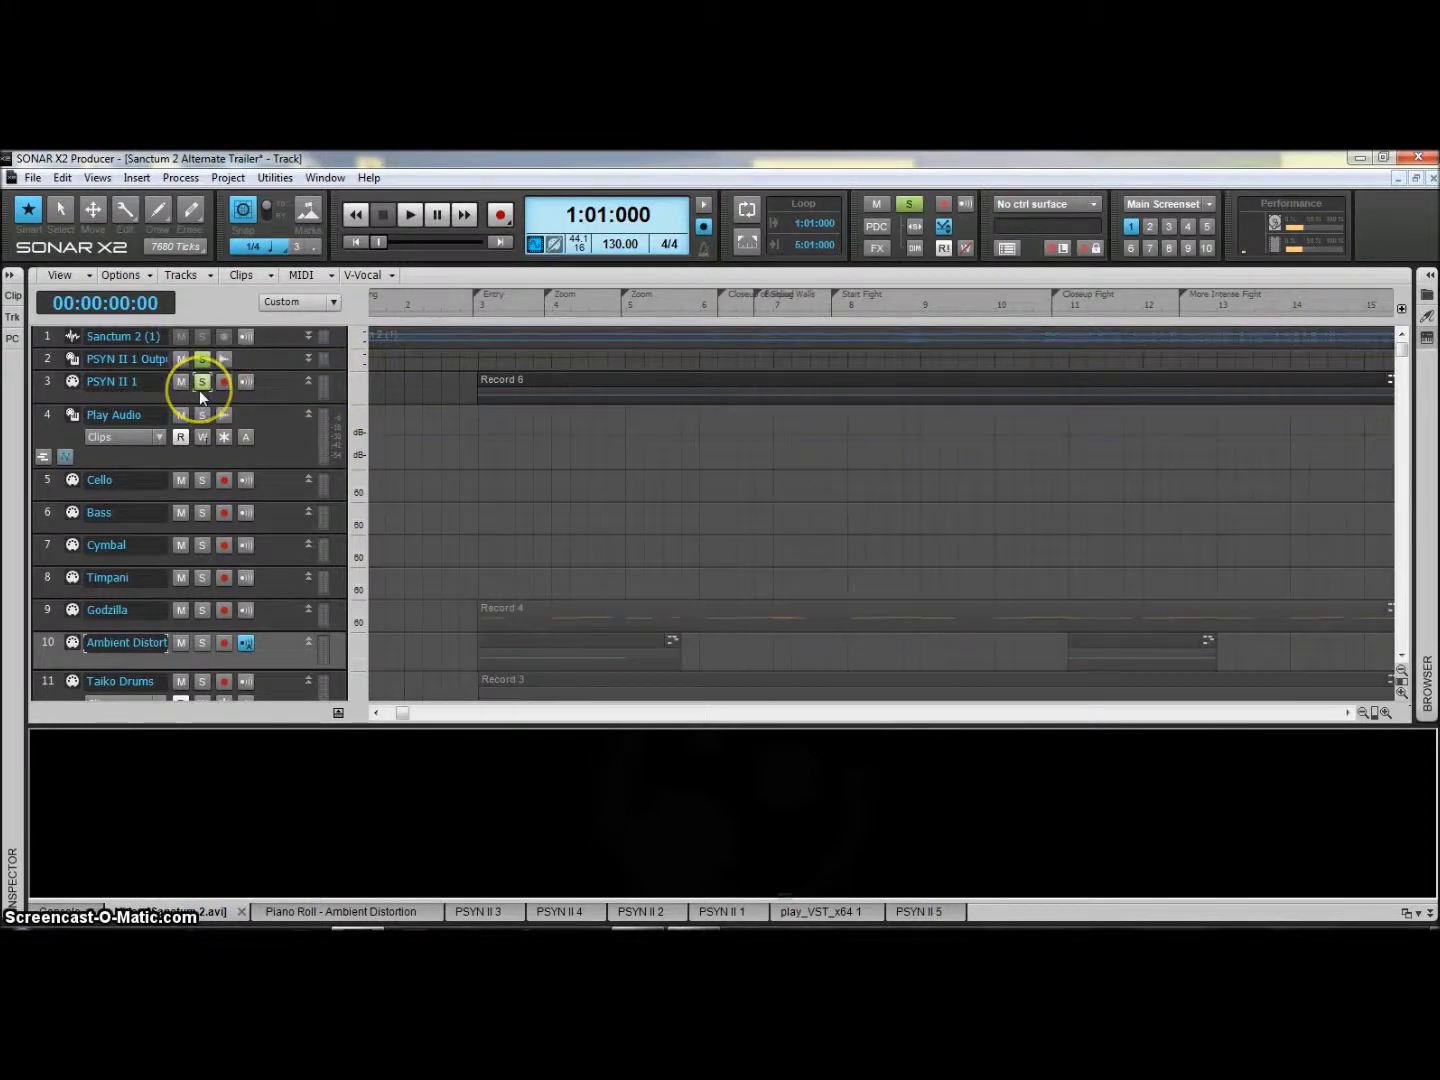
{"action": "left_click", "coordinate": [460, 385]}
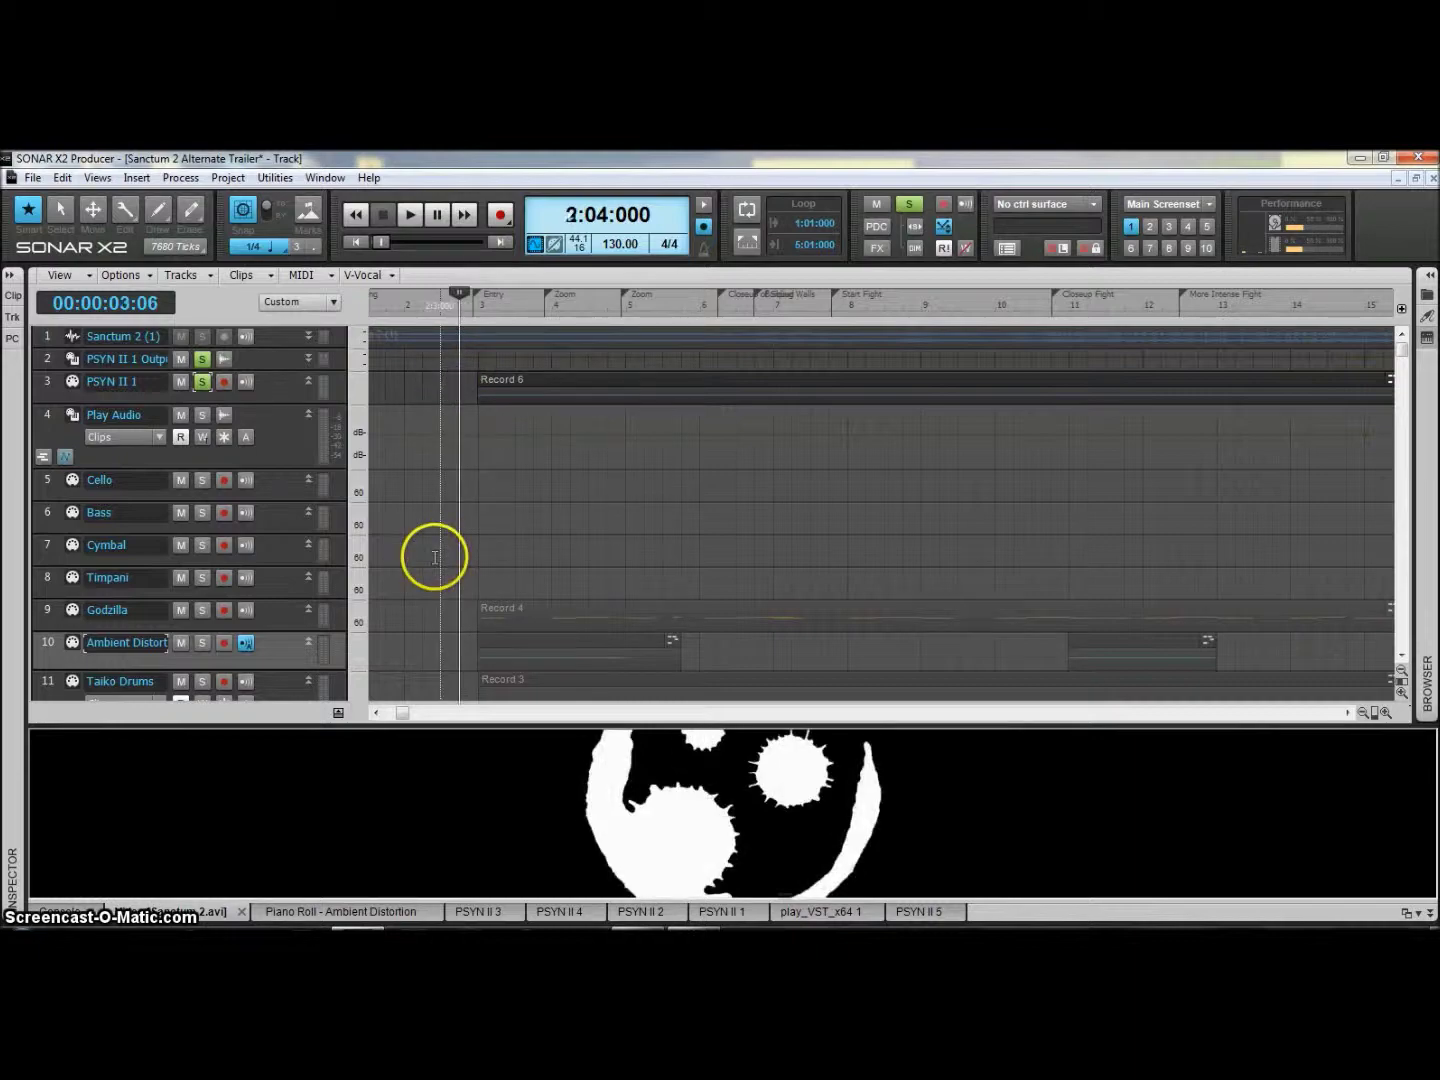
{"action": "key", "text": "space"}
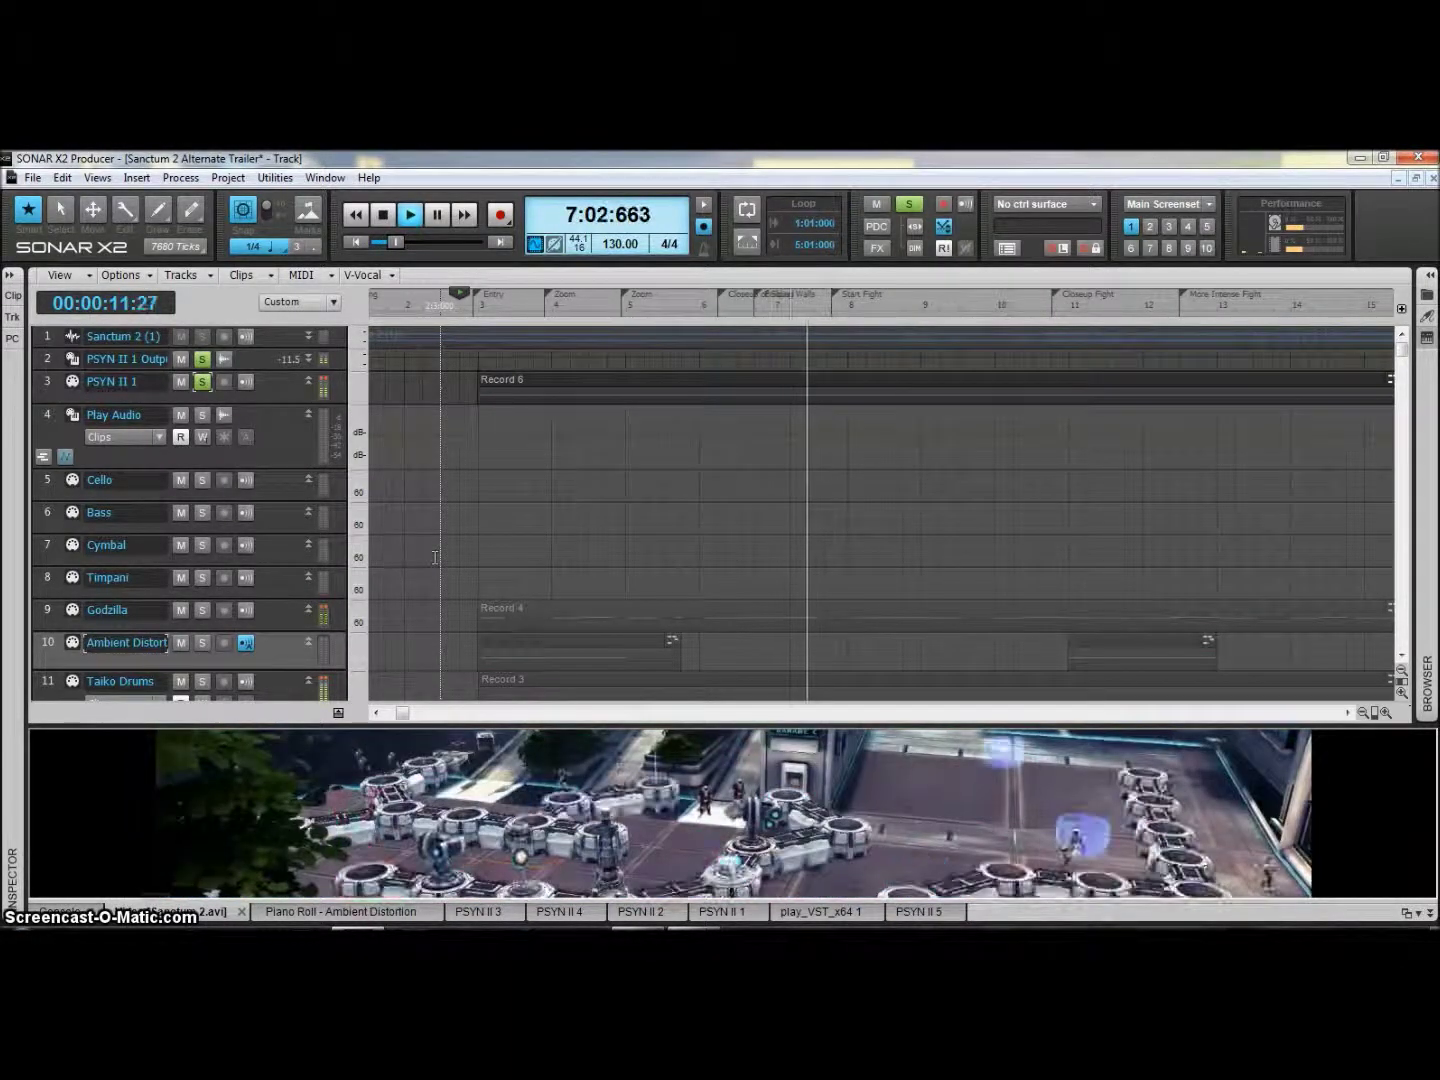
{"action": "key", "text": "space"}
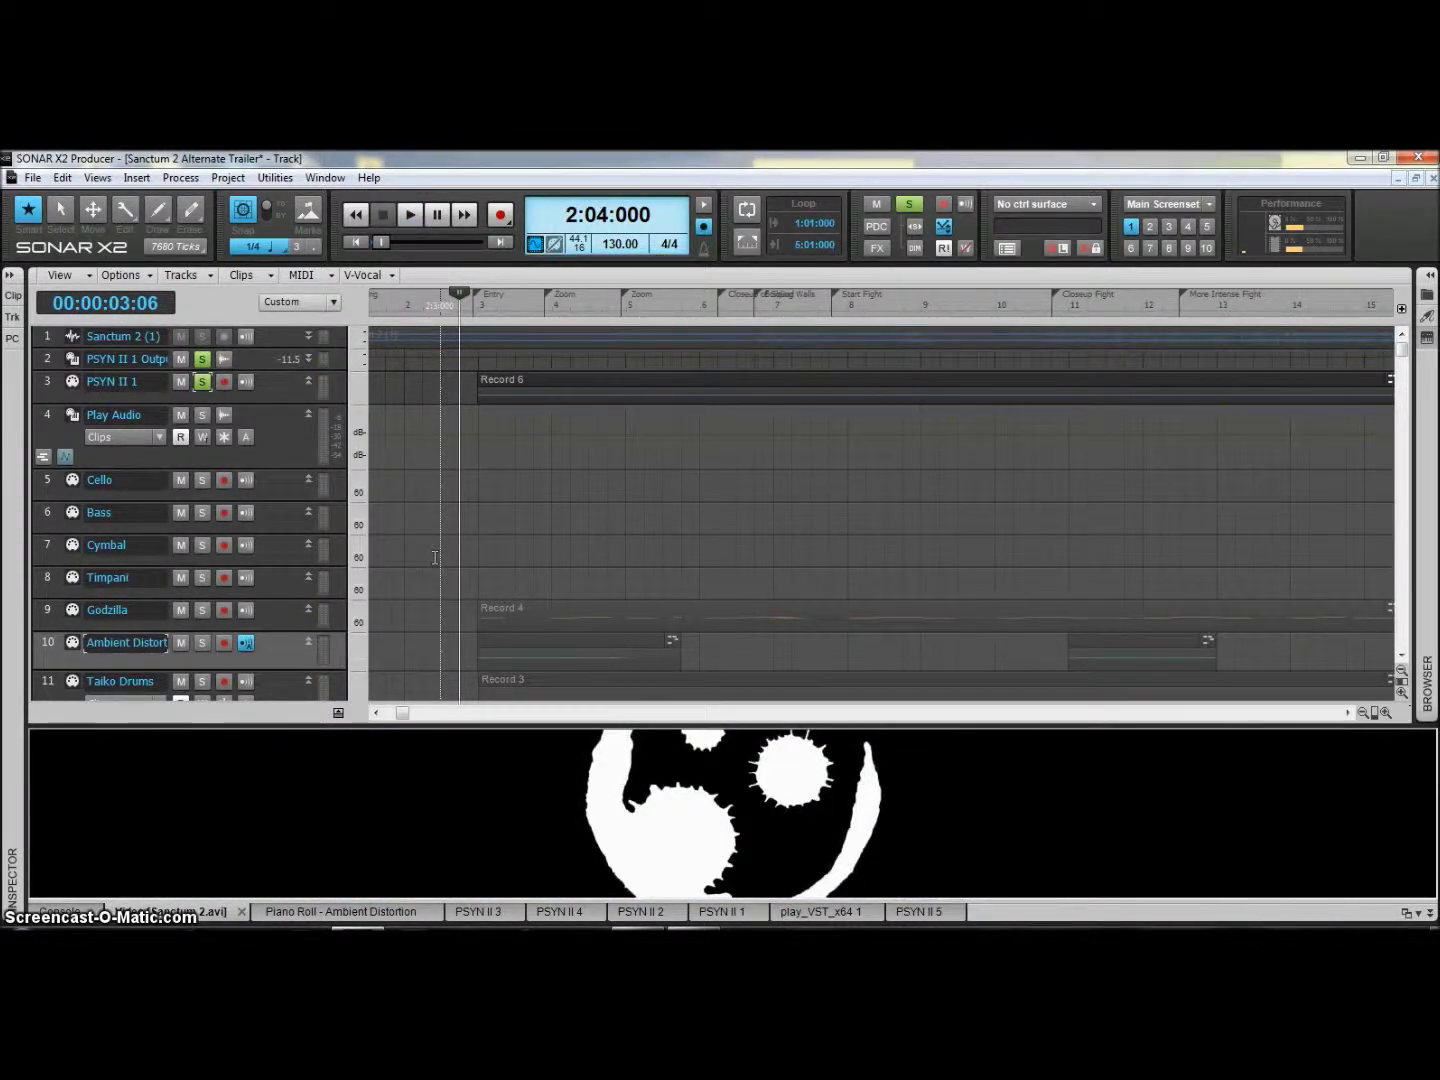
{"action": "left_click", "coordinate": [400, 713]}
{"action": "mouse_move", "coordinate": [400, 715]}
{"action": "left_mouse_down"}
{"action": "mouse_move", "coordinate": [505, 718]}
{"action": "mouse_move", "coordinate": [376, 716]}
{"action": "left_mouse_up"}
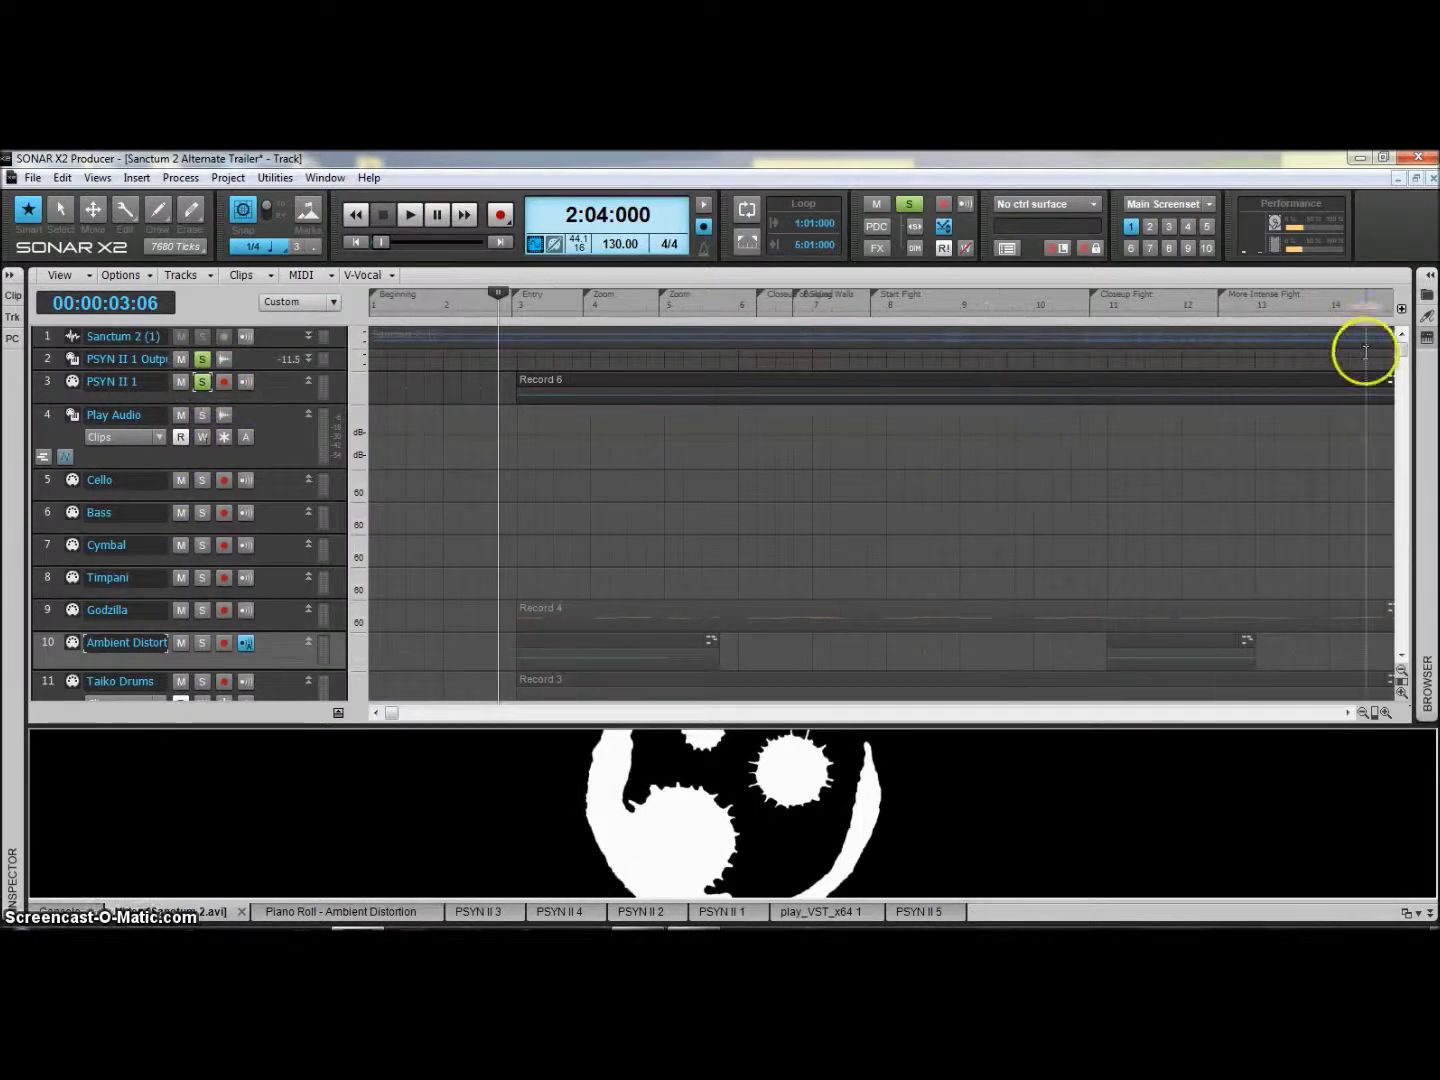
{"action": "scroll", "coordinate": [1401, 352], "scroll_direction": "down", "scroll_amount": 1}
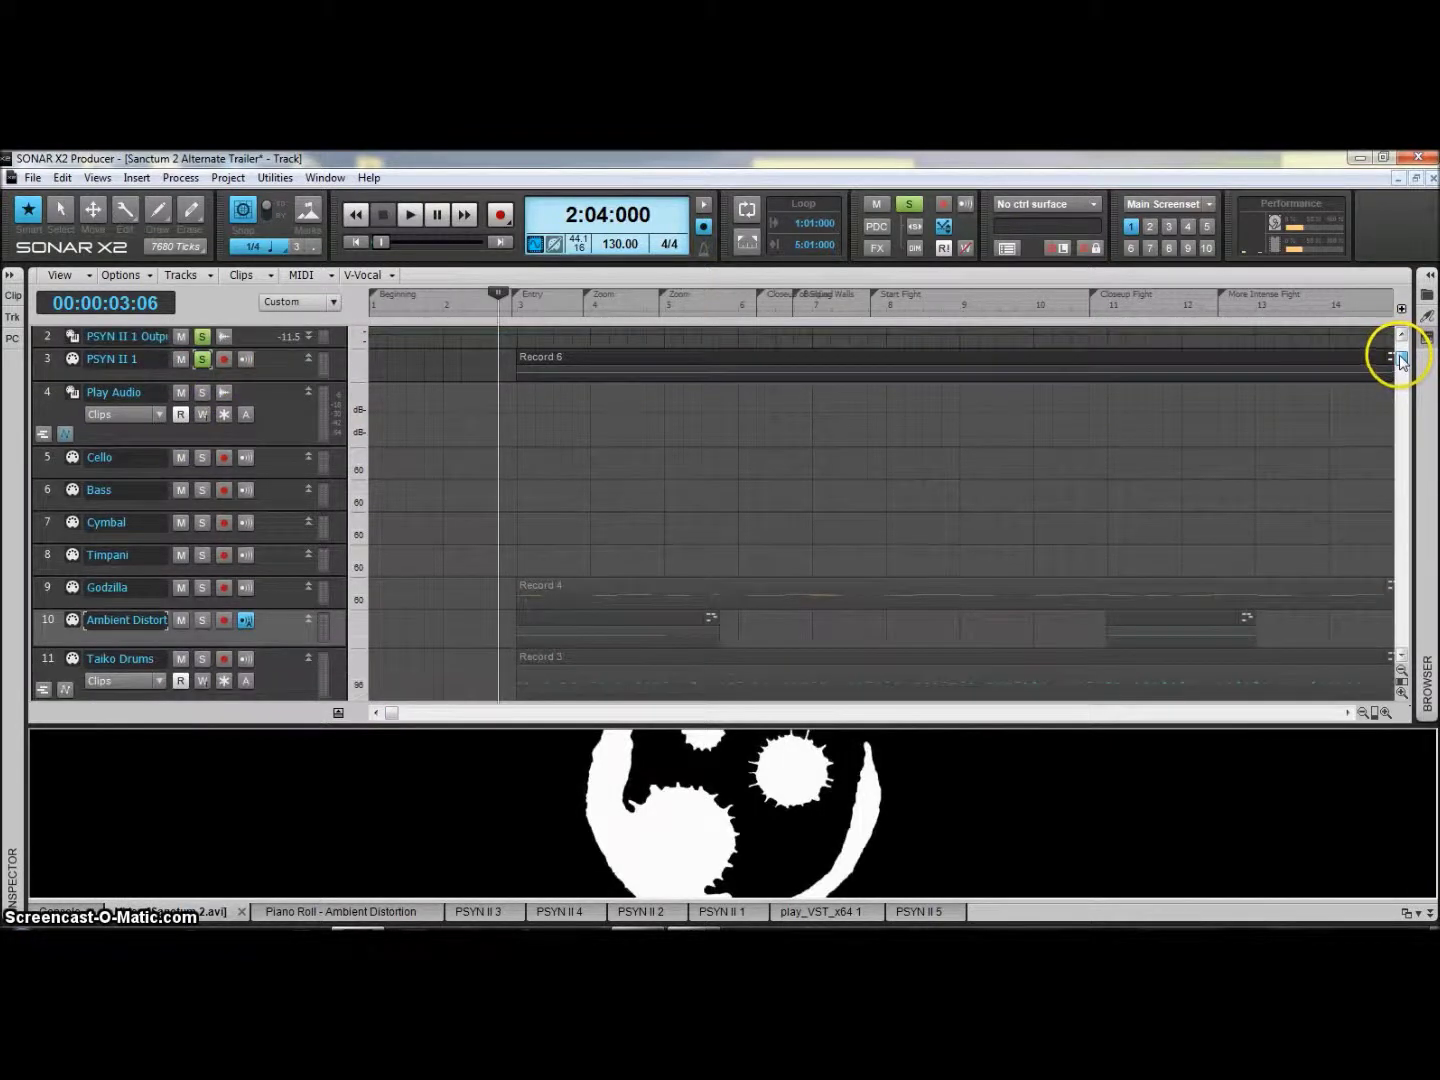
{"action": "scroll", "coordinate": [1401, 352], "scroll_direction": "up", "scroll_amount": 1}
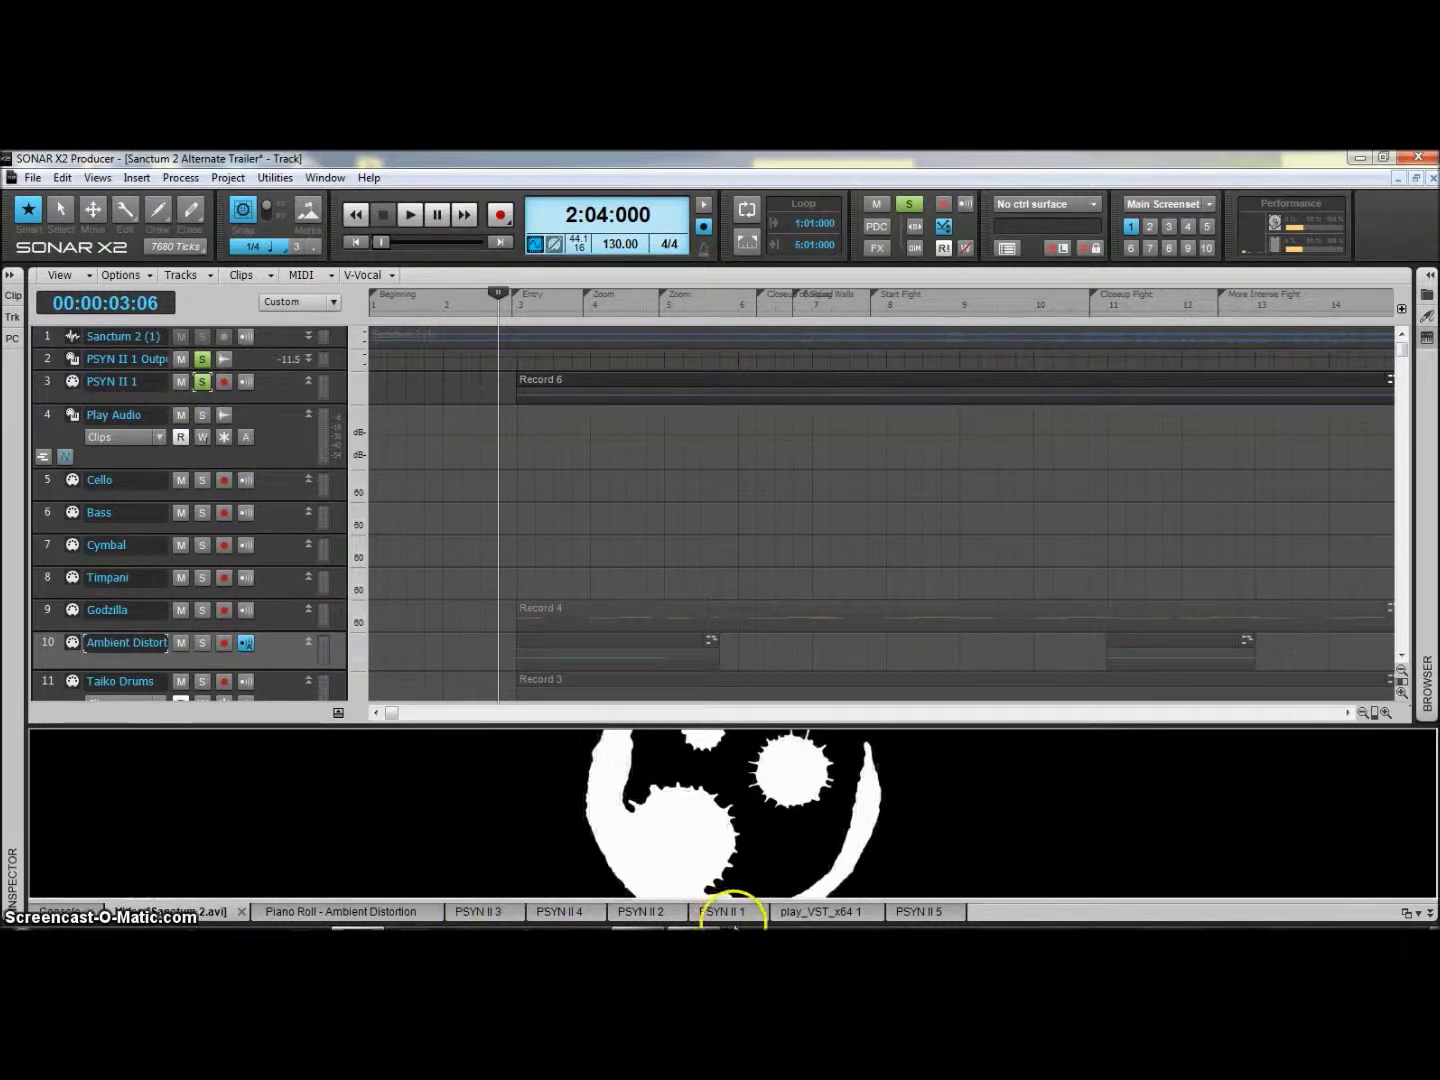
- Show the PSYN II 1 synth panel enlarged, then shrink it so tracks 1–14 stay visible
{"action": "left_click", "coordinate": [721, 911]}
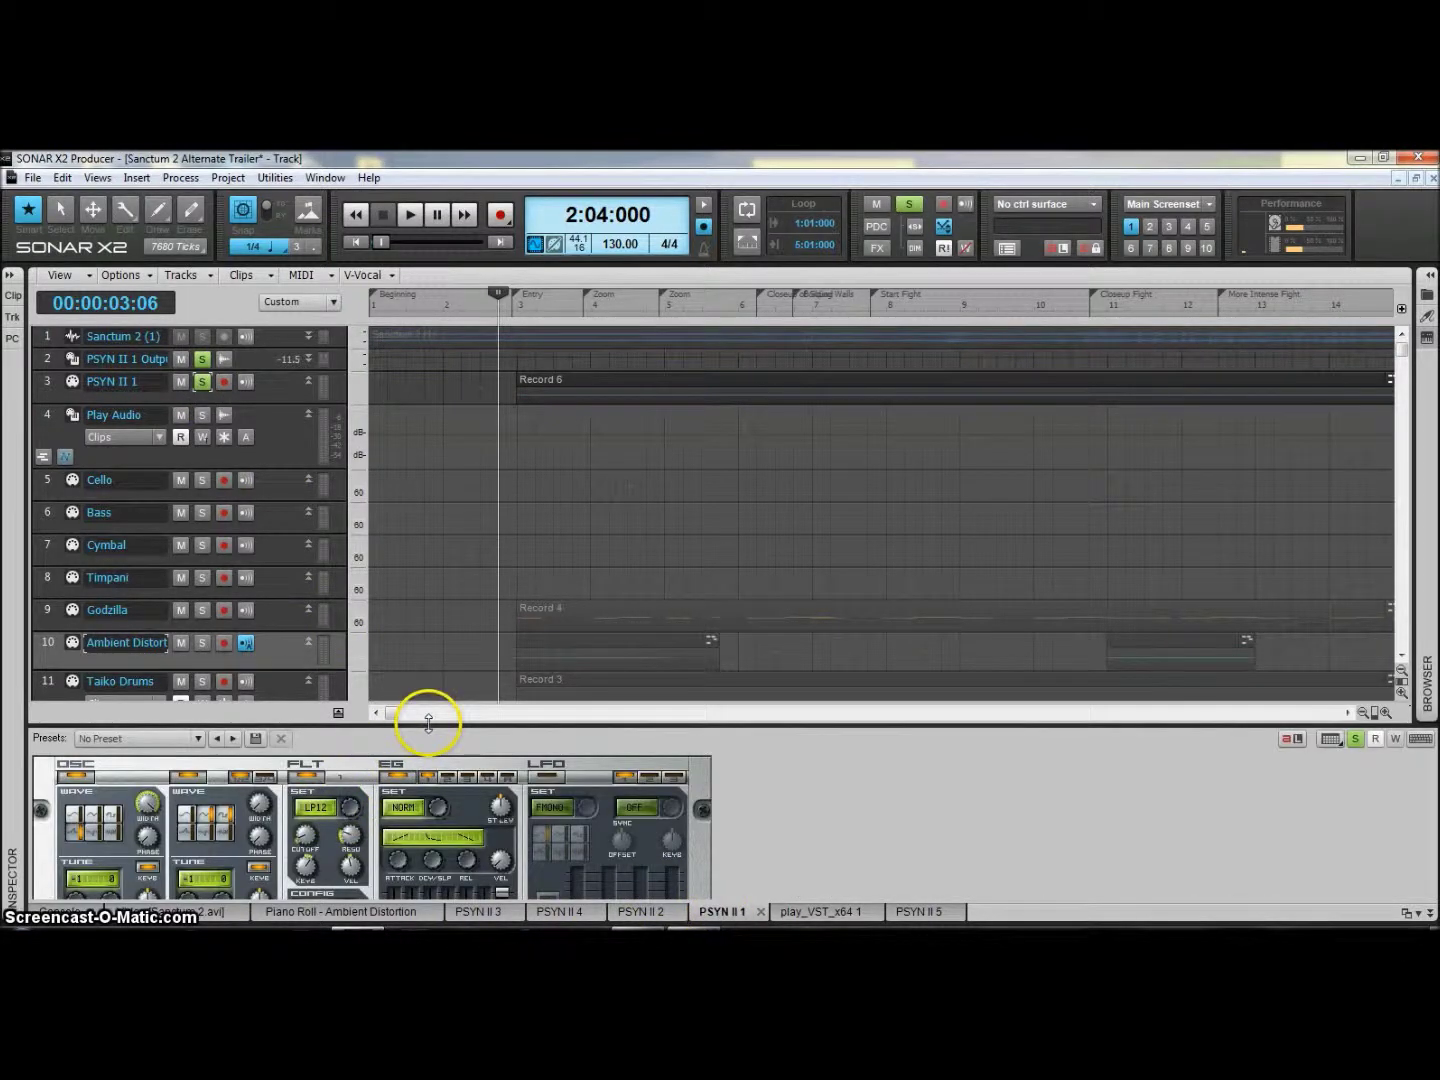
{"action": "left_click_drag", "start_coordinate": [424, 723], "coordinate": [443, 452]}
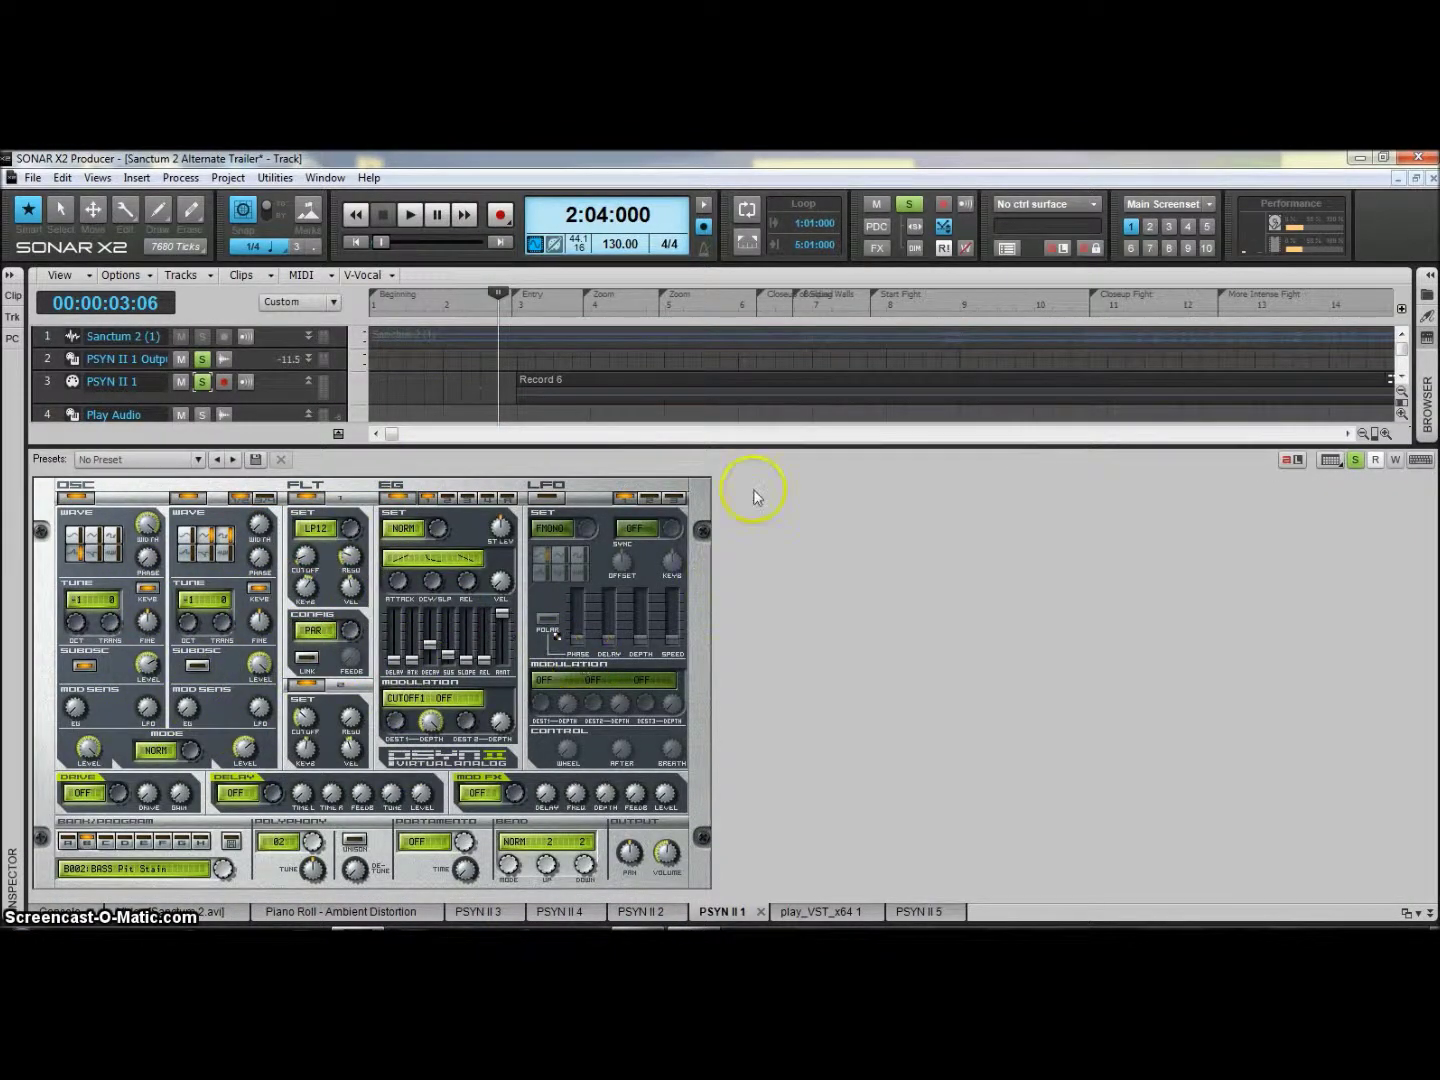
{"action": "left_click_drag", "start_coordinate": [725, 444], "coordinate": [716, 822]}
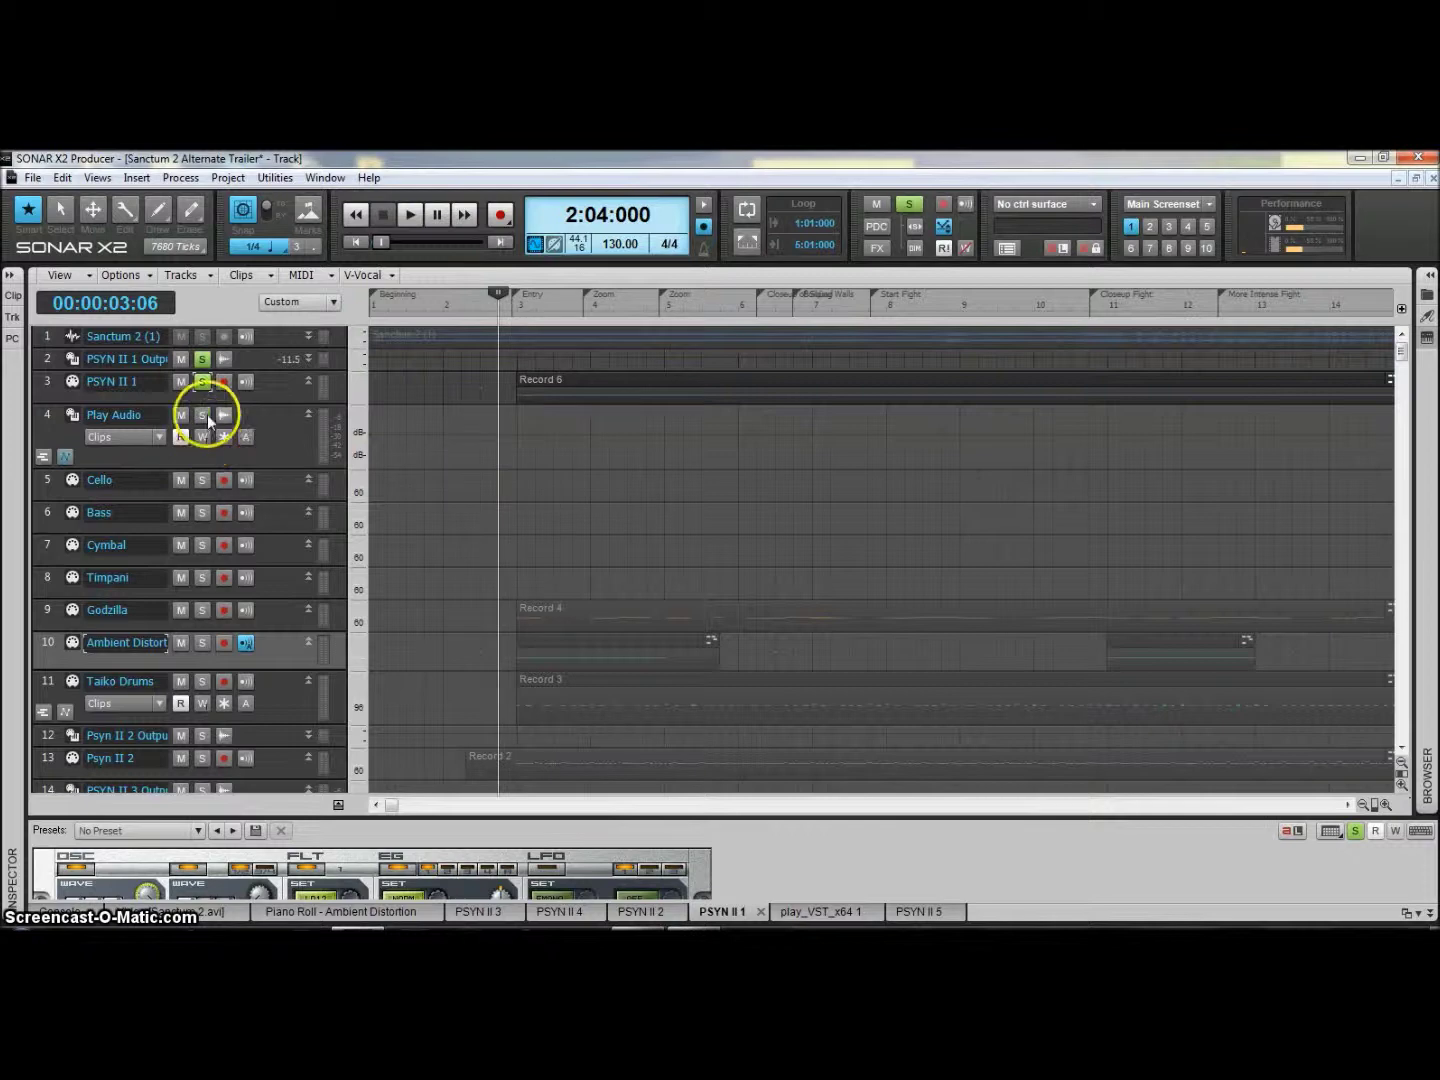
- Solo Godzilla and Taiko Drums too and audition the soloed mix from 2:04:000
{"action": "left_click", "coordinate": [202, 610]}
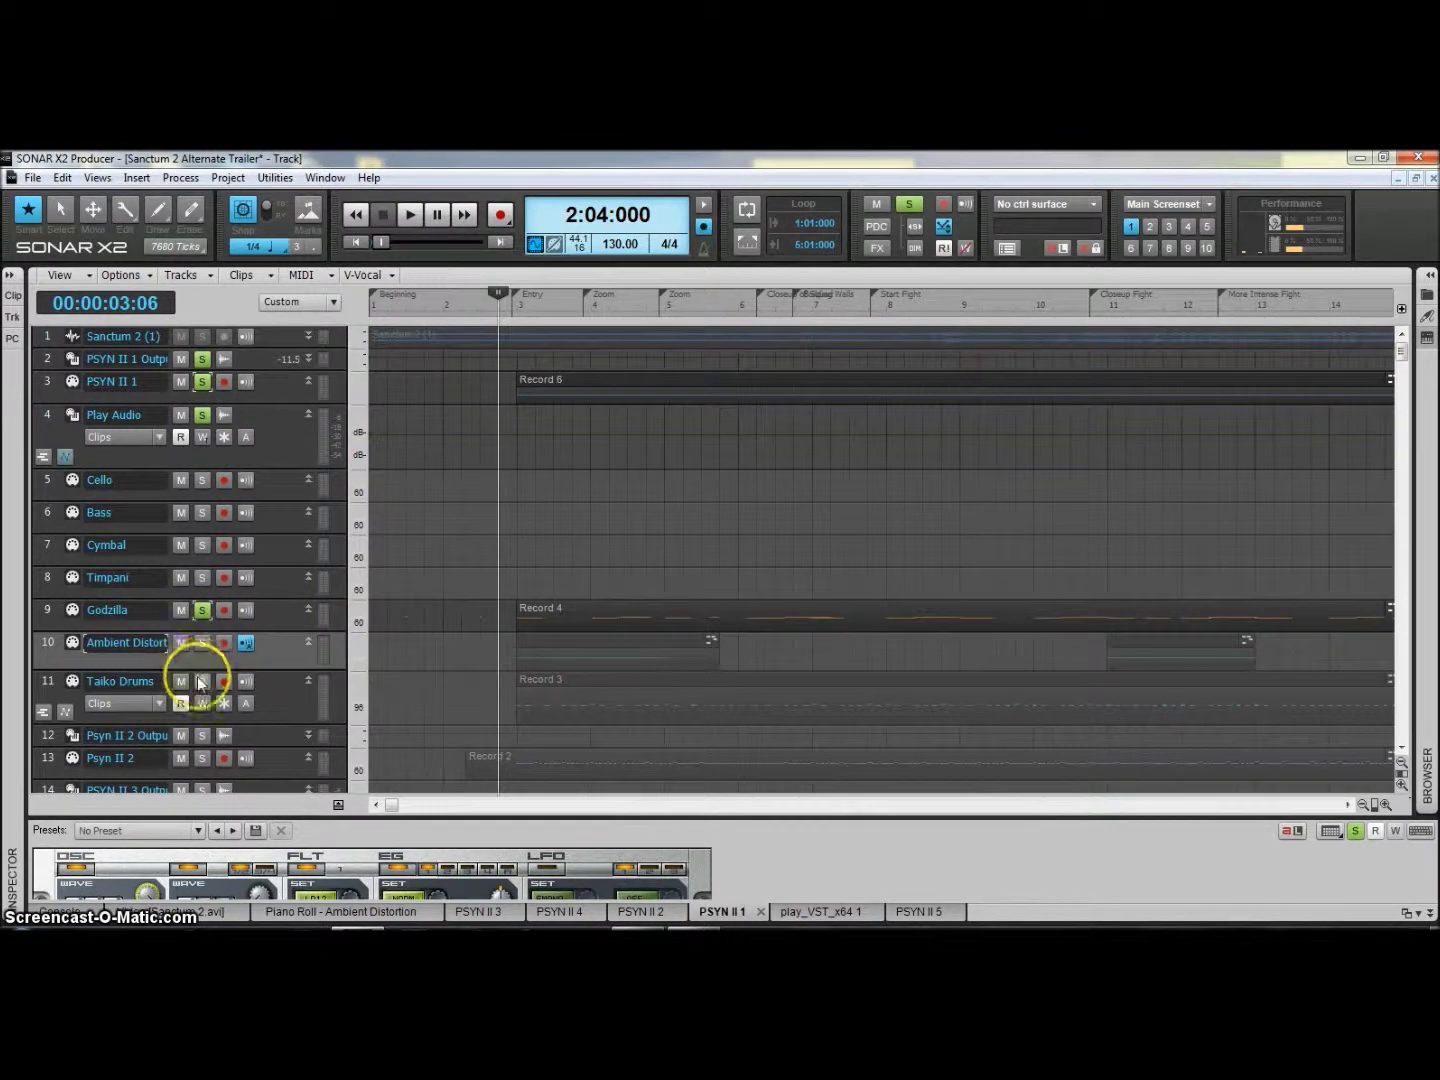
{"action": "left_click", "coordinate": [202, 682]}
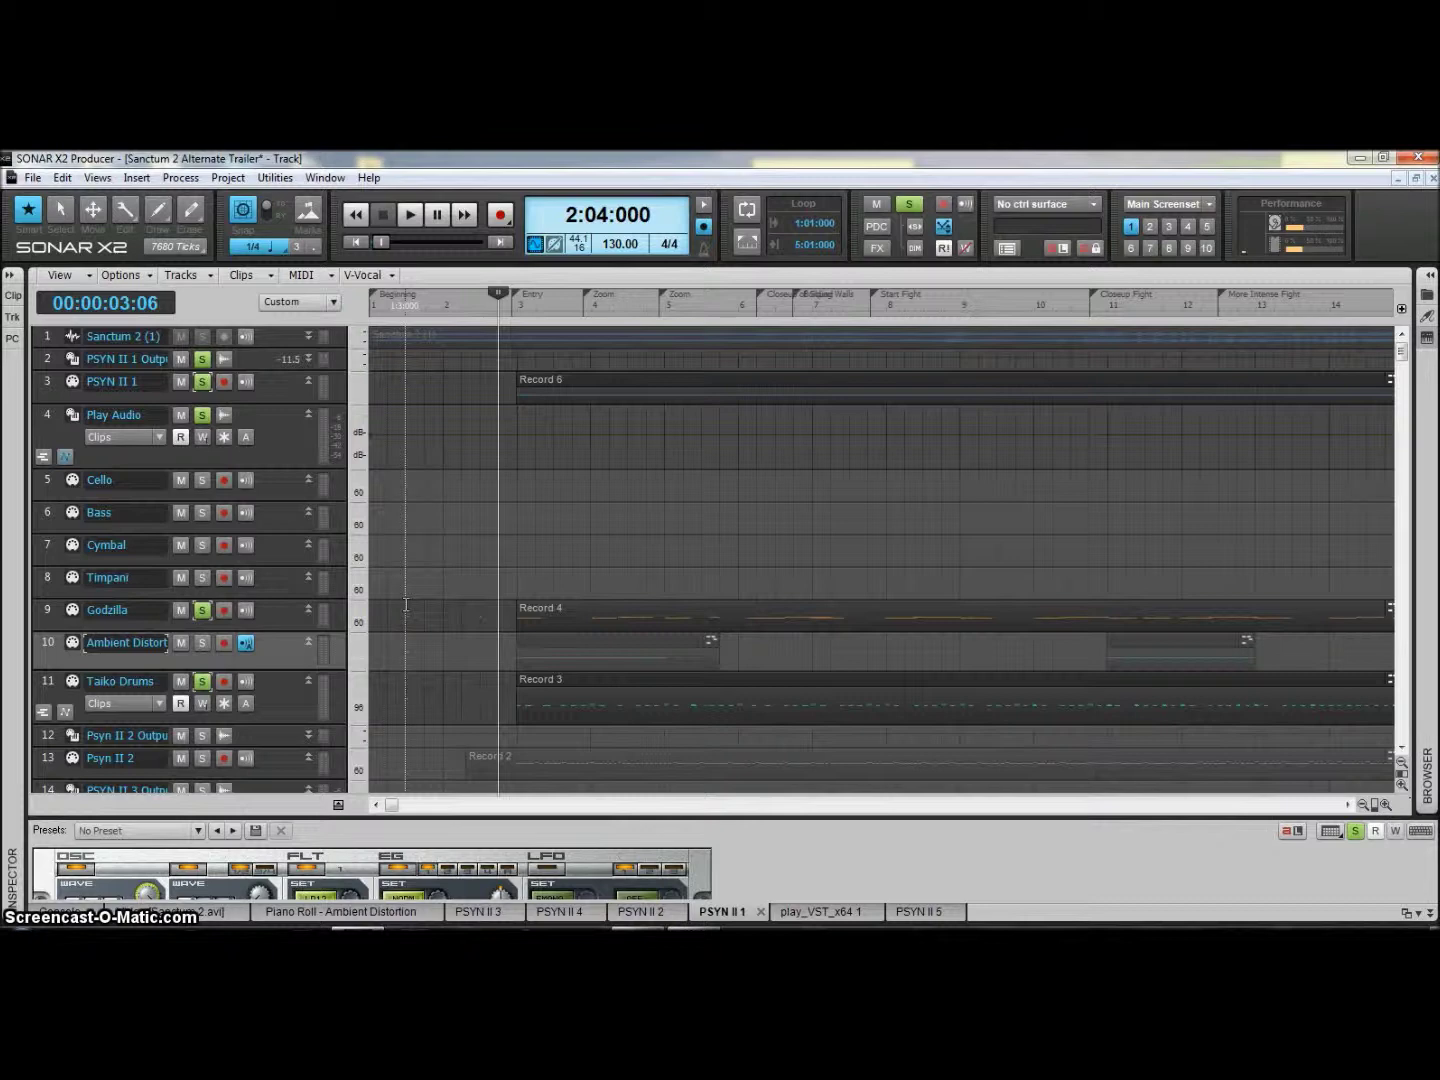
{"action": "key", "text": "space"}
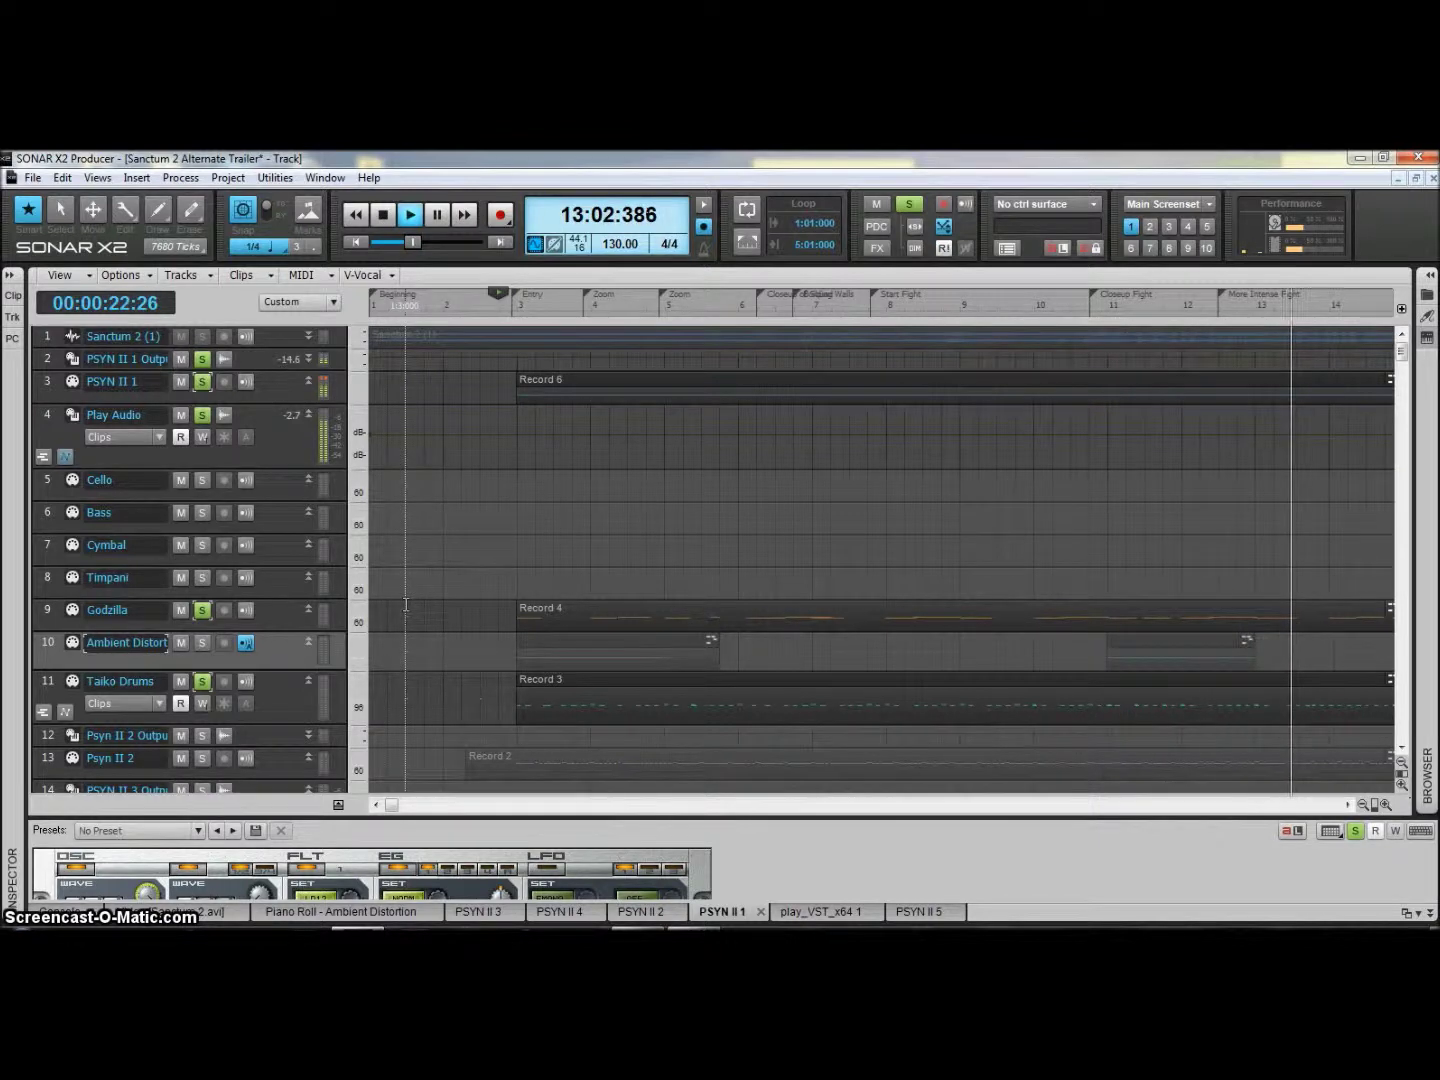
{"action": "key", "text": "space"}
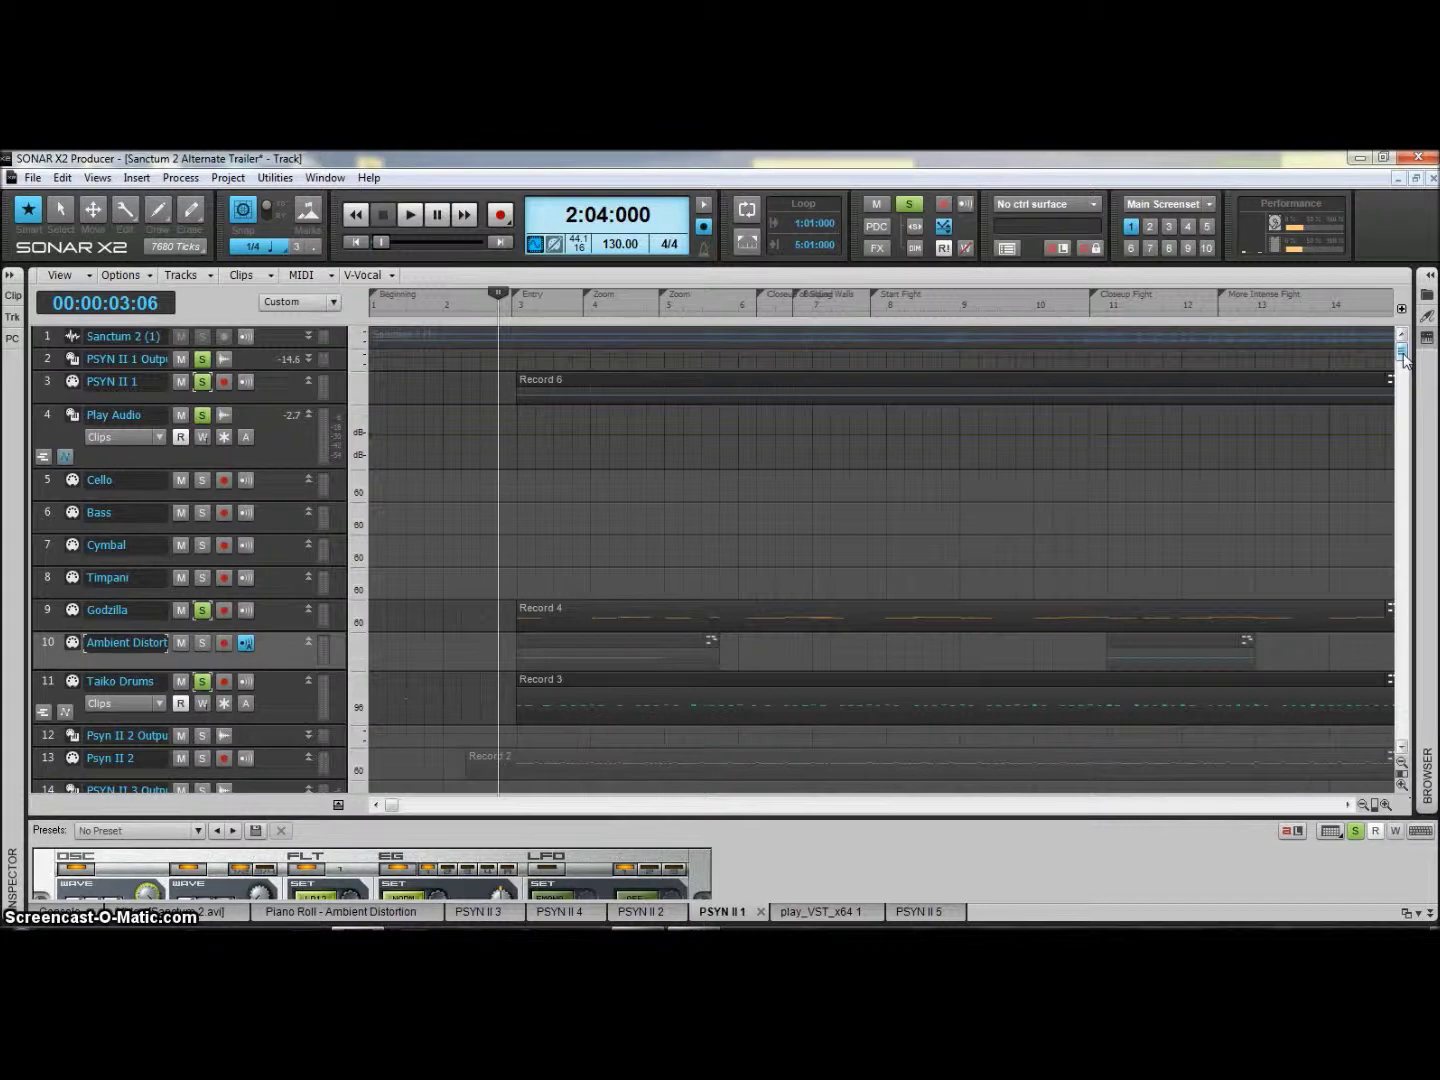
- Solo the Psyn II 2 Output and Psyn II 2 tracks, then play the mix from 2:04:000
{"action": "left_click_drag", "start_coordinate": [1404, 364], "coordinate": [1388, 450]}
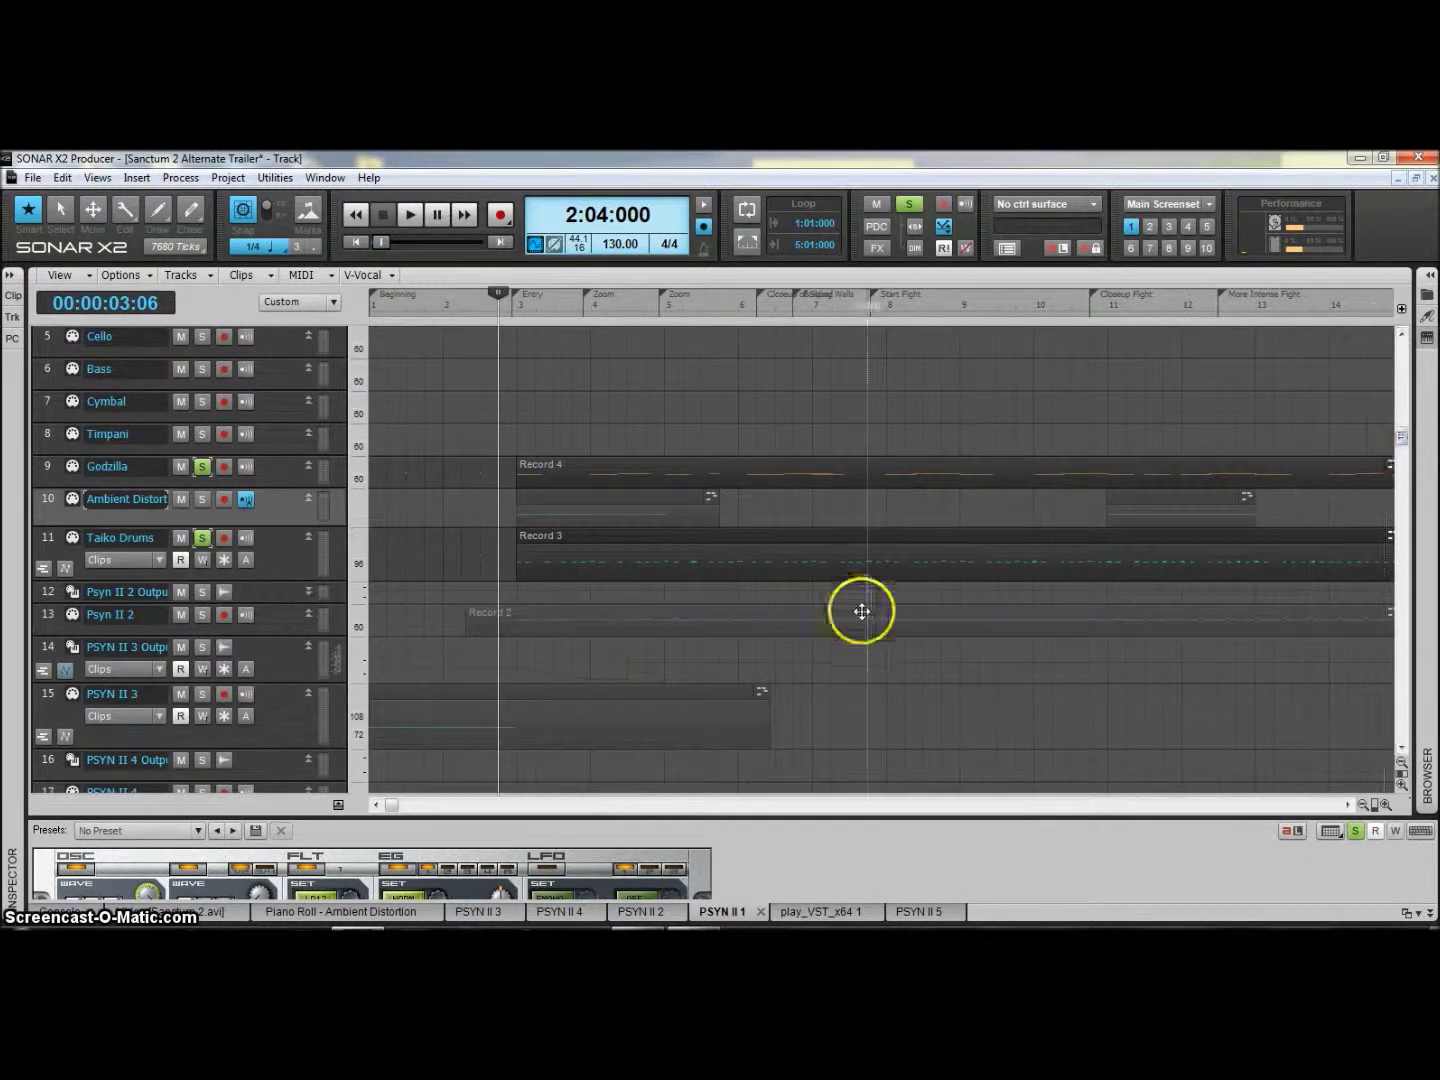
{"action": "left_click", "coordinate": [204, 596]}
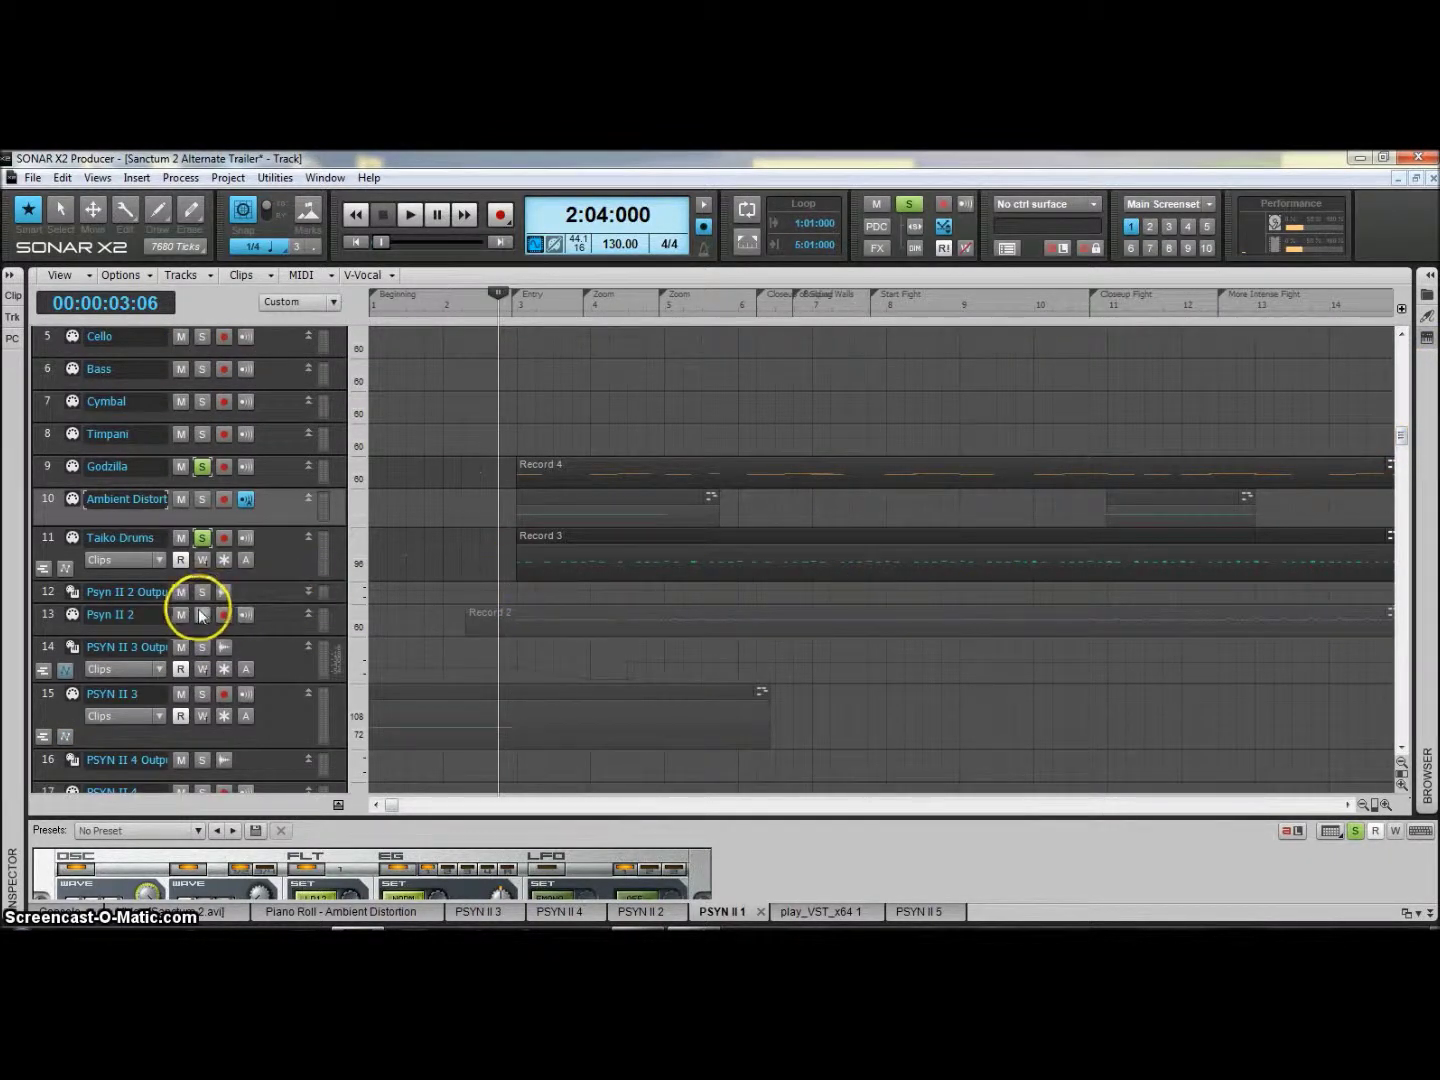
{"action": "left_click", "coordinate": [202, 615]}
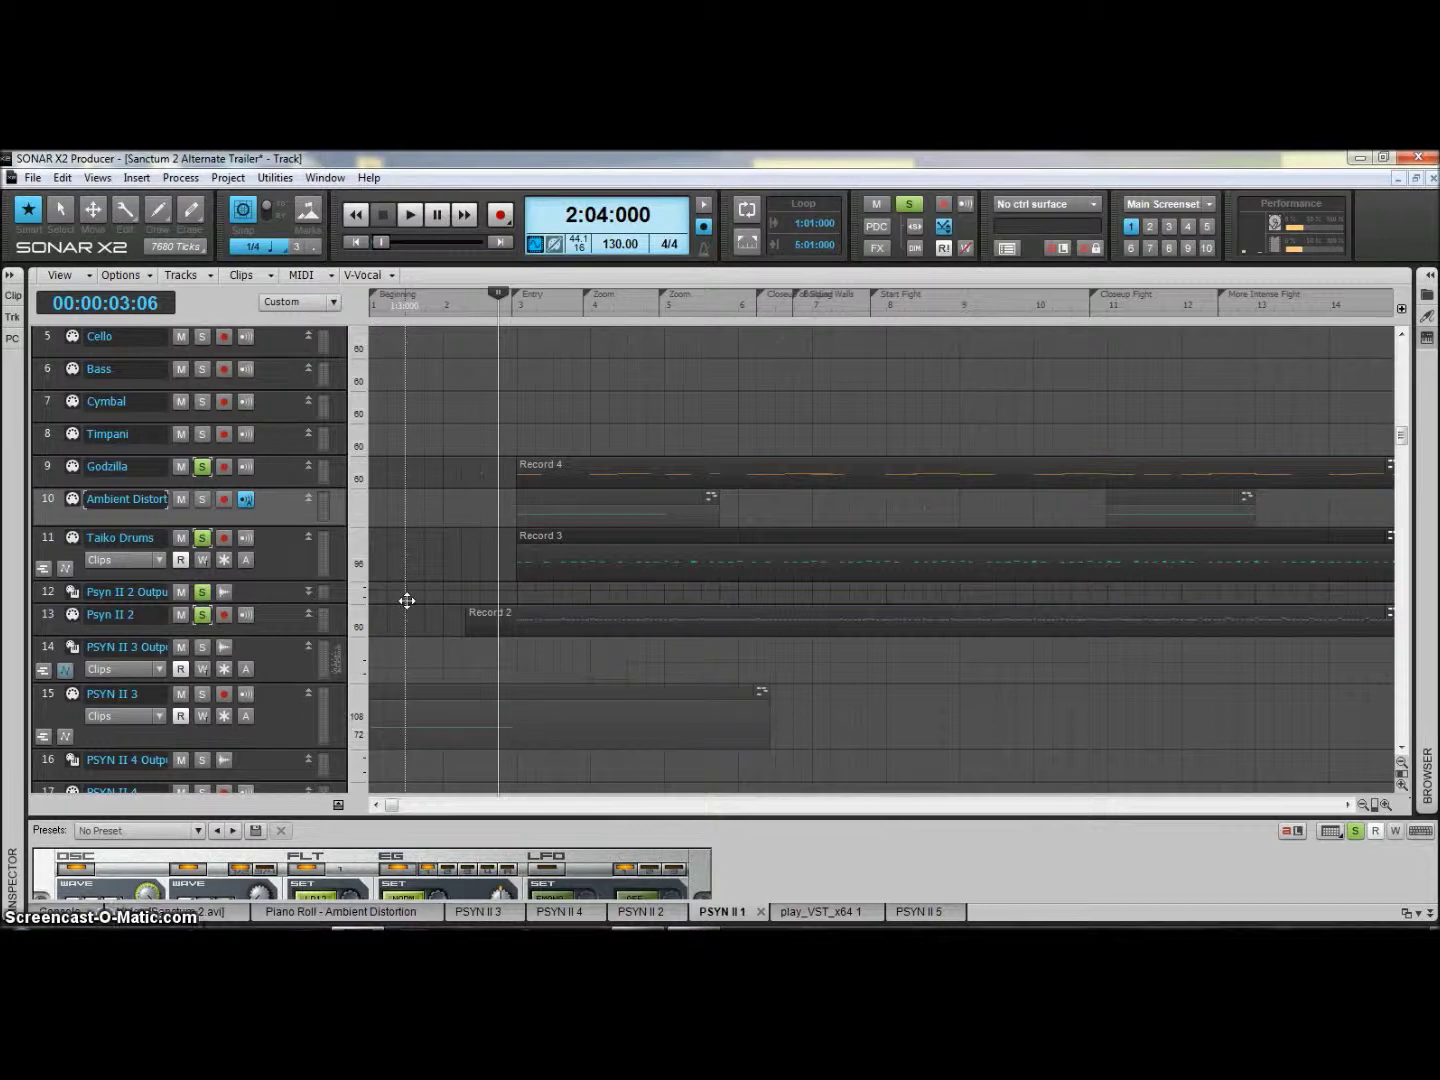
{"action": "key", "text": "space"}
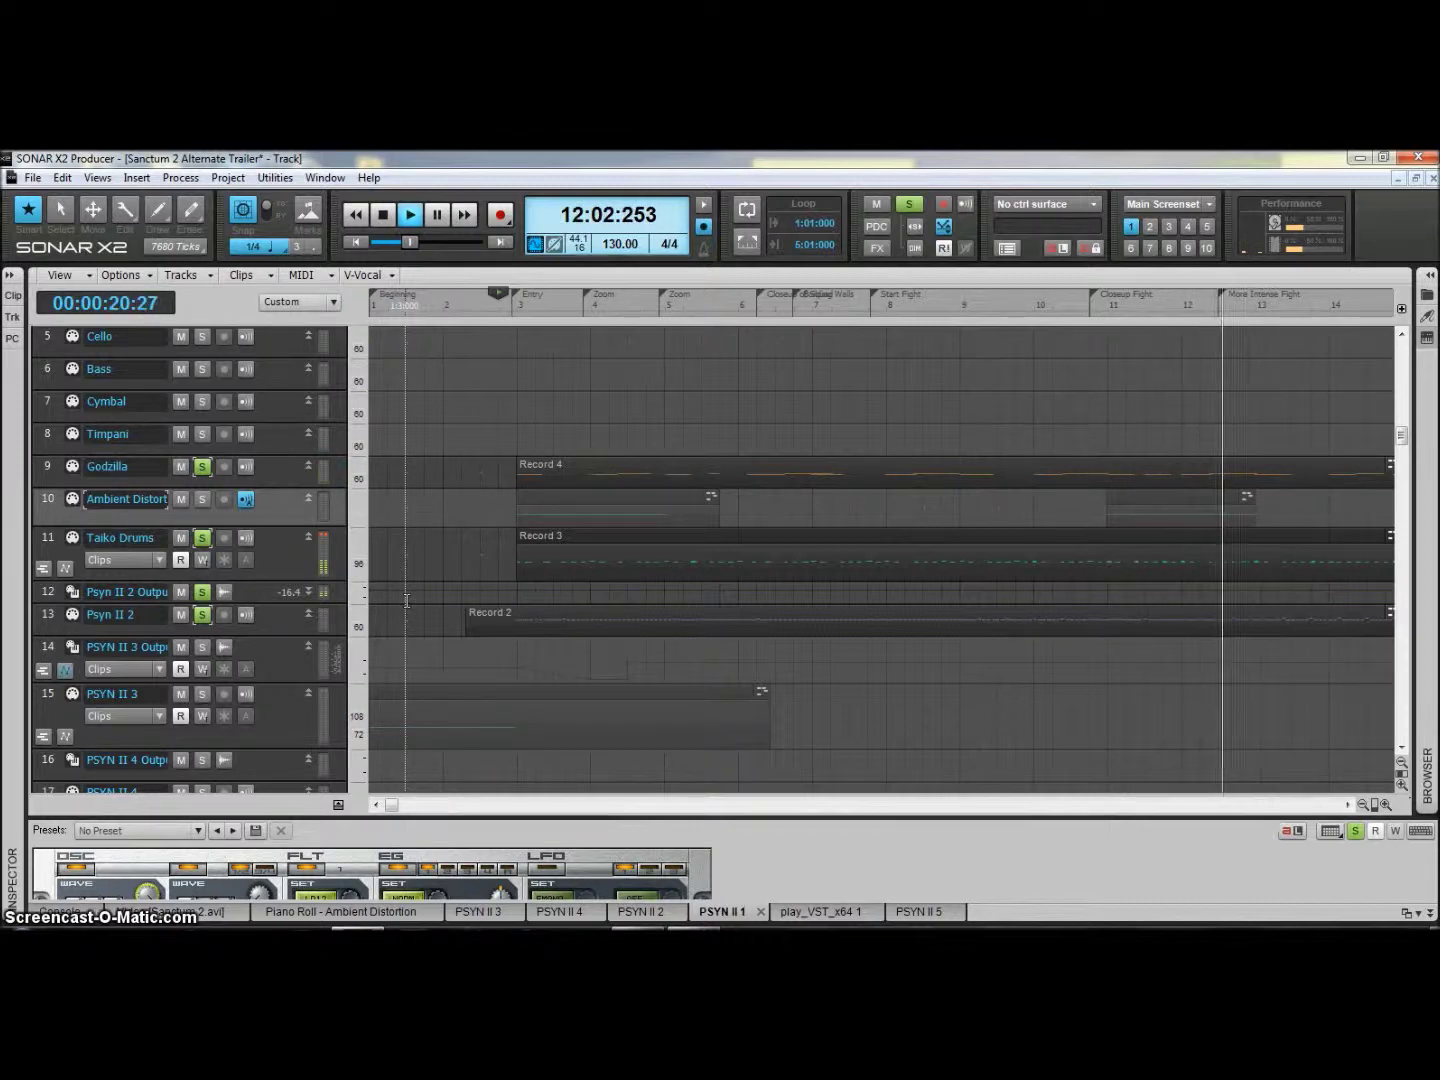
{"action": "key", "text": "space"}
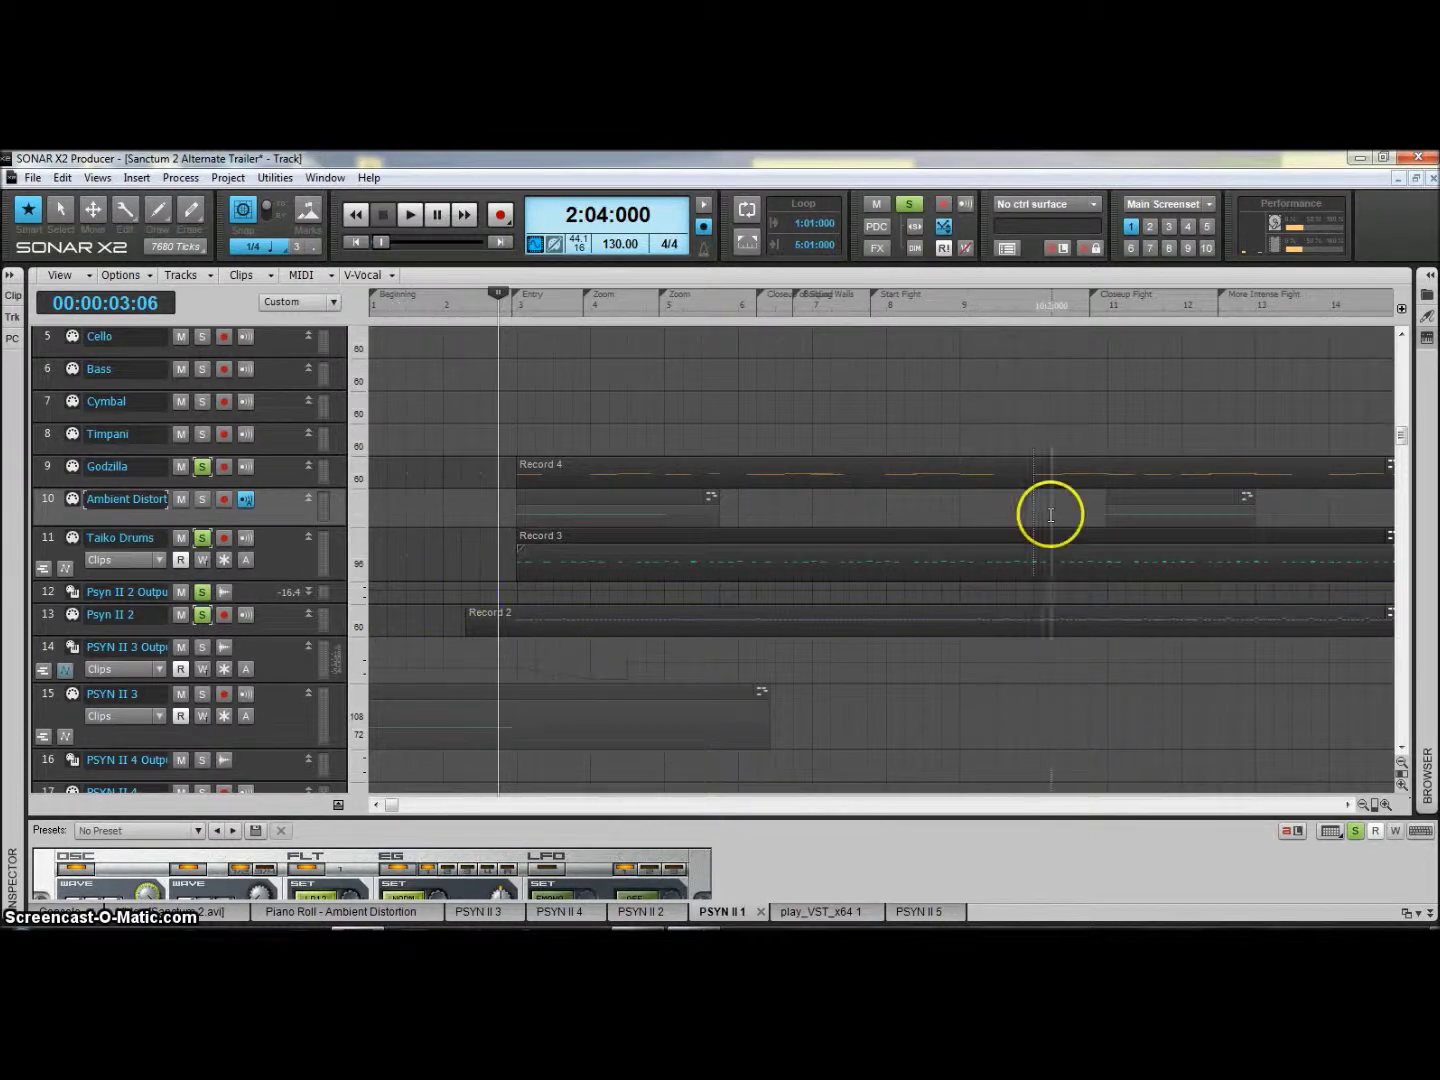
- Move the playback start to bar 15 and briefly audition the soloed mix from there
{"action": "left_click_drag", "start_coordinate": [1402, 437], "coordinate": [1405, 380]}
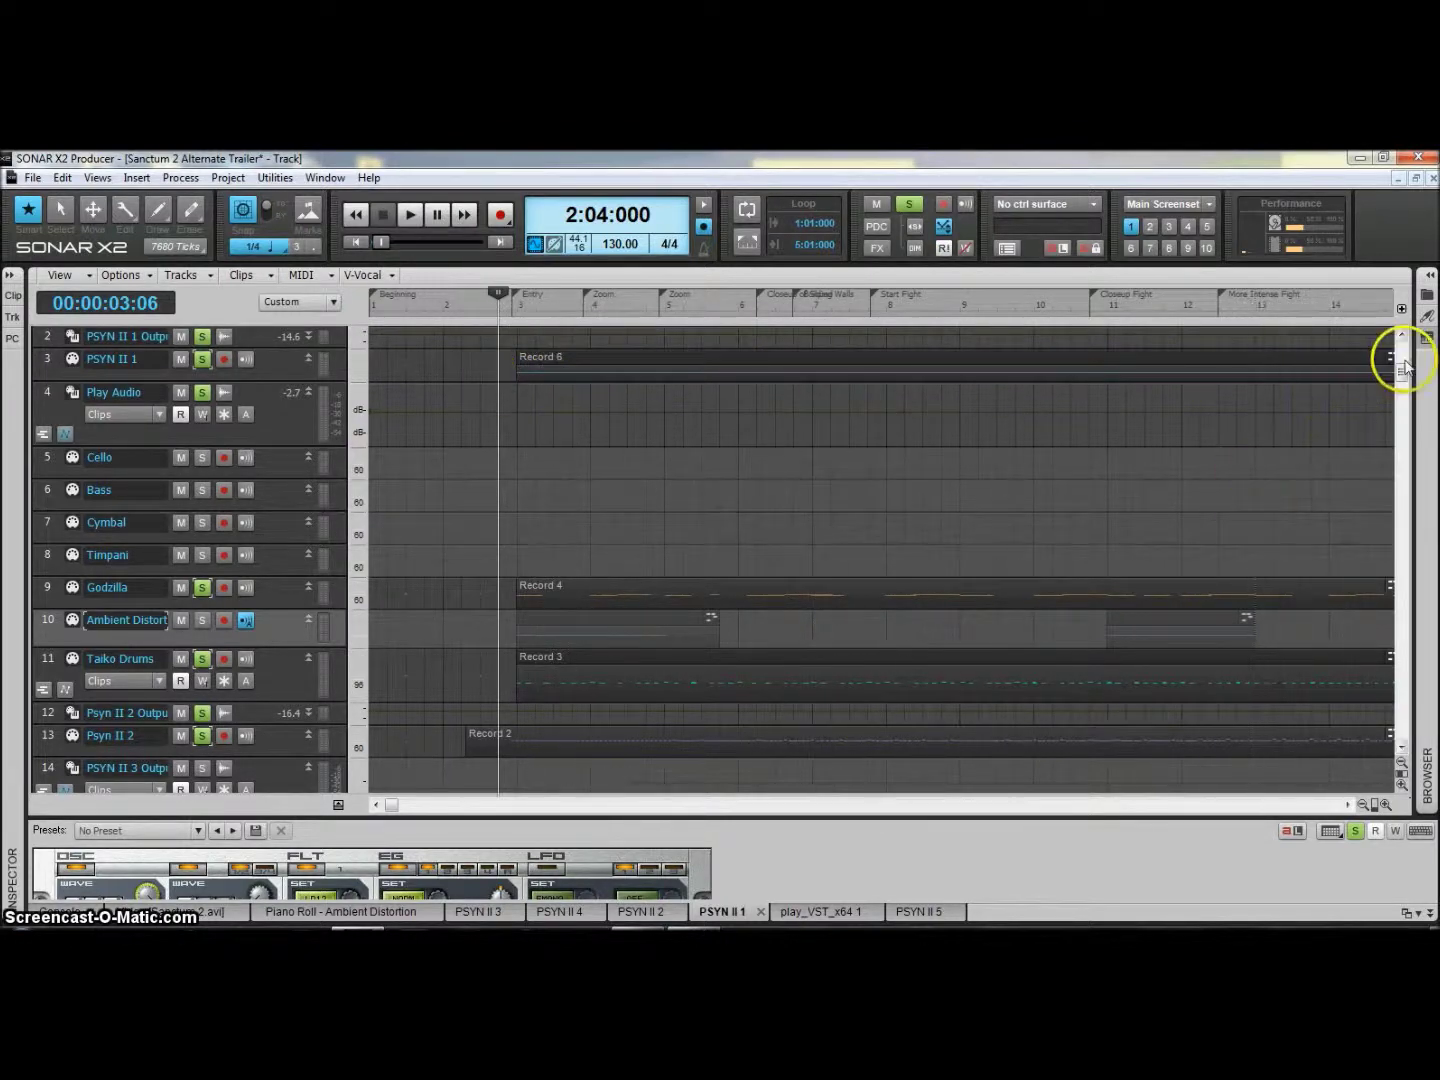
{"action": "left_click_drag", "start_coordinate": [1402, 371], "coordinate": [1390, 433]}
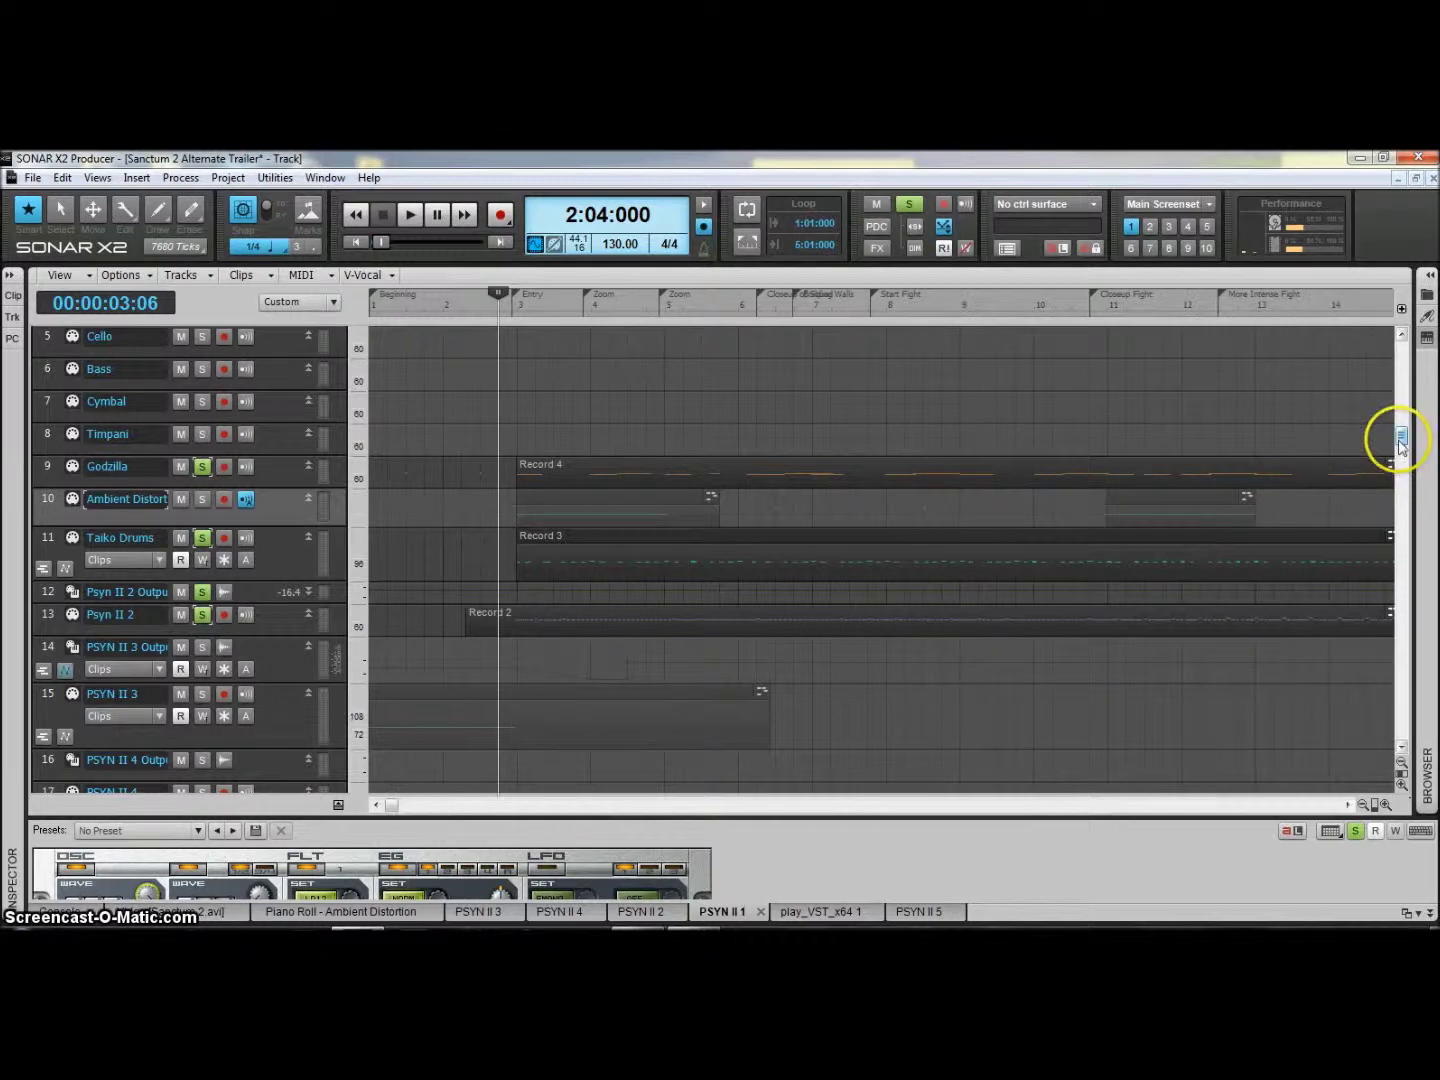
{"action": "scroll", "coordinate": [1400, 452], "scroll_direction": "down", "scroll_amount": 1}
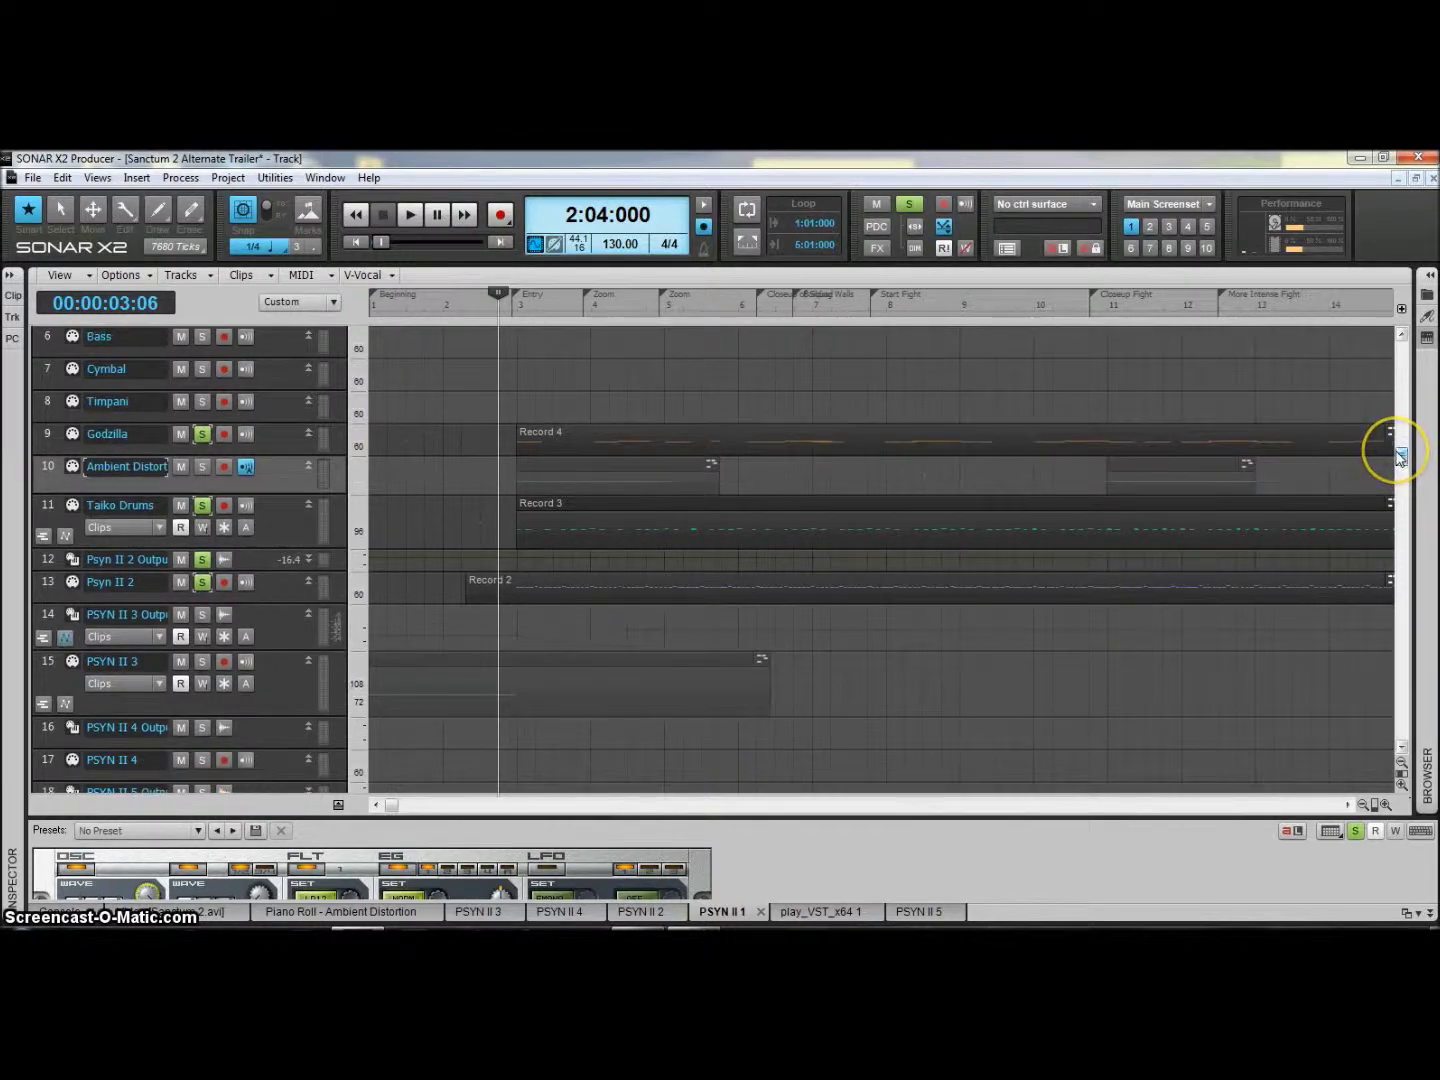
{"action": "left_click_drag", "start_coordinate": [388, 810], "coordinate": [515, 826]}
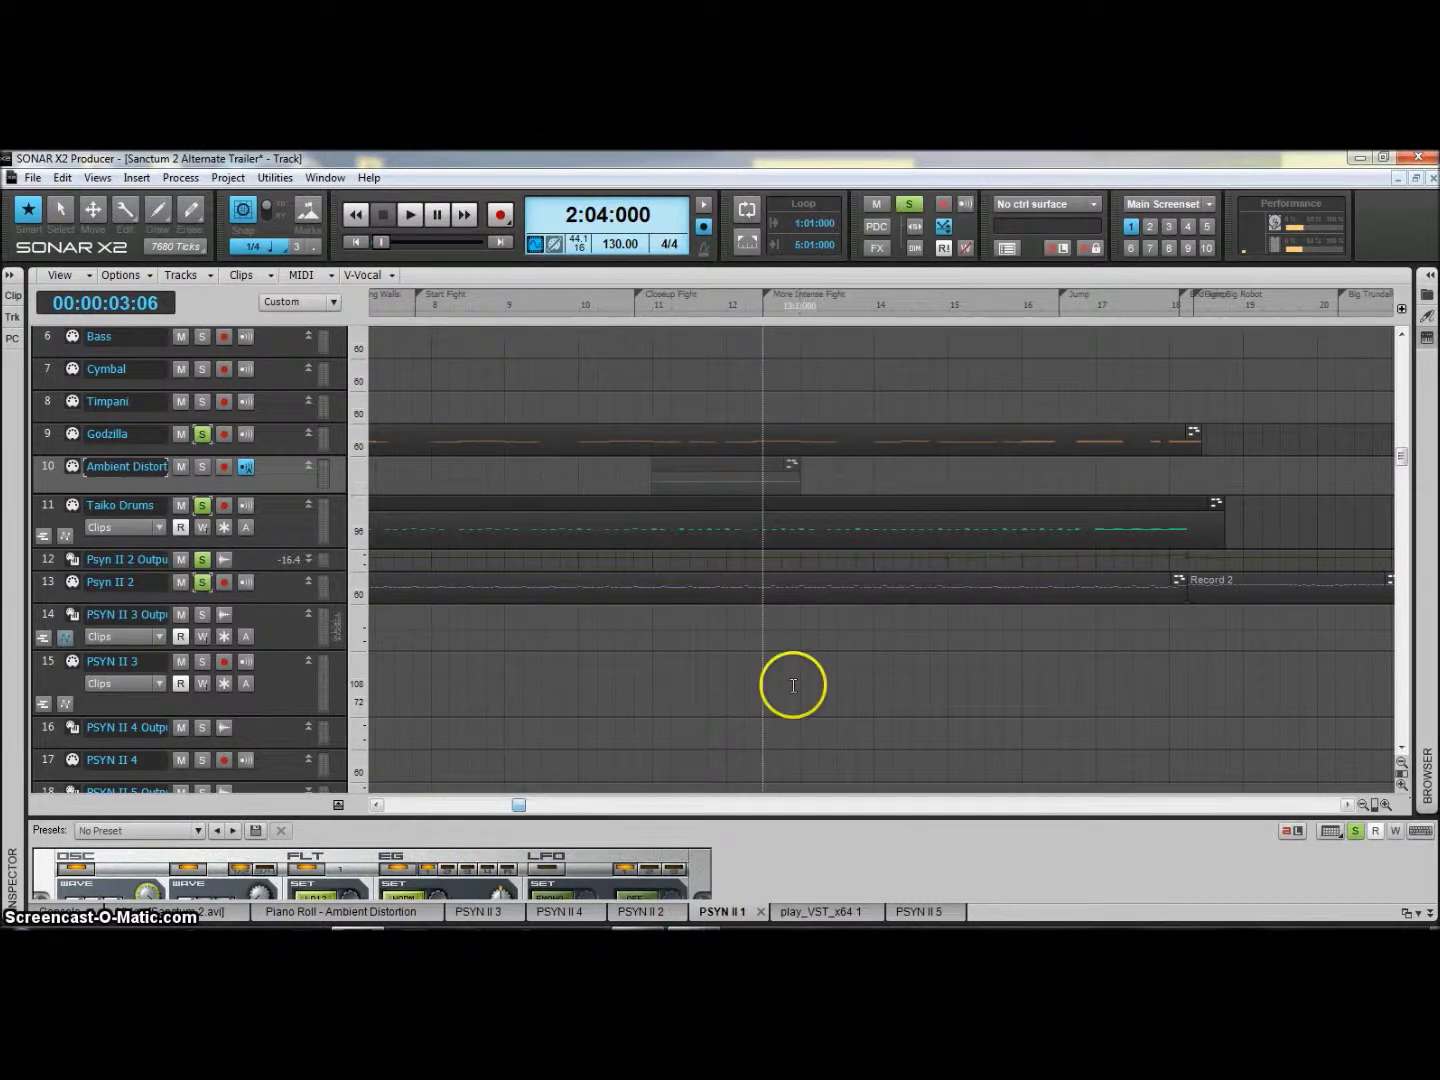
{"action": "left_click", "coordinate": [991, 305]}
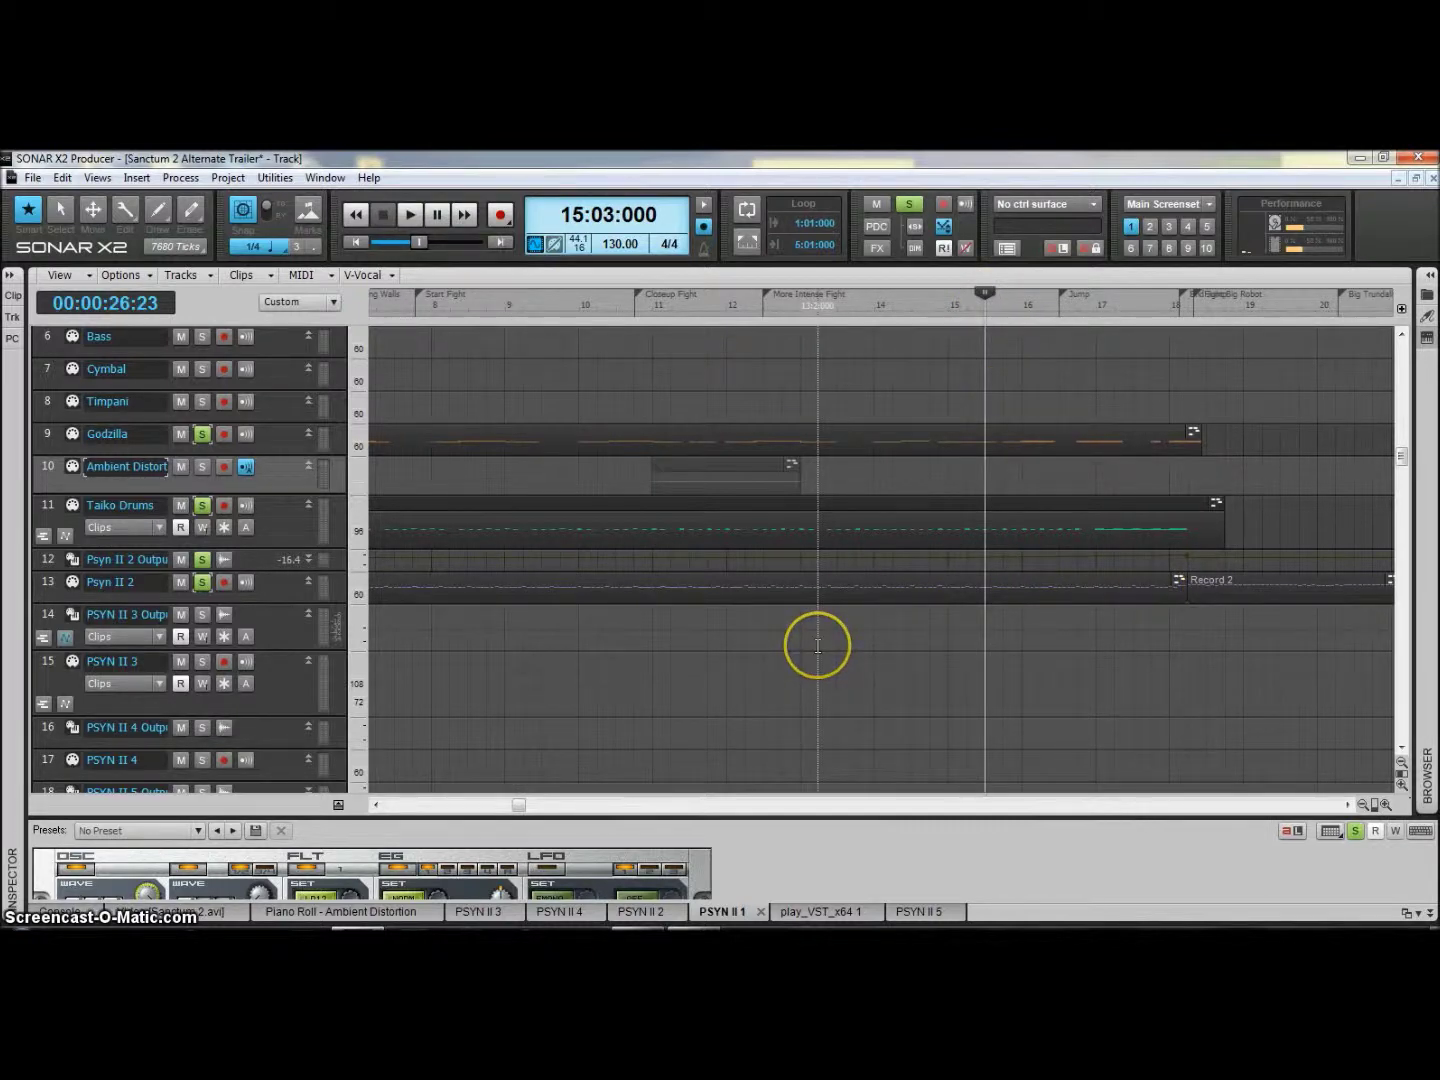
{"action": "key", "text": "space"}
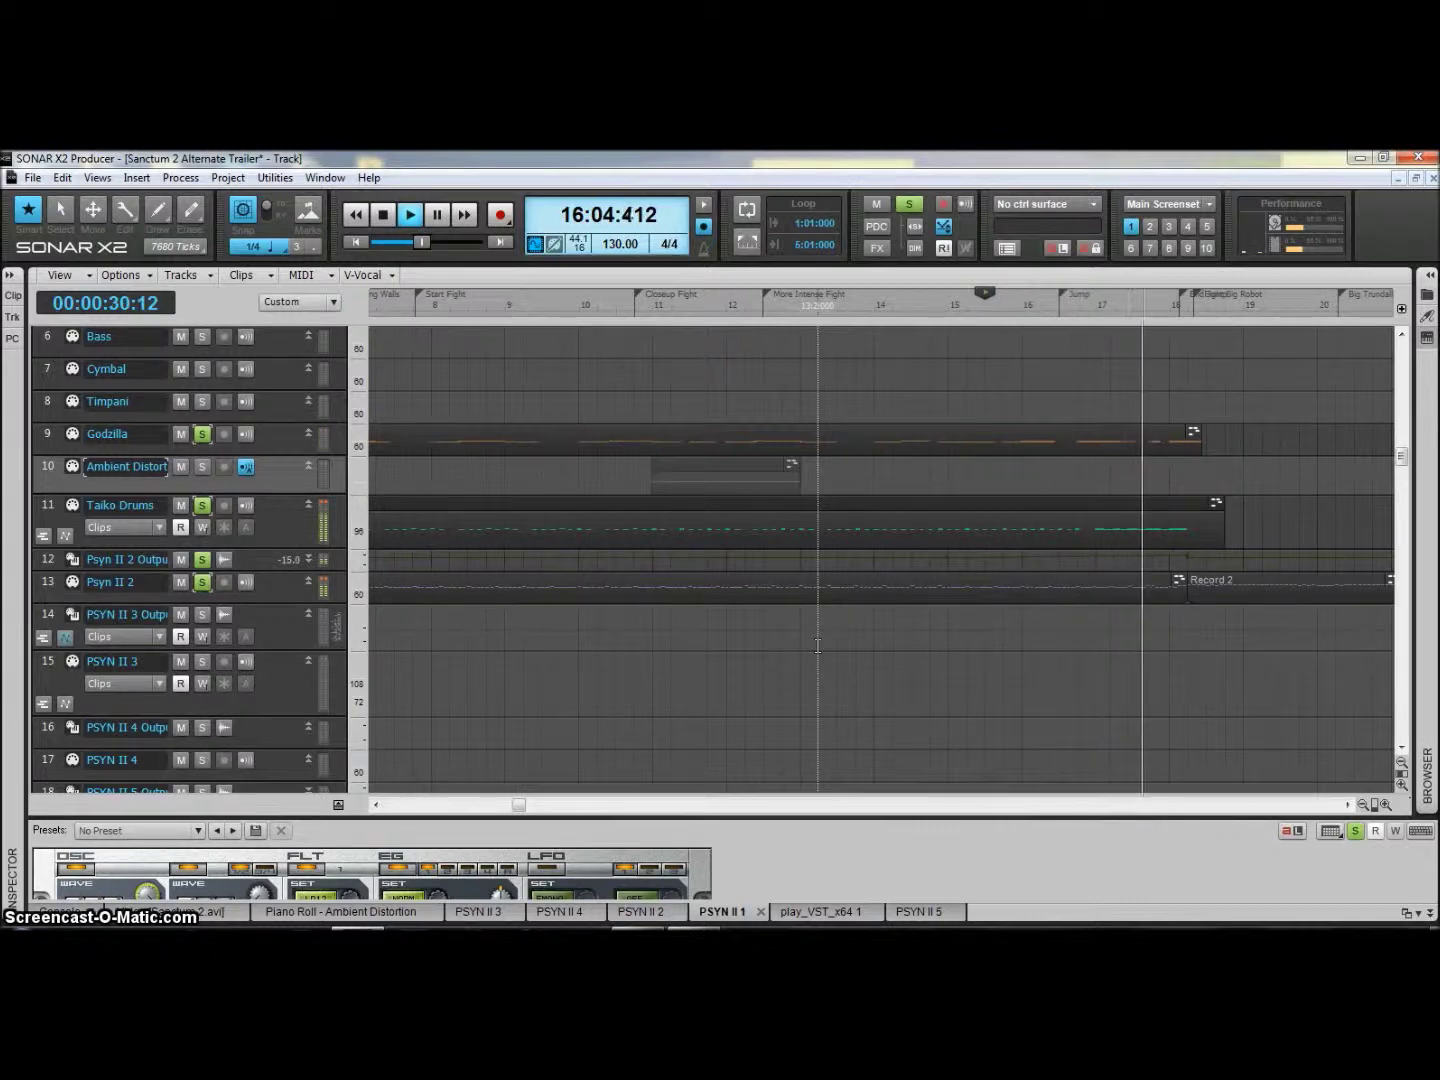
{"action": "key", "text": "space"}
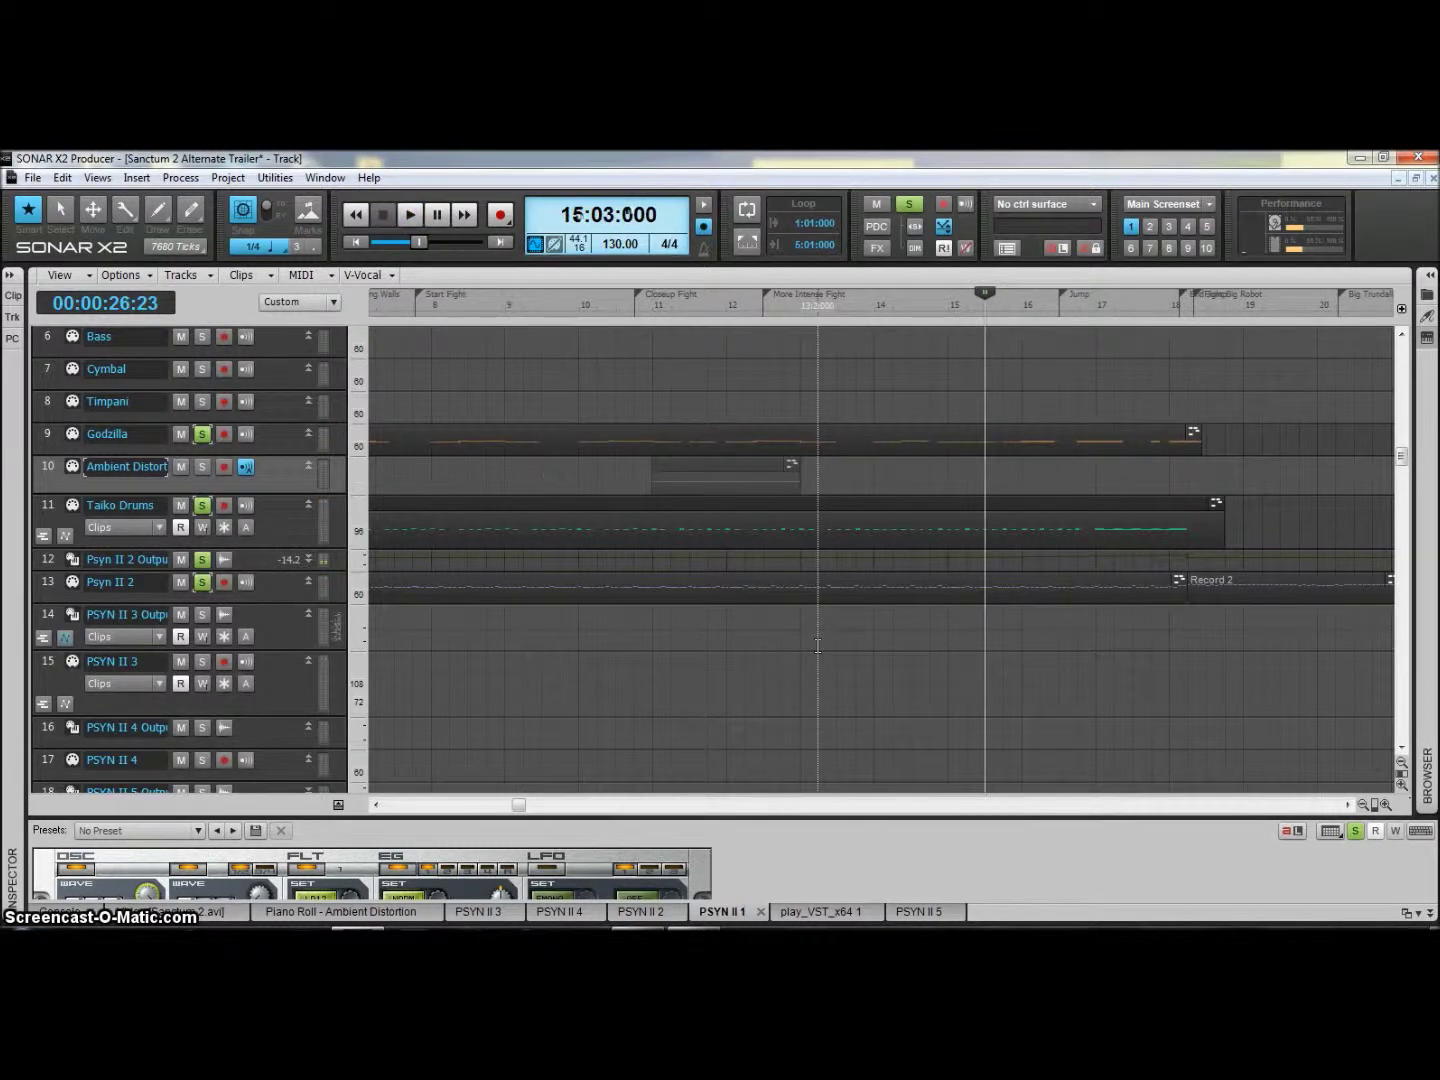
{"action": "left_click", "coordinate": [1113, 716]}
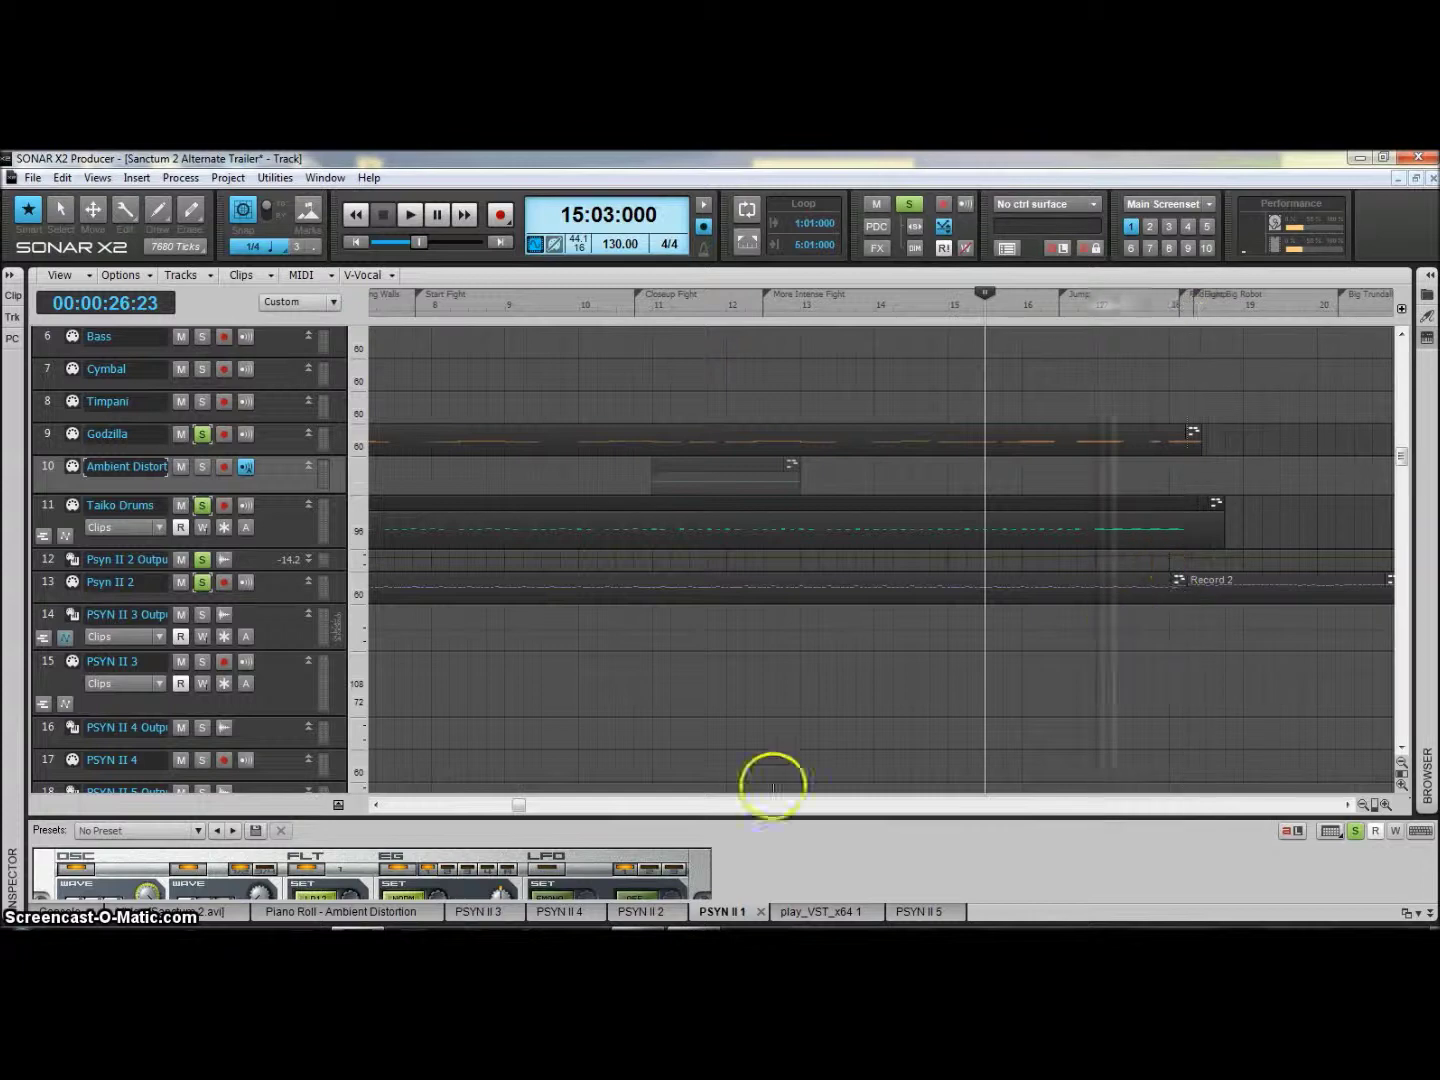
{"action": "left_click_drag", "start_coordinate": [517, 806], "coordinate": [666, 814]}
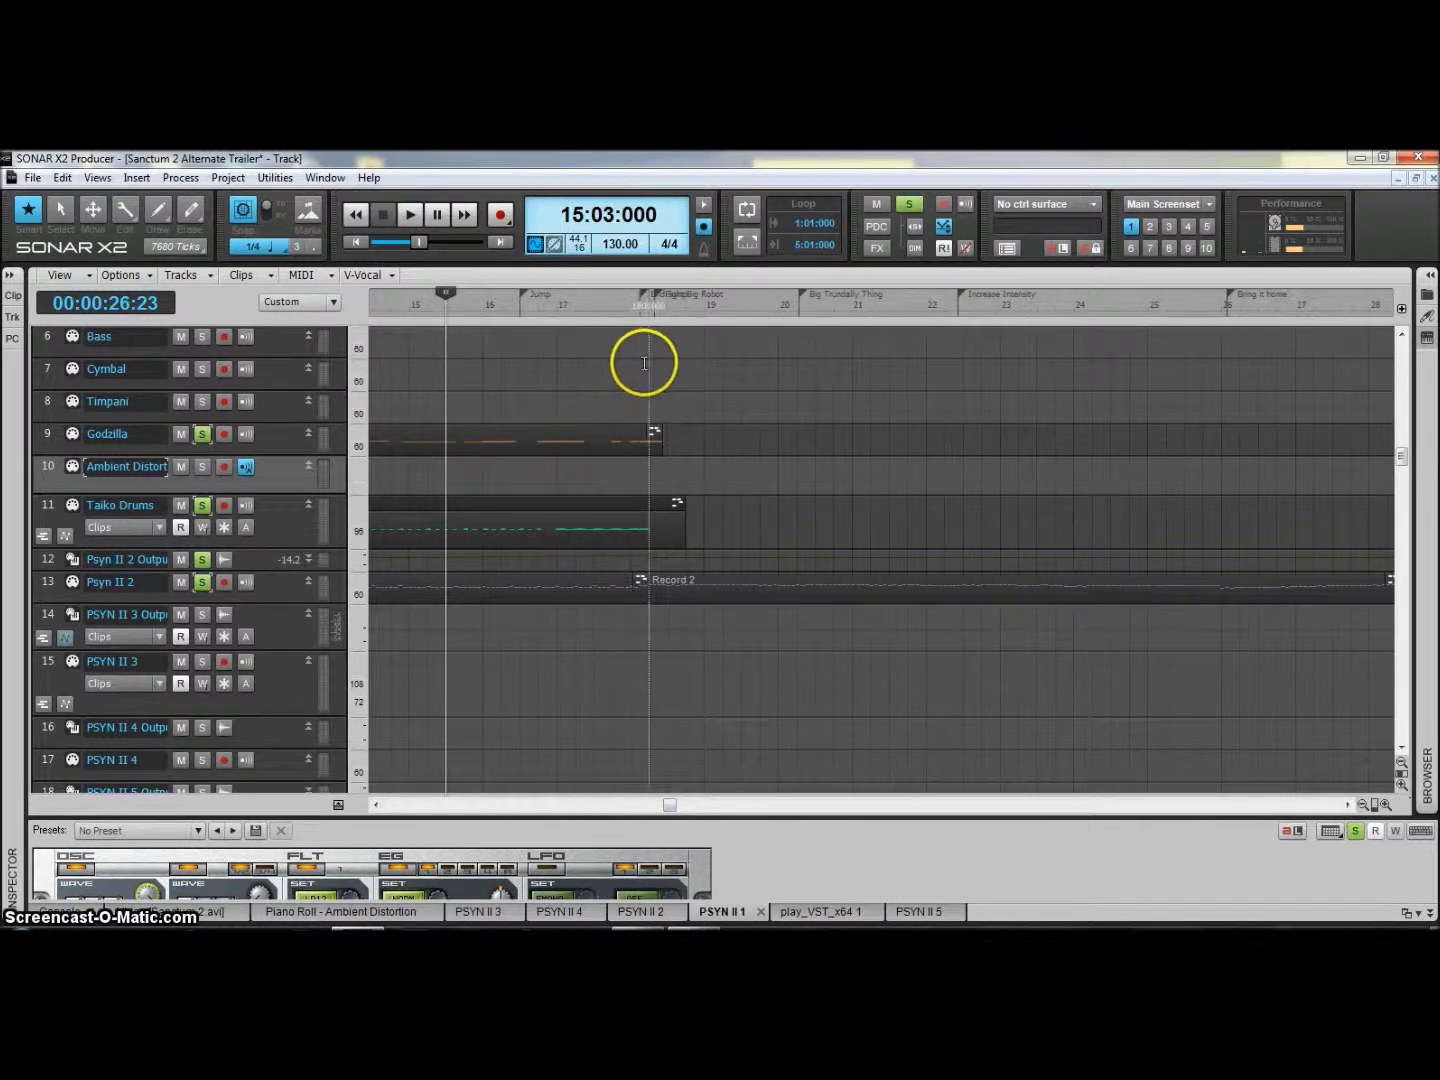
- Set the start to bar 18, solo Cello and Bass, and play the mix past bar 27
{"action": "left_click", "coordinate": [640, 362]}
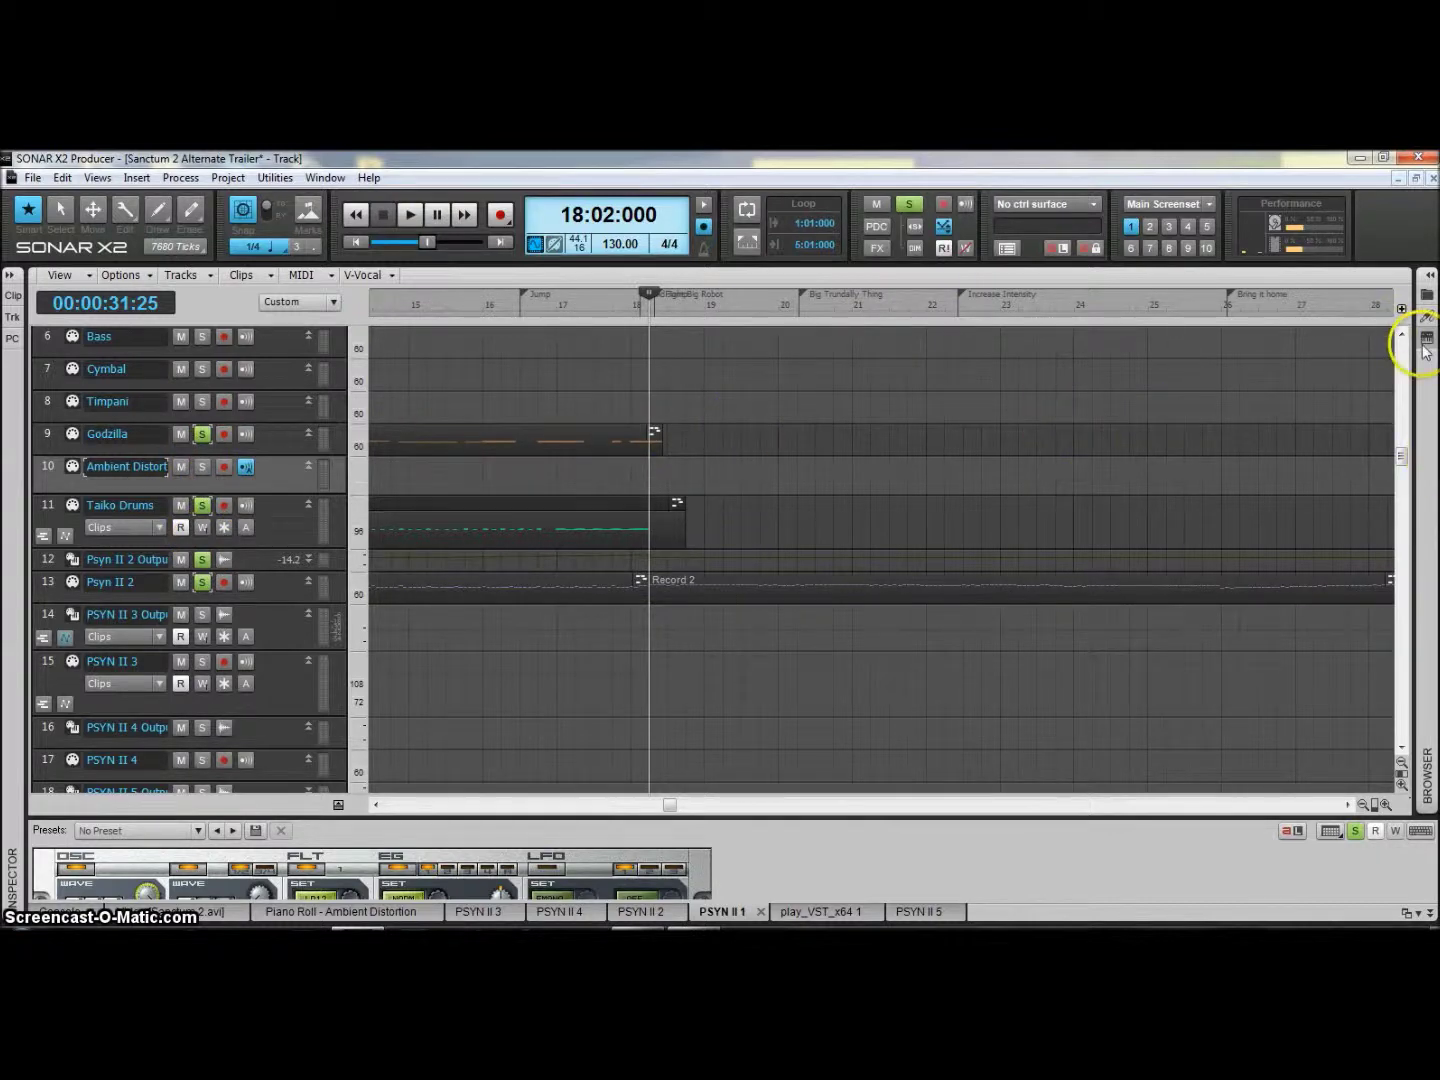
{"action": "scroll", "coordinate": [1402, 339], "scroll_direction": "up", "scroll_amount": 2}
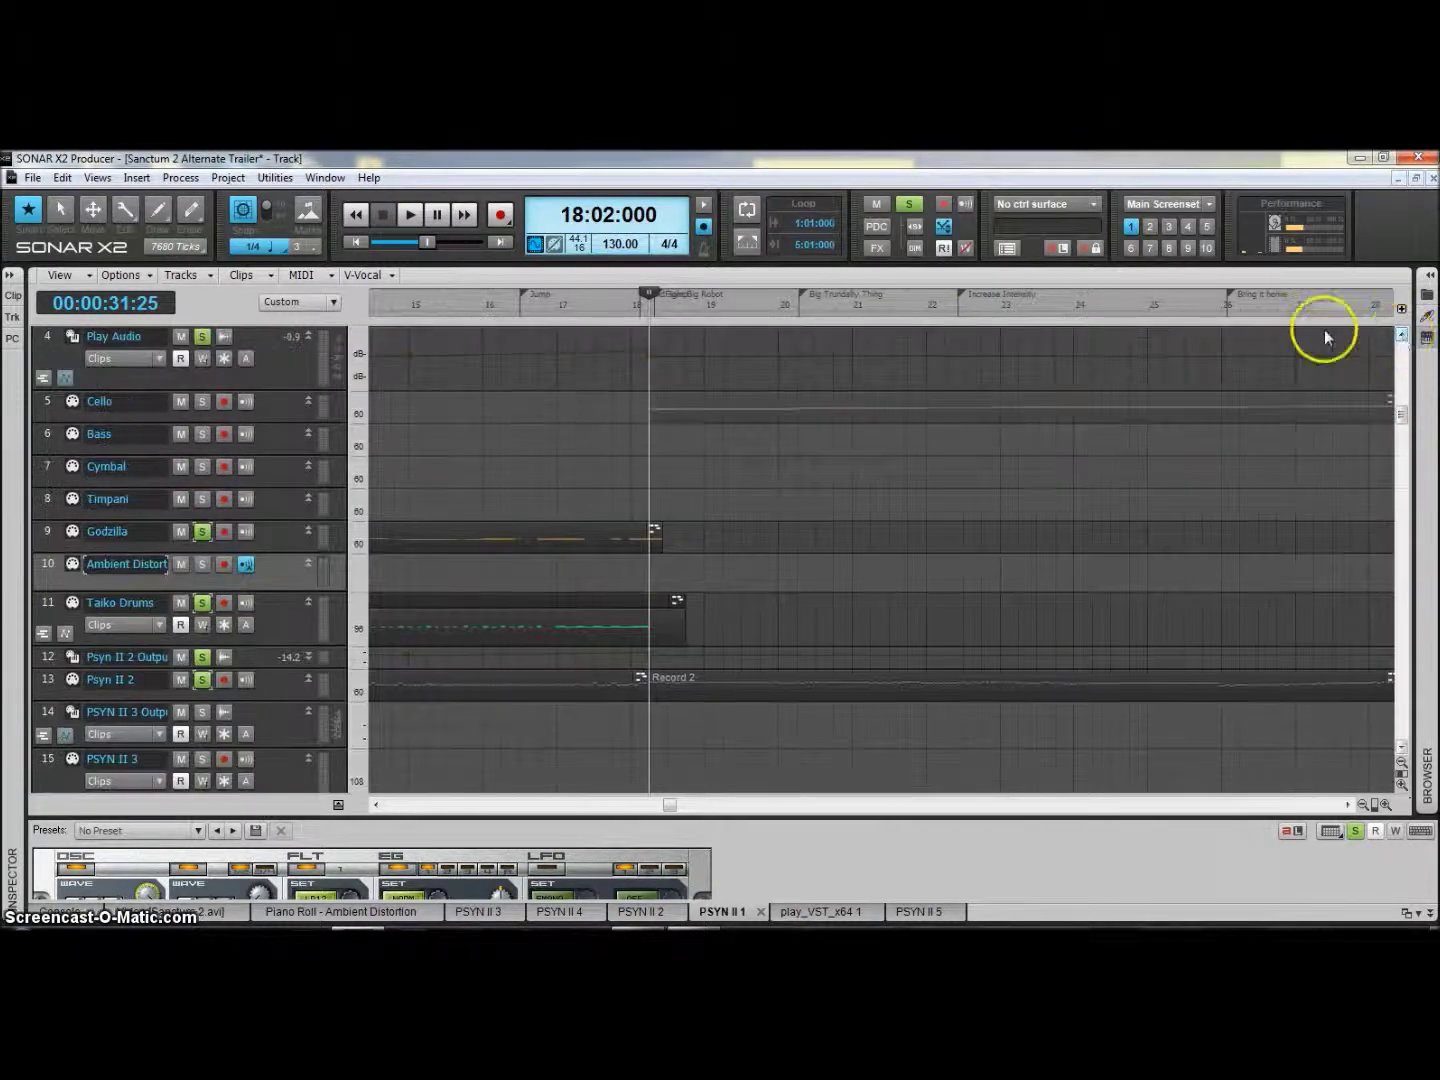
{"action": "left_click", "coordinate": [202, 401]}
{"action": "left_click", "coordinate": [203, 435]}
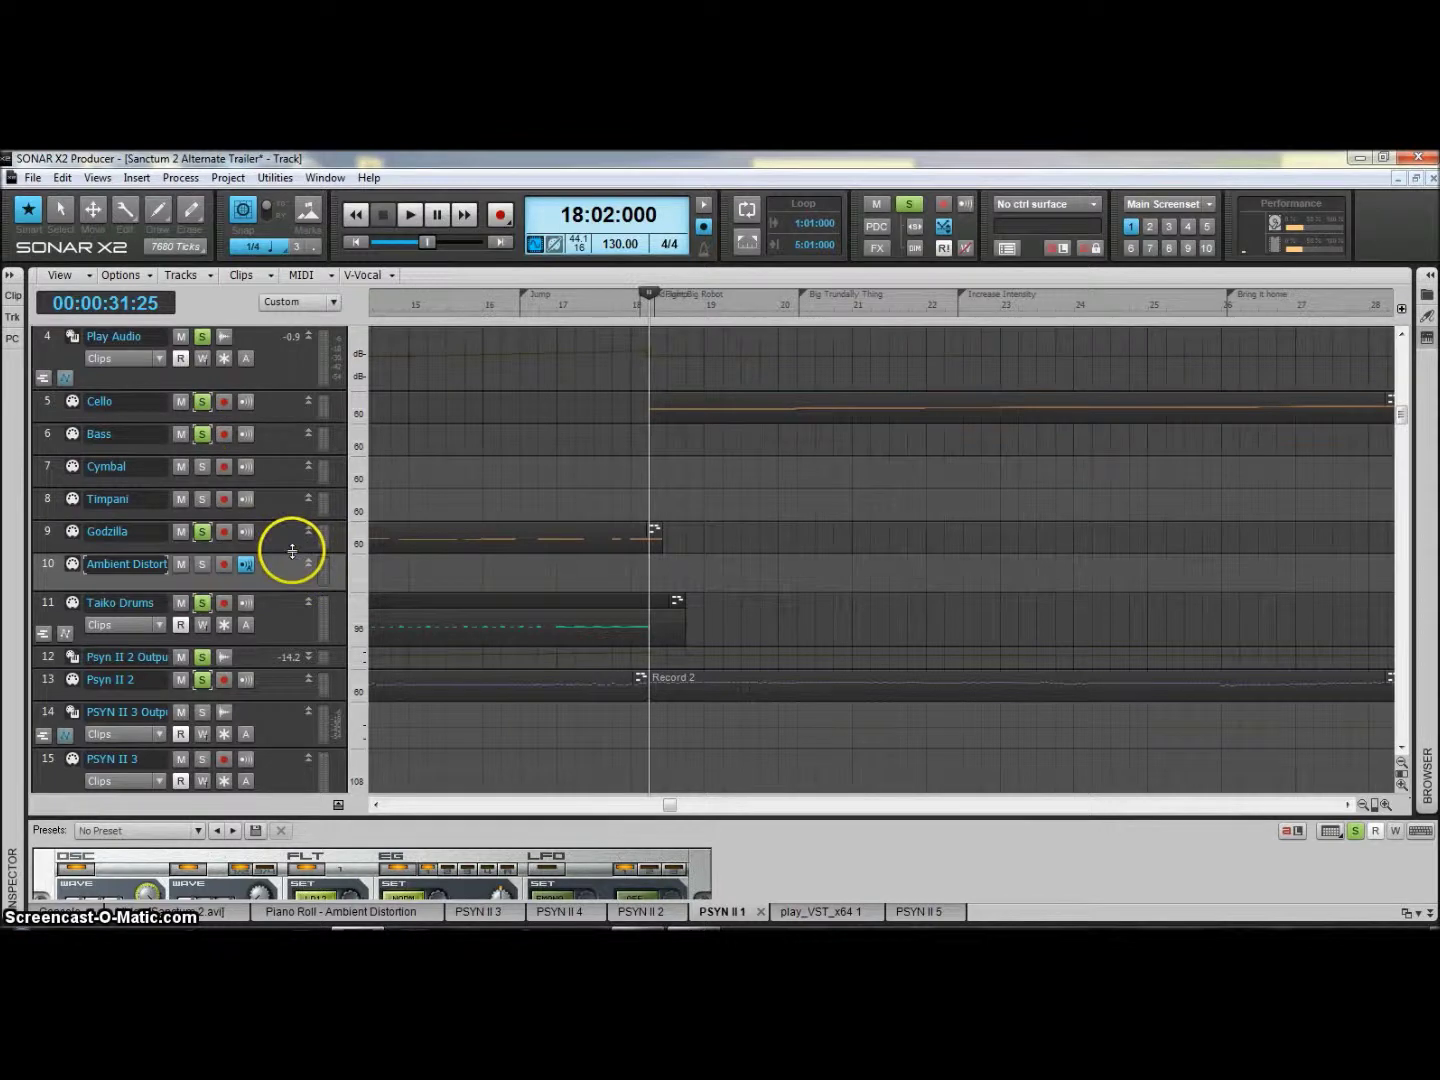
{"action": "key", "text": "space"}
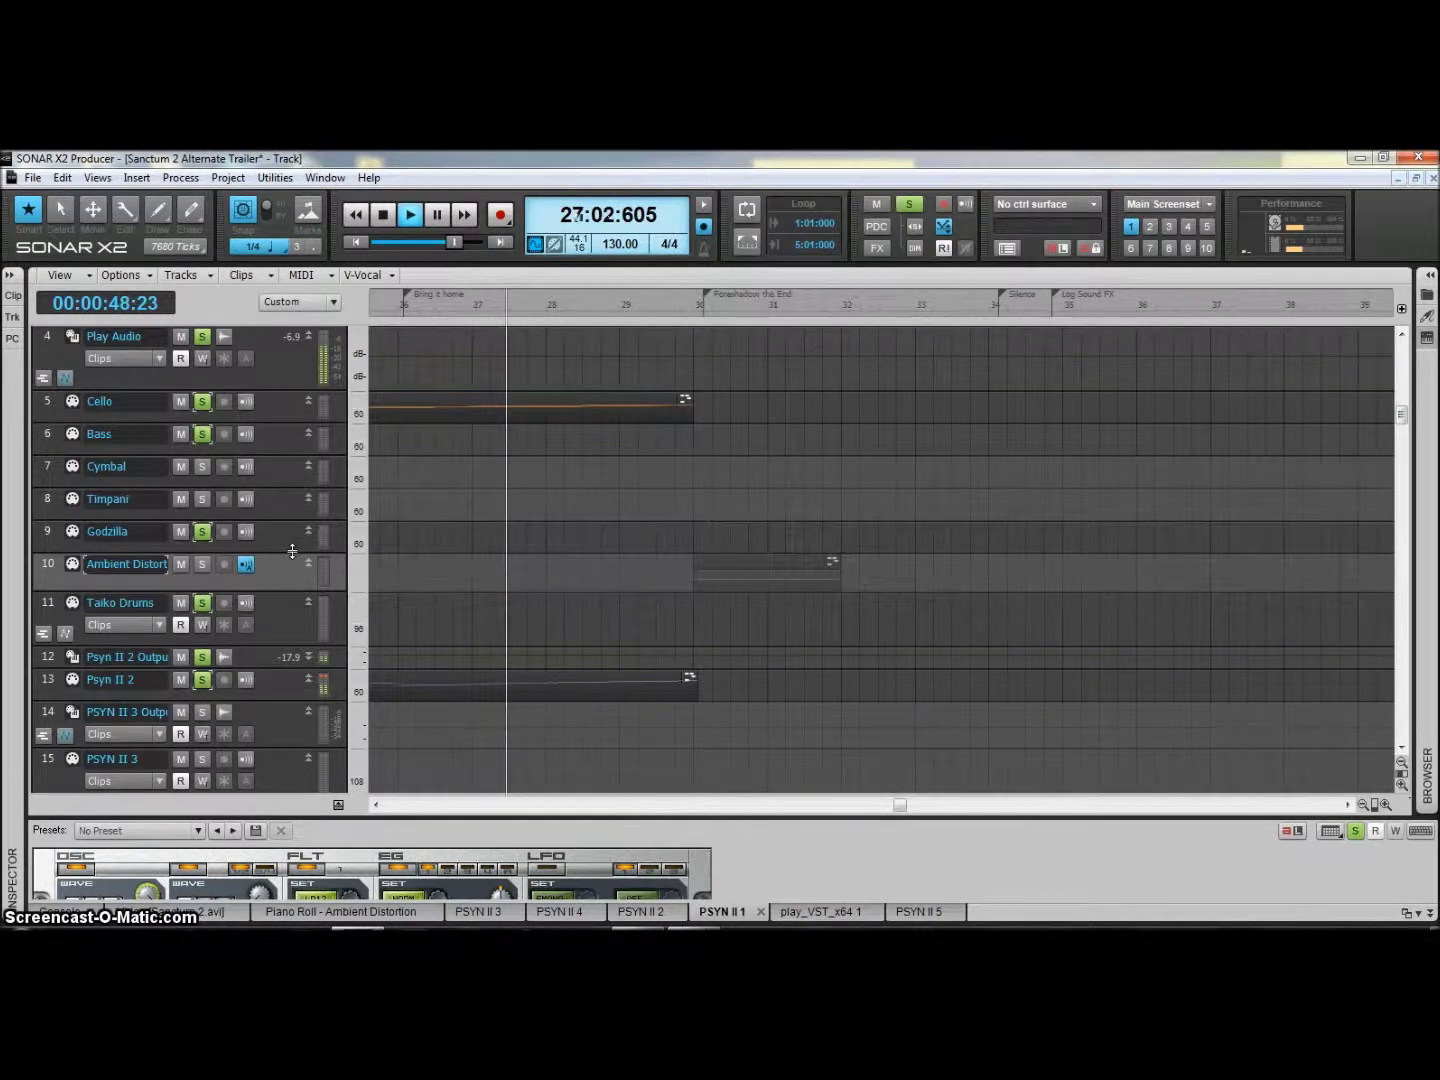
{"action": "key", "text": "space"}
{"action": "left_click", "coordinate": [678, 838]}
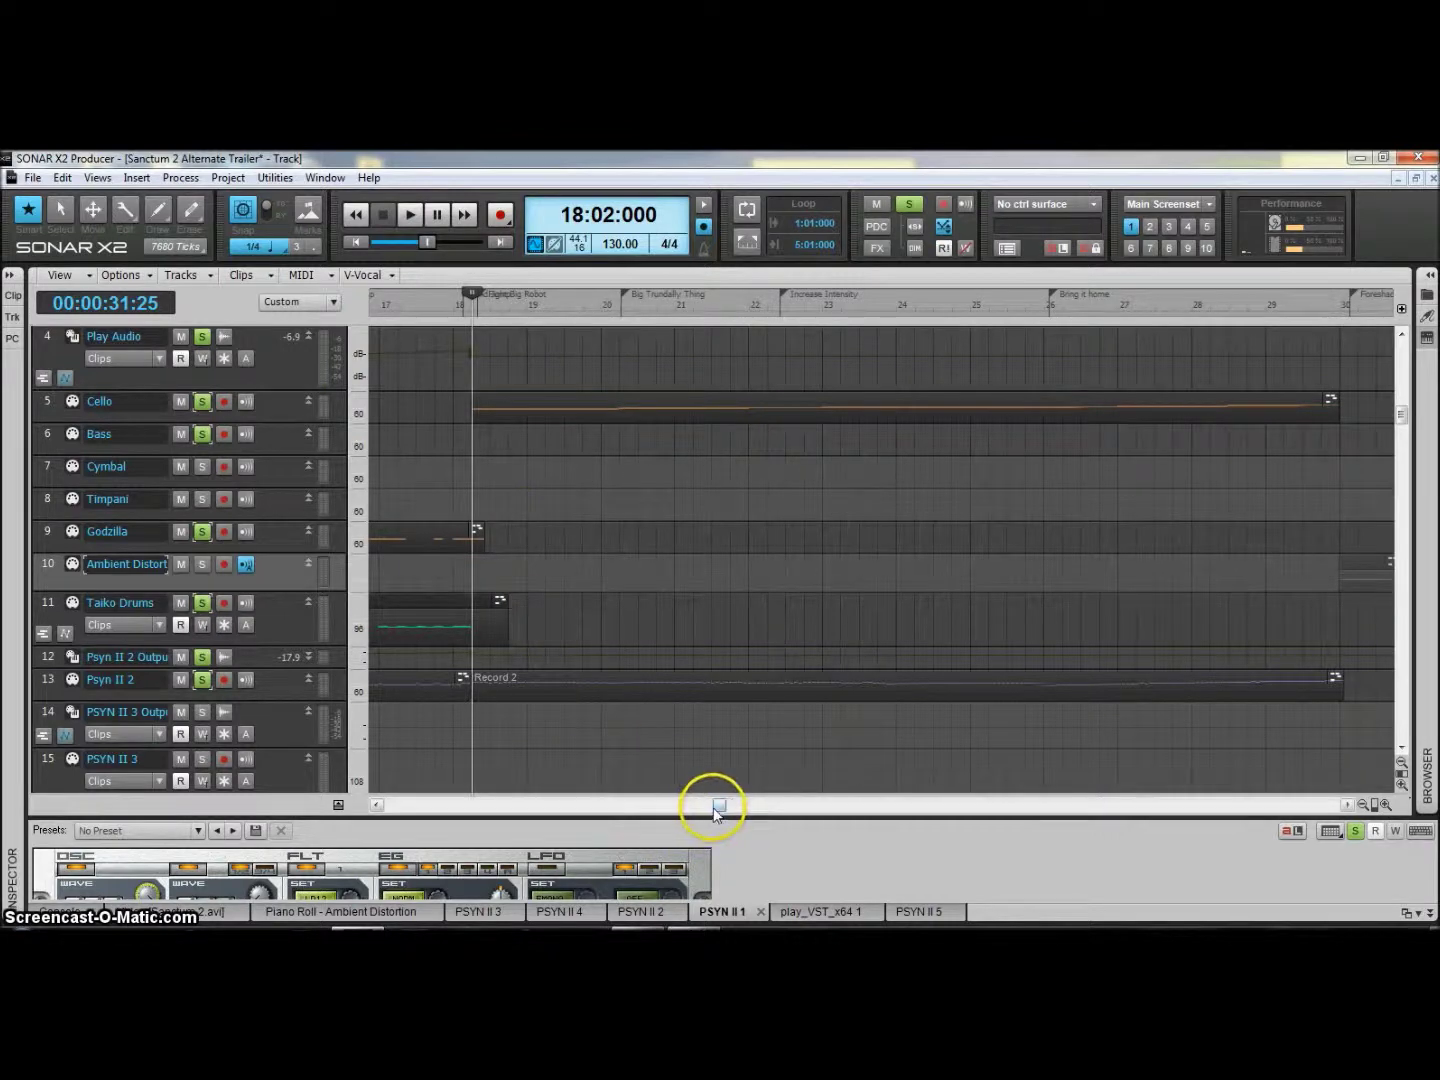
- Solo the PSYN II 5 track and play the score from 2:04:000
{"action": "left_click_drag", "start_coordinate": [718, 806], "coordinate": [796, 805]}
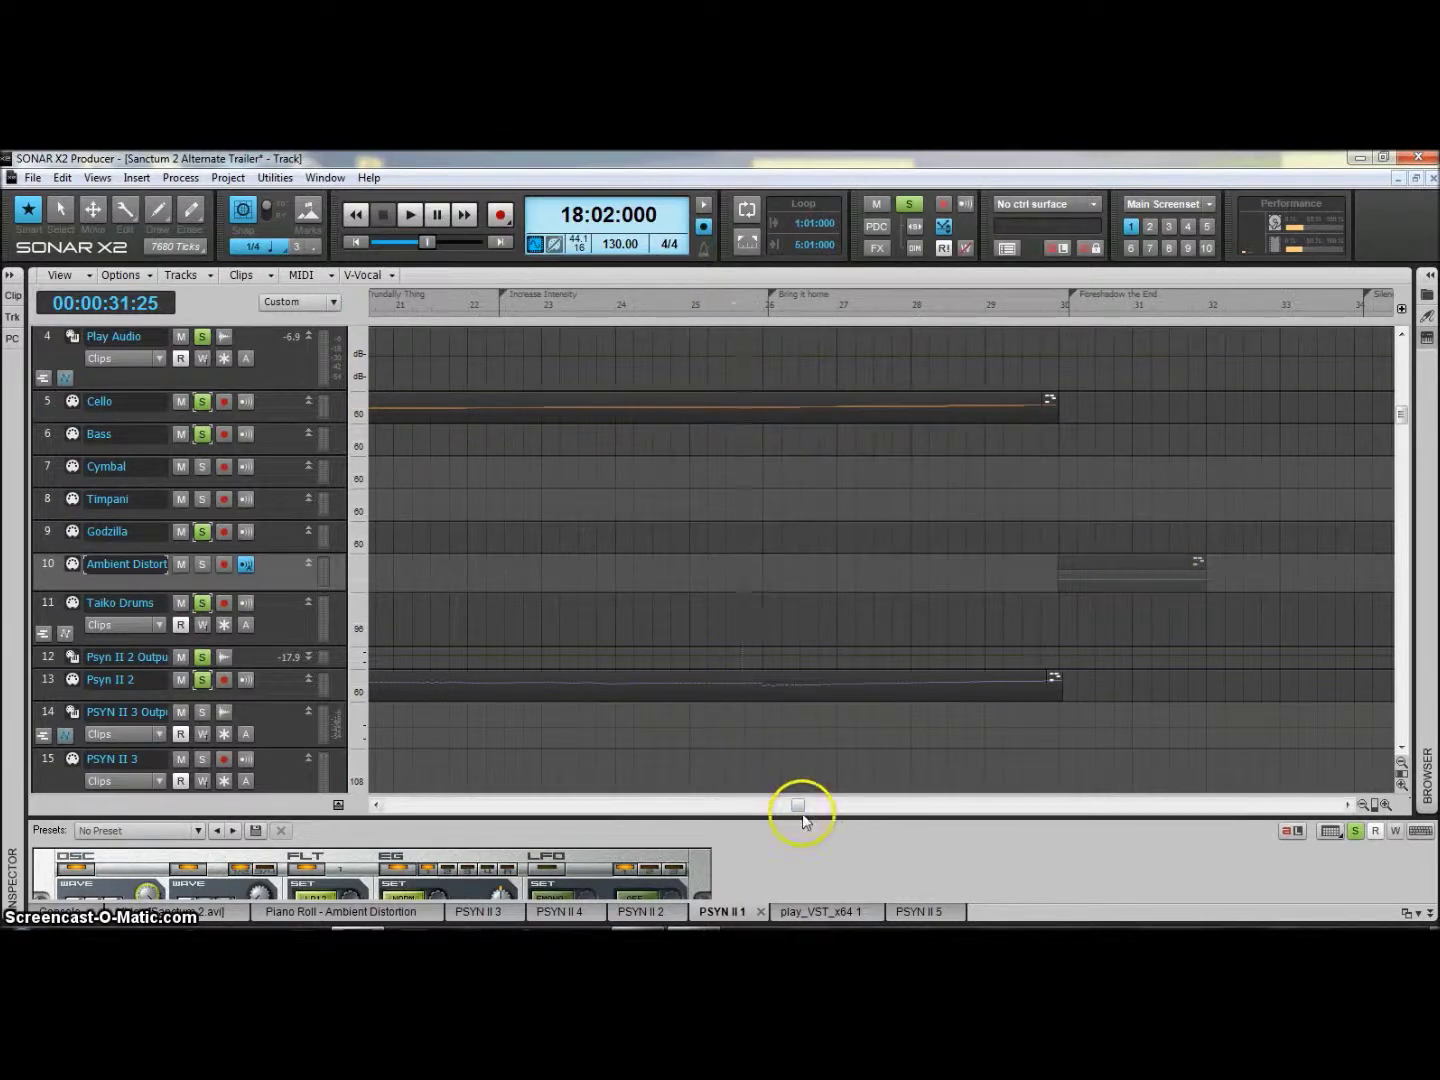
{"action": "left_click_drag", "start_coordinate": [801, 808], "coordinate": [370, 770]}
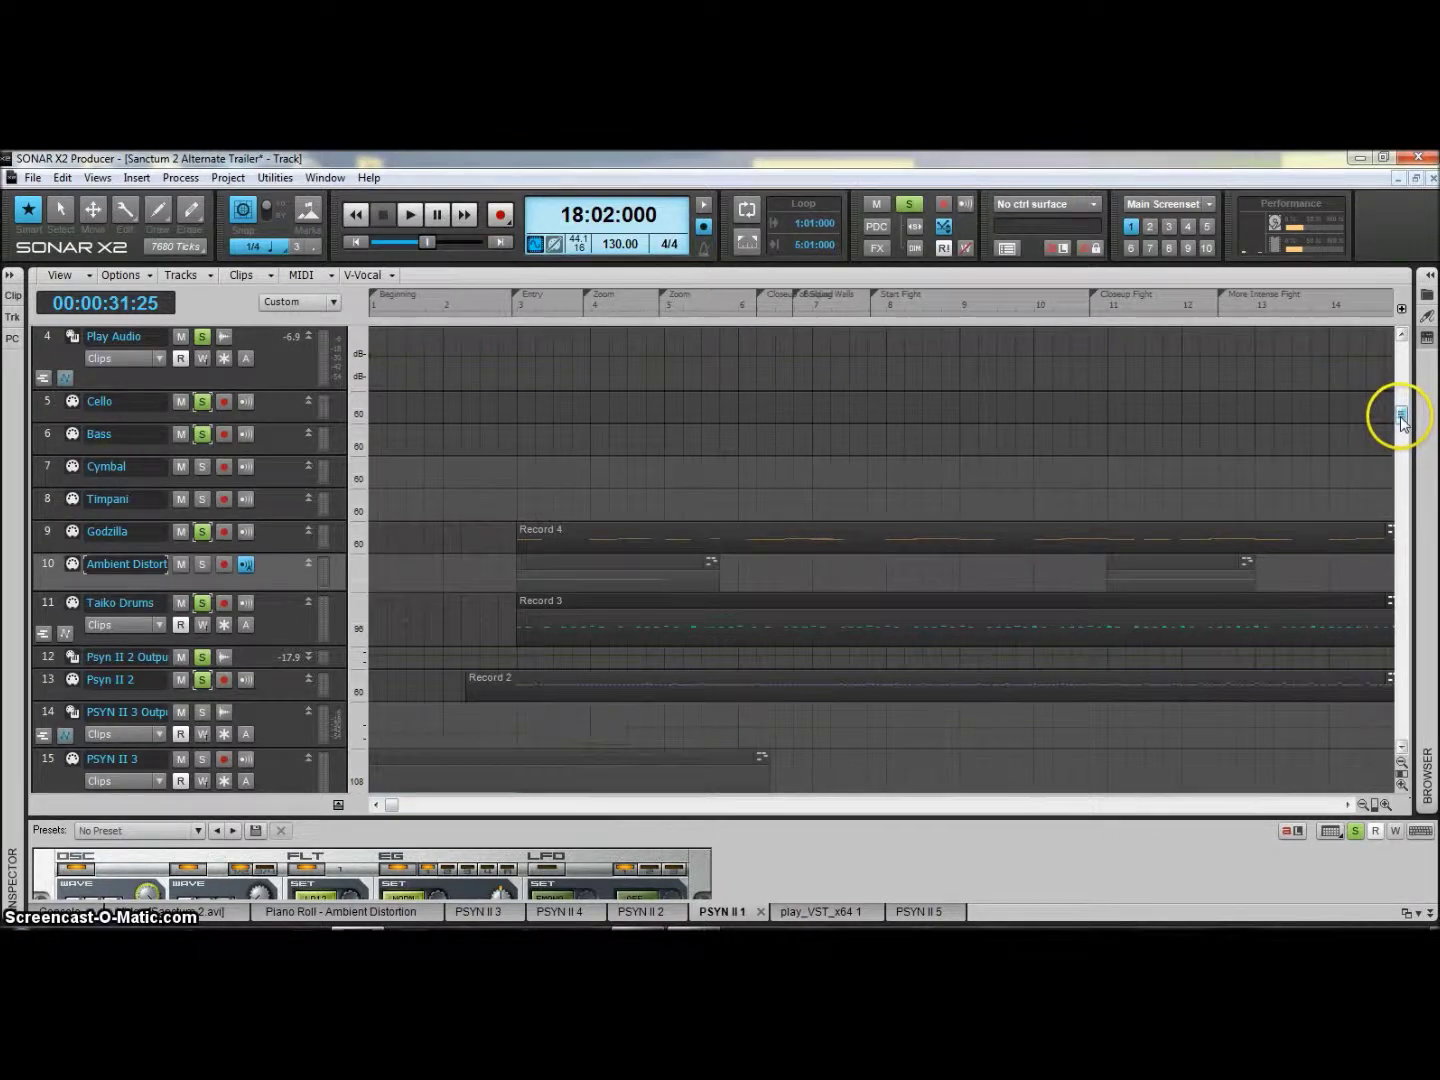
{"action": "left_click_drag", "start_coordinate": [1401, 420], "coordinate": [1383, 497]}
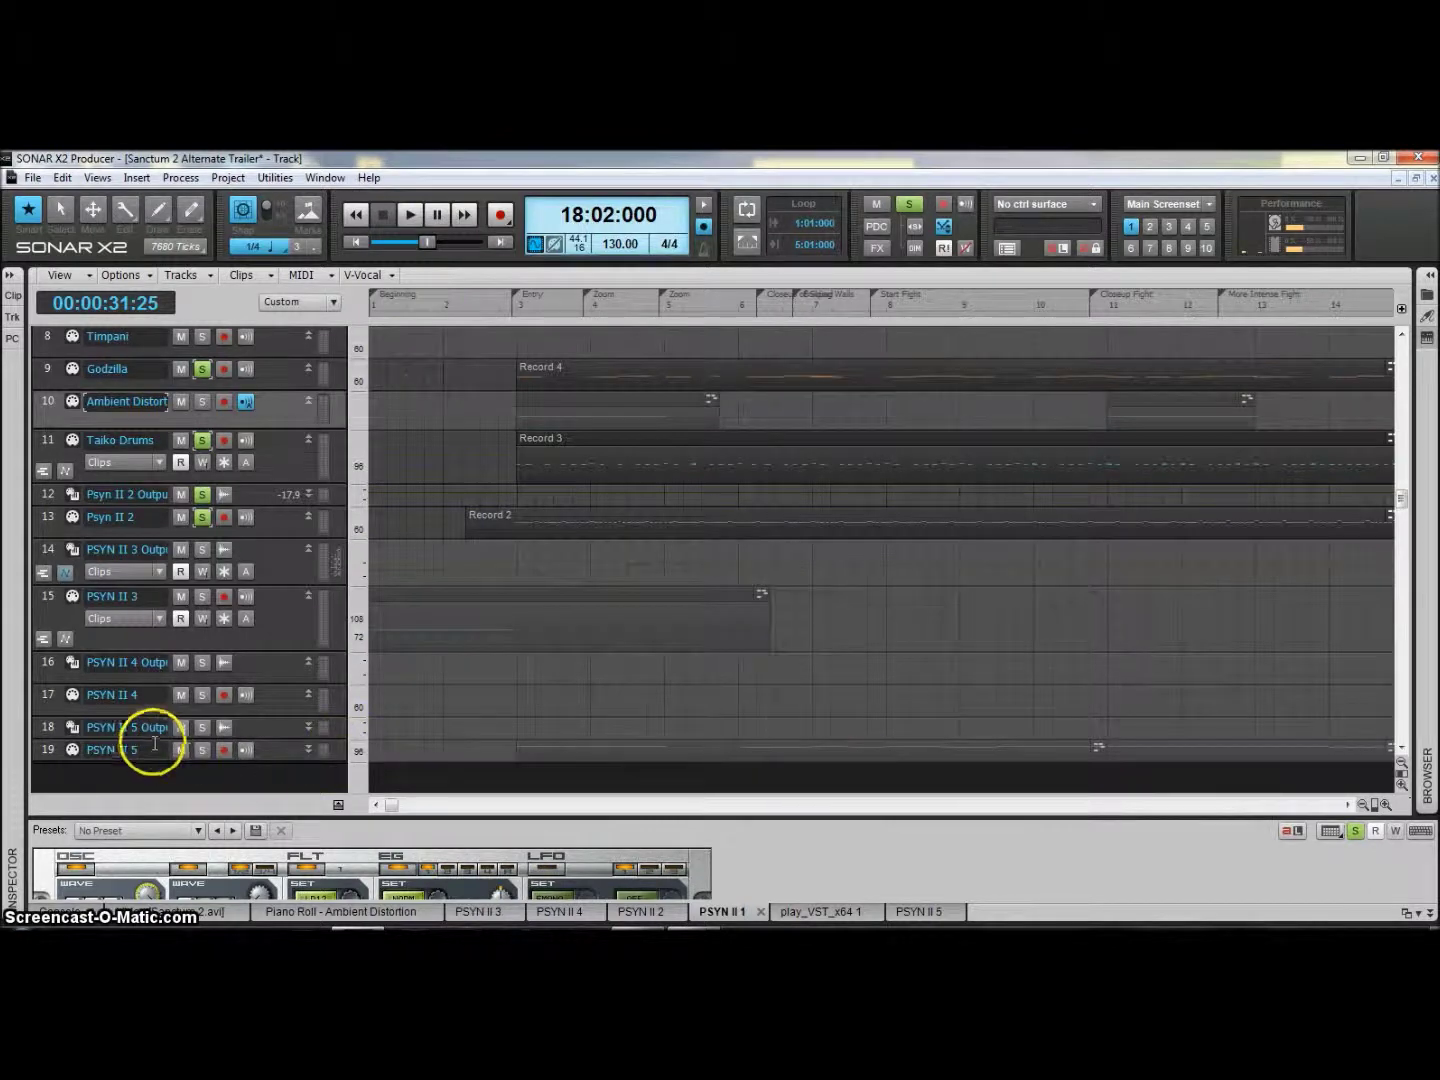
{"action": "left_click", "coordinate": [202, 751]}
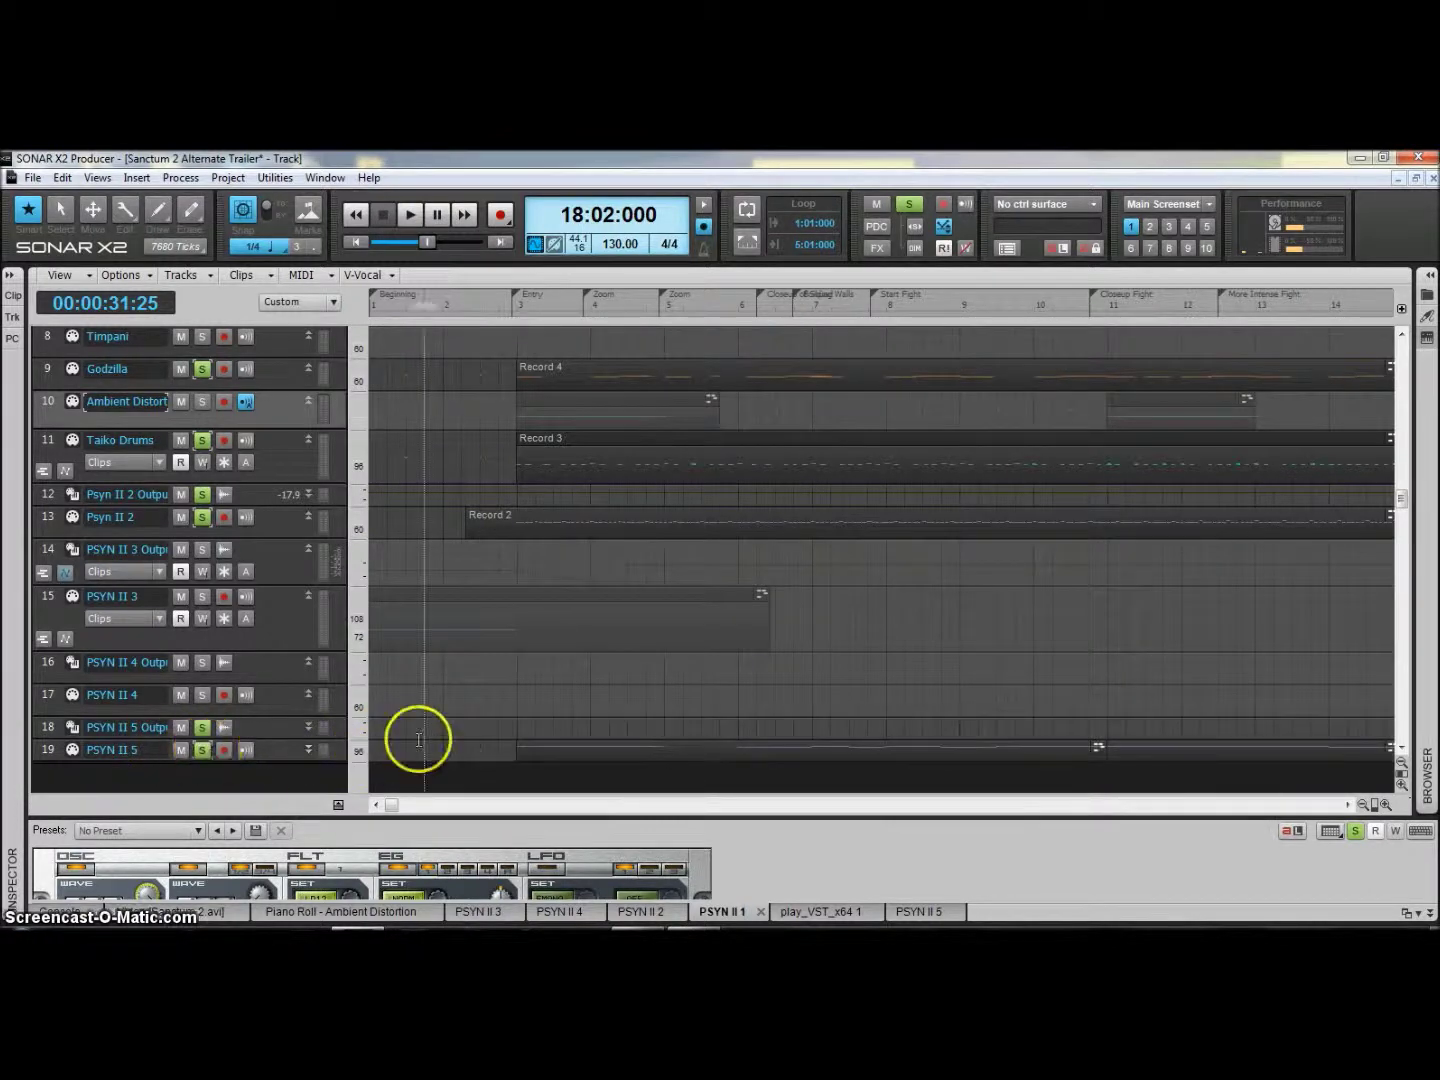
{"action": "left_click", "coordinate": [493, 555]}
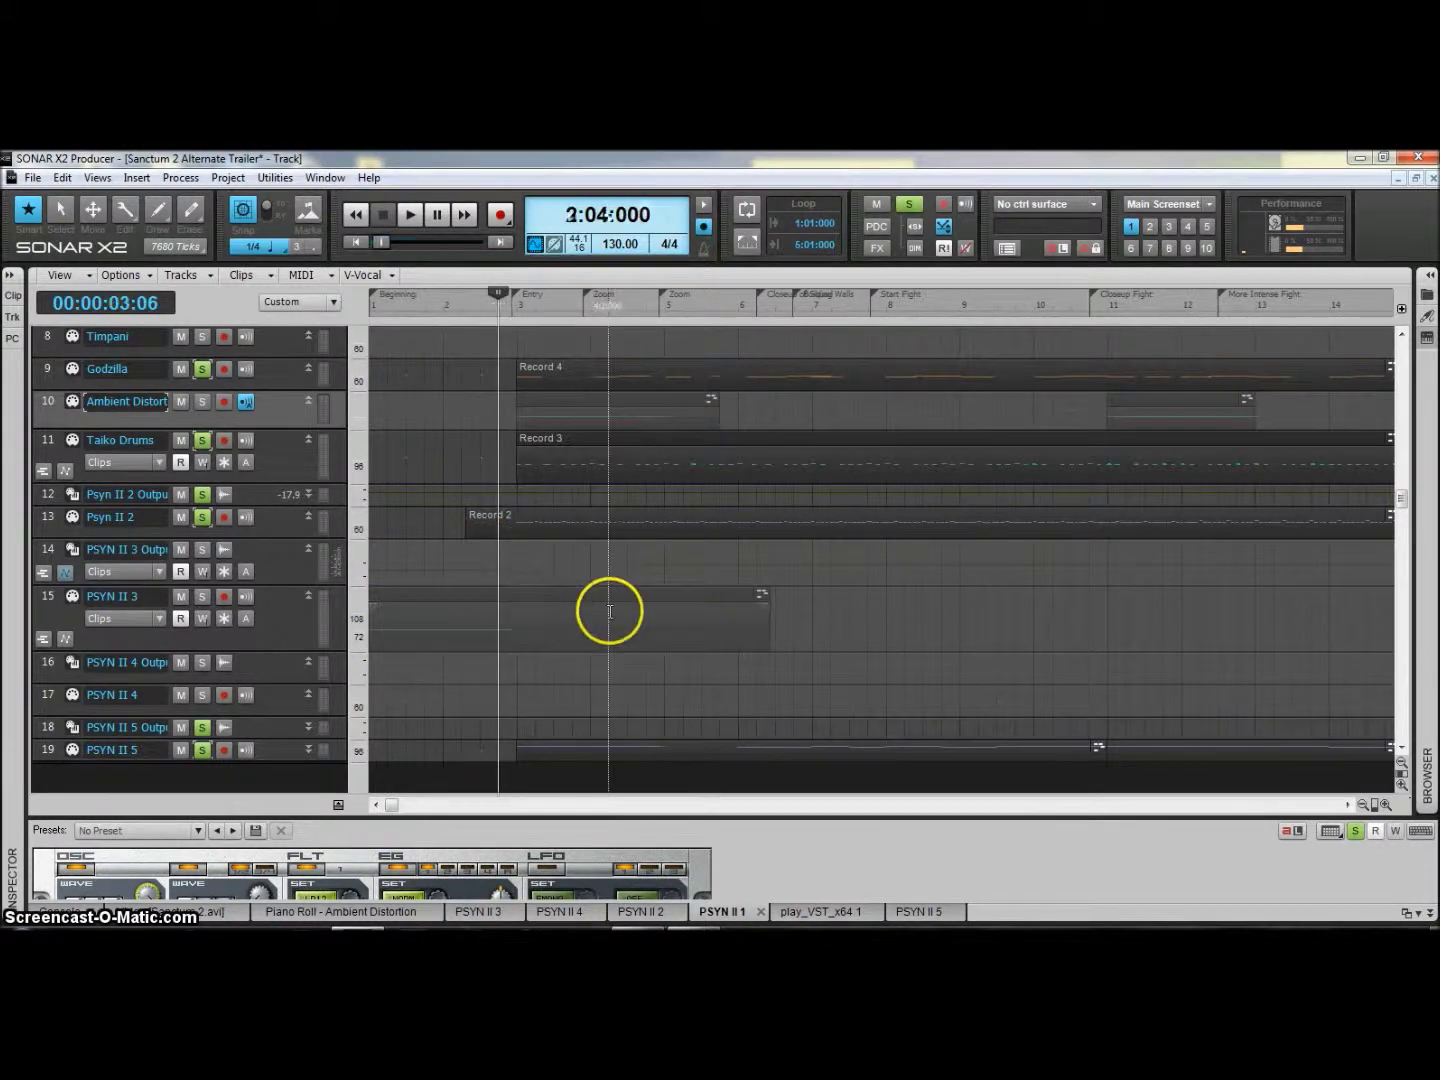
{"action": "key", "text": "space"}
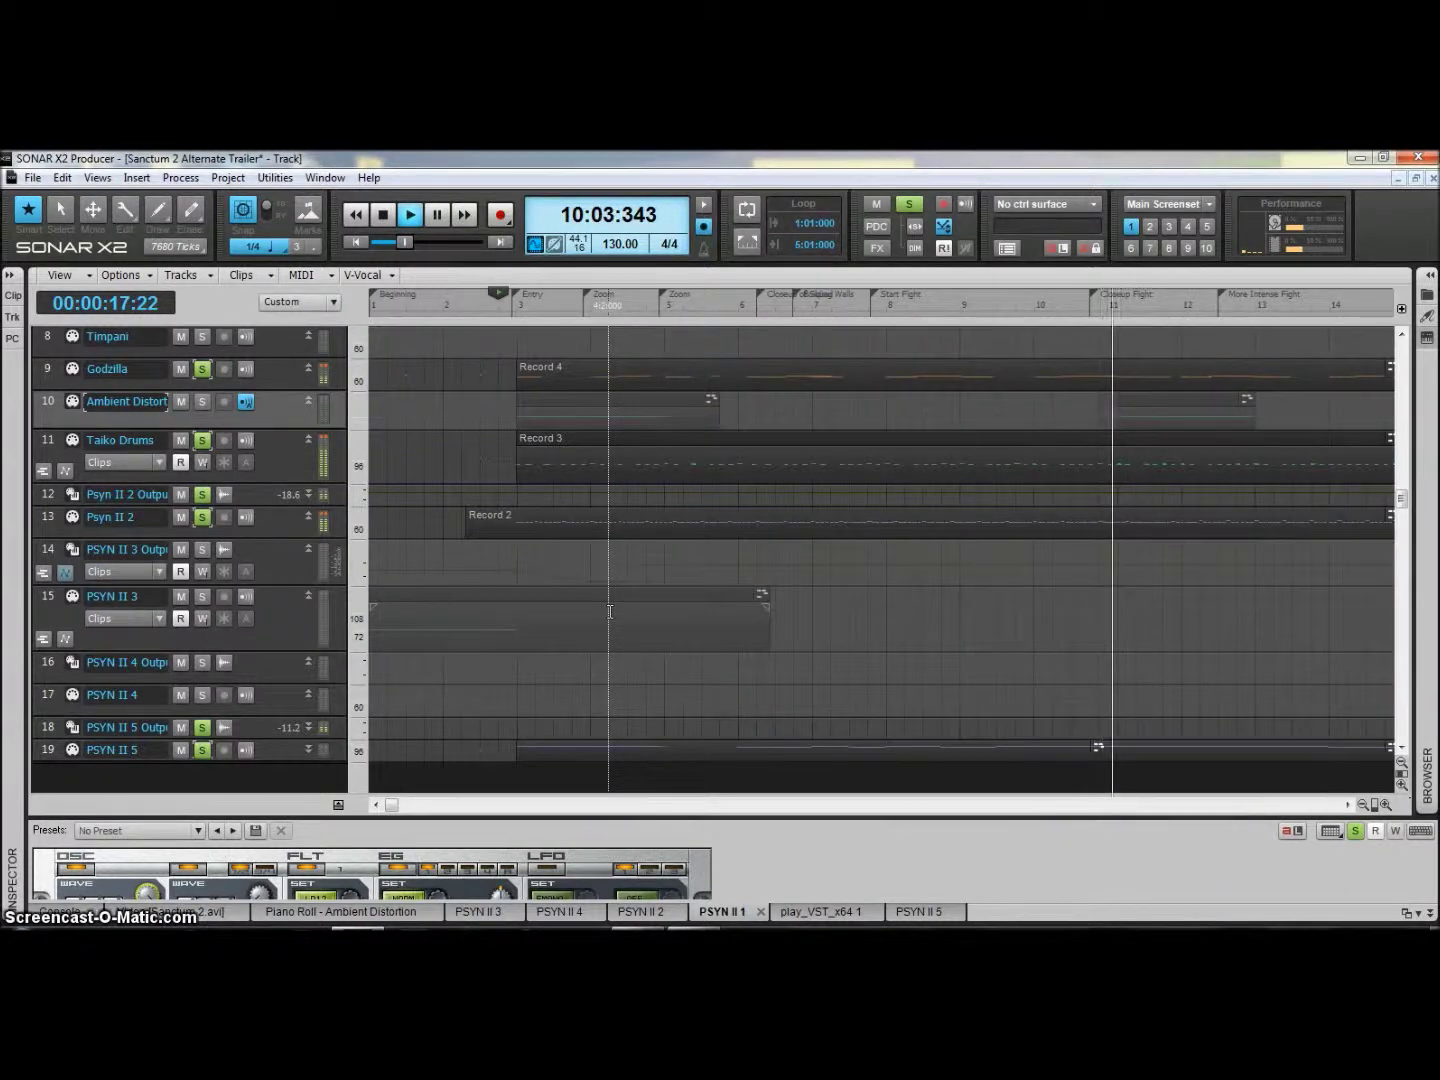
{"action": "key", "text": "space"}
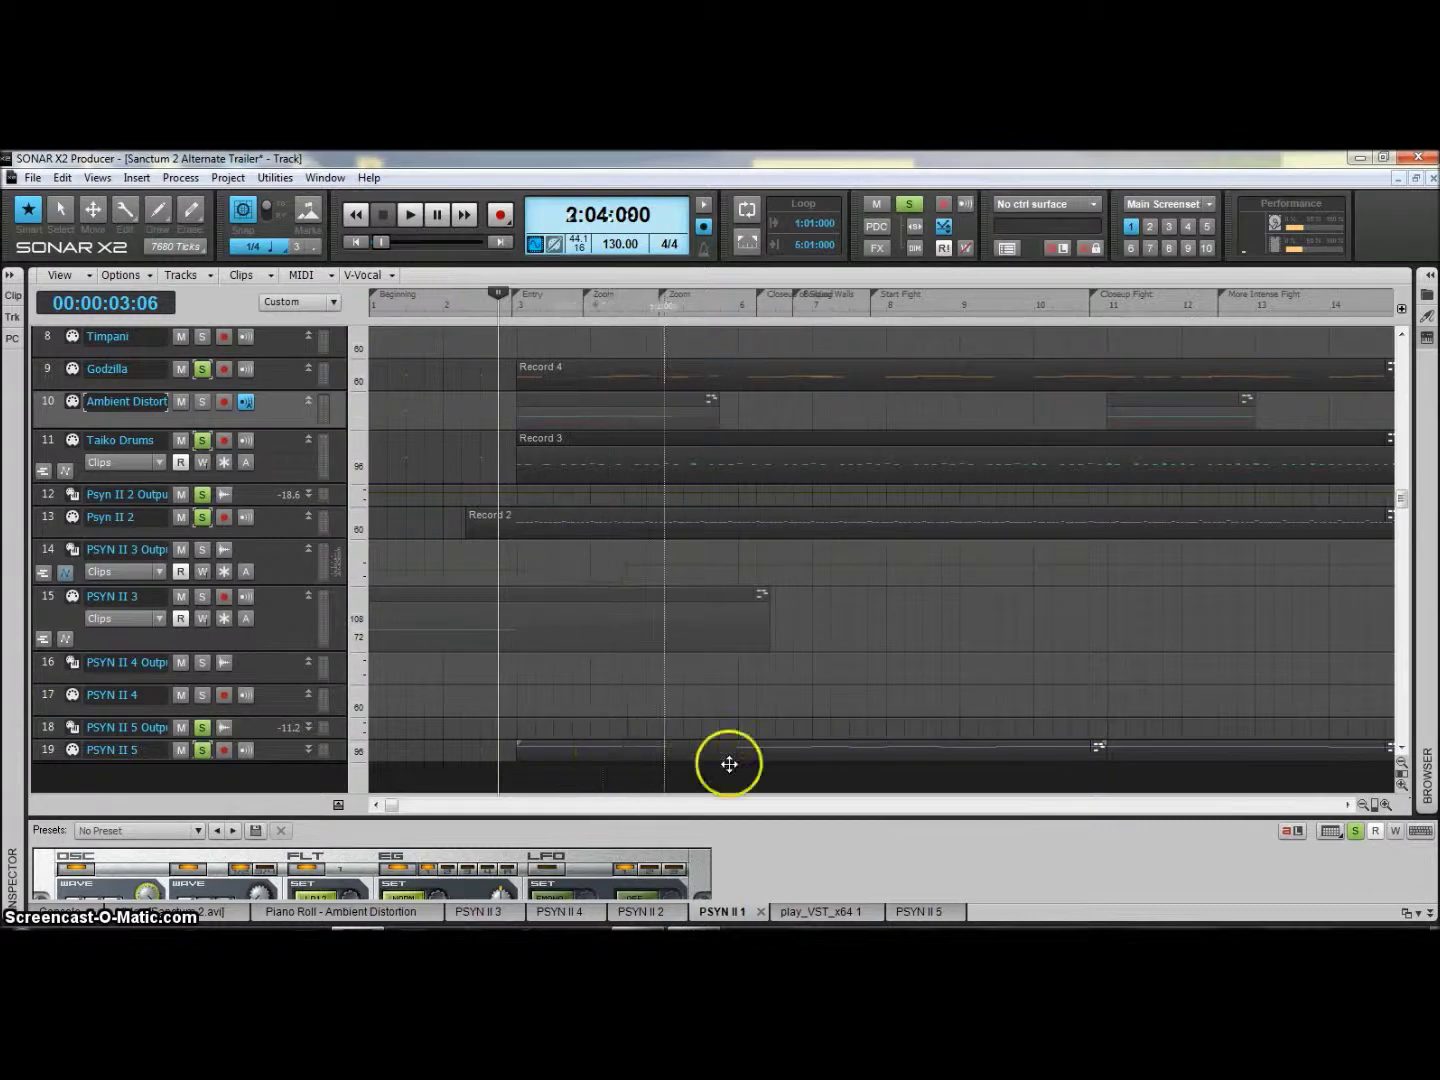
{"action": "left_click_drag", "start_coordinate": [391, 812], "coordinate": [401, 811]}
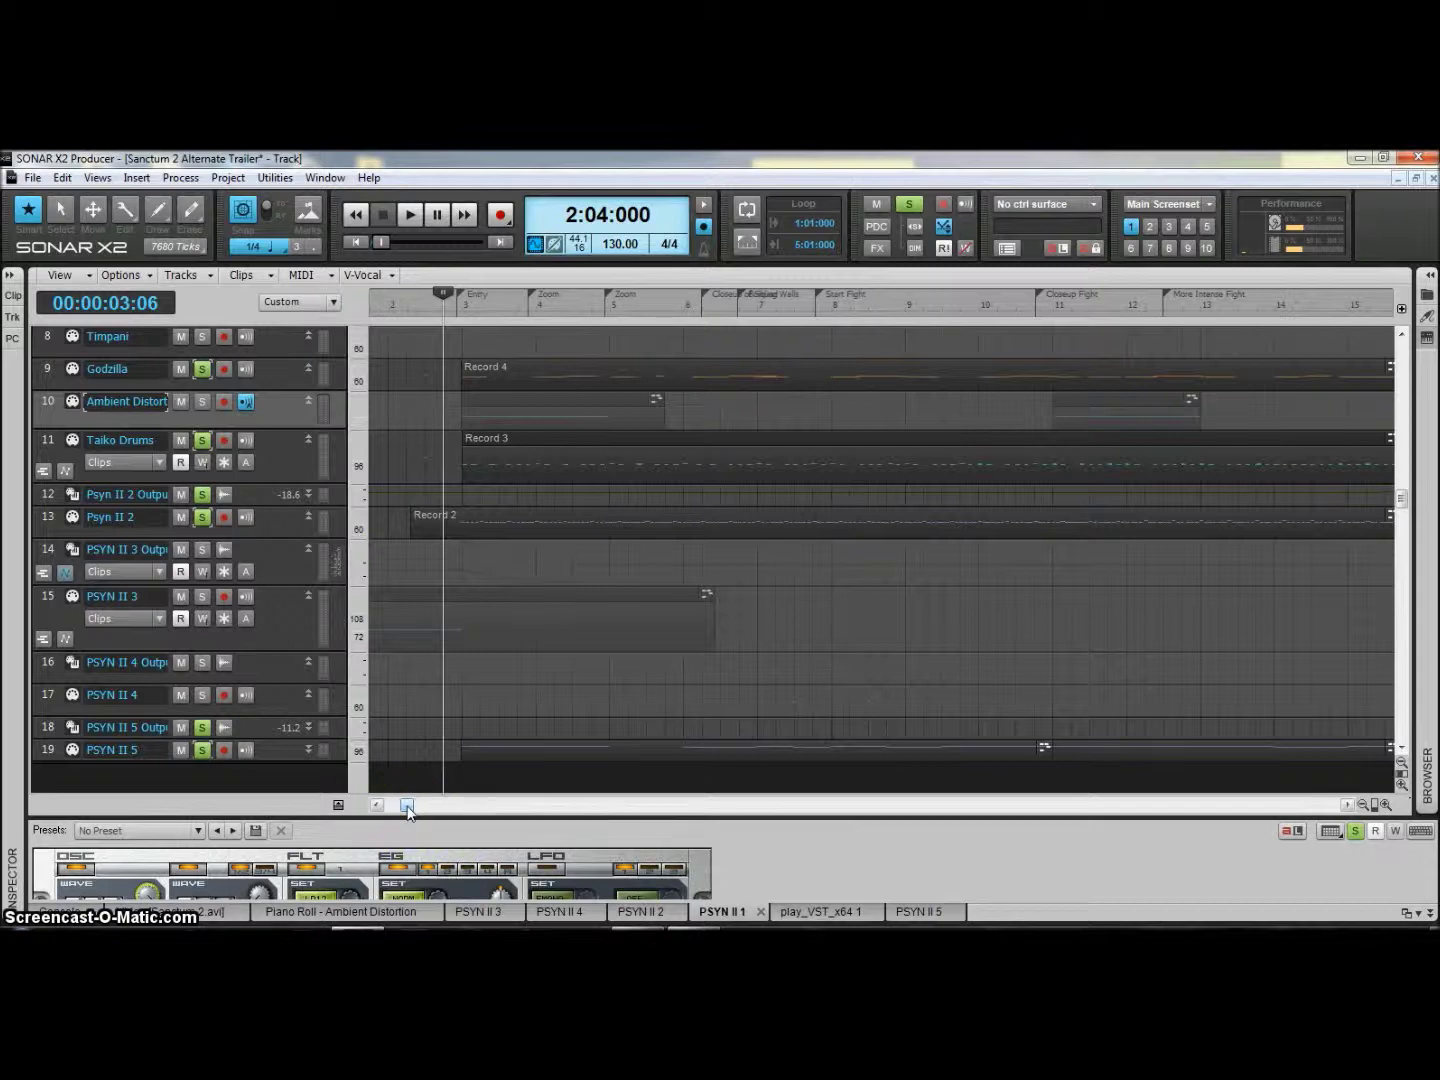
- Move the now time to 29:04:000, just before Foreshadow the End, and bring up the game video
{"action": "left_click_drag", "start_coordinate": [409, 808], "coordinate": [758, 806]}
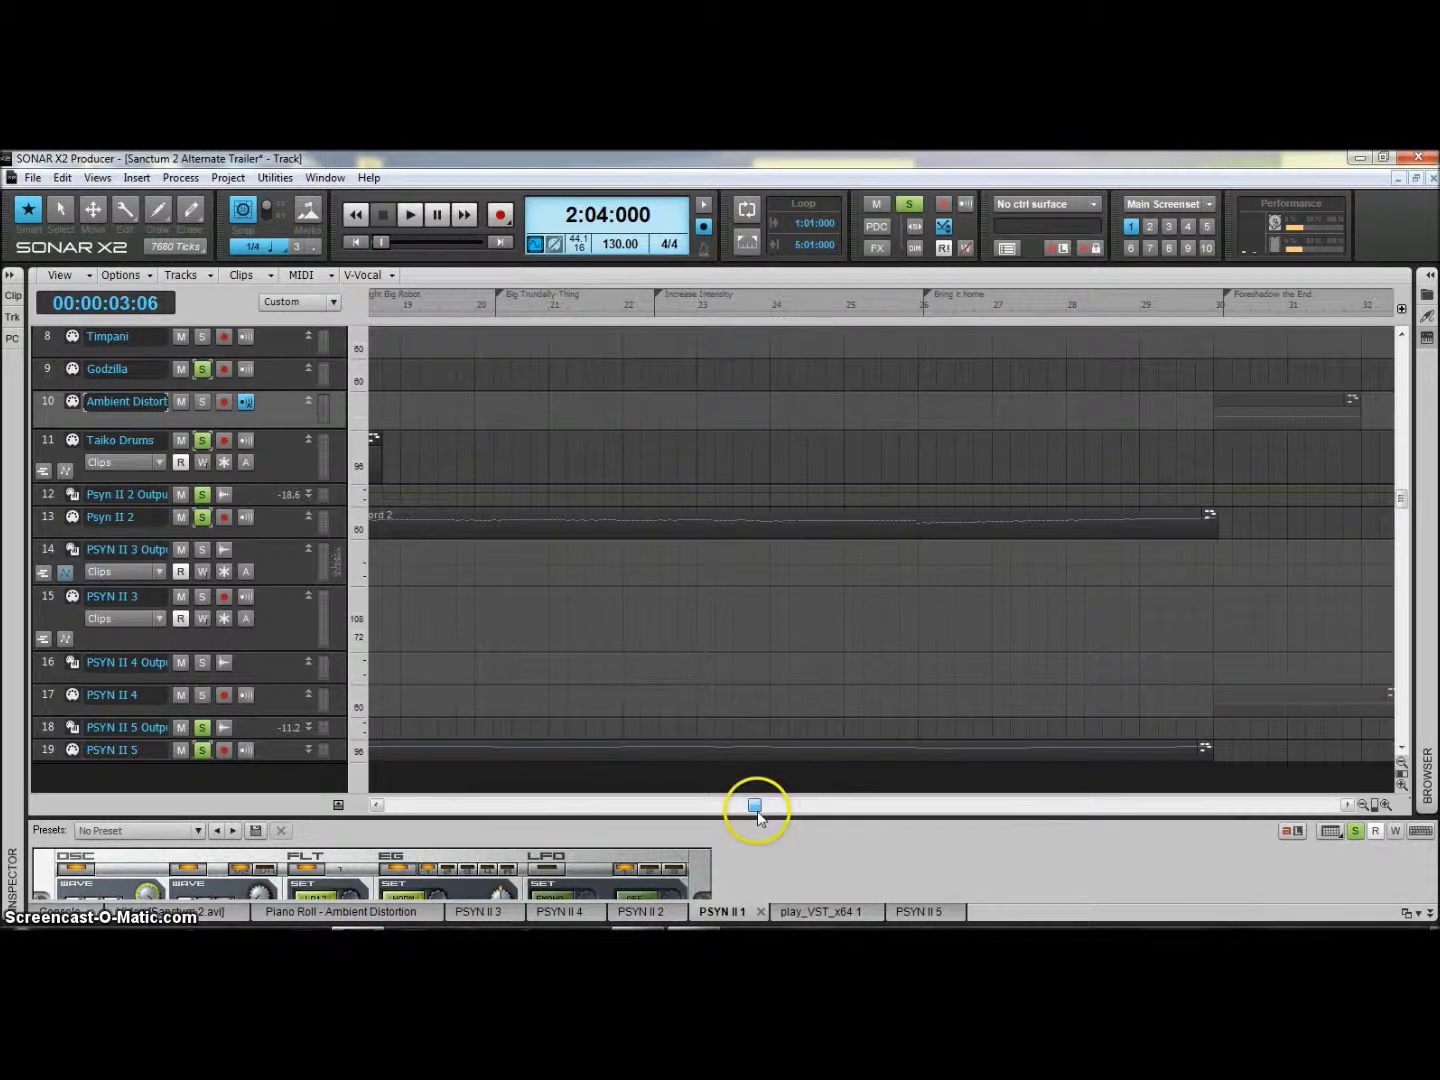
{"action": "left_click_drag", "start_coordinate": [759, 814], "coordinate": [390, 799]}
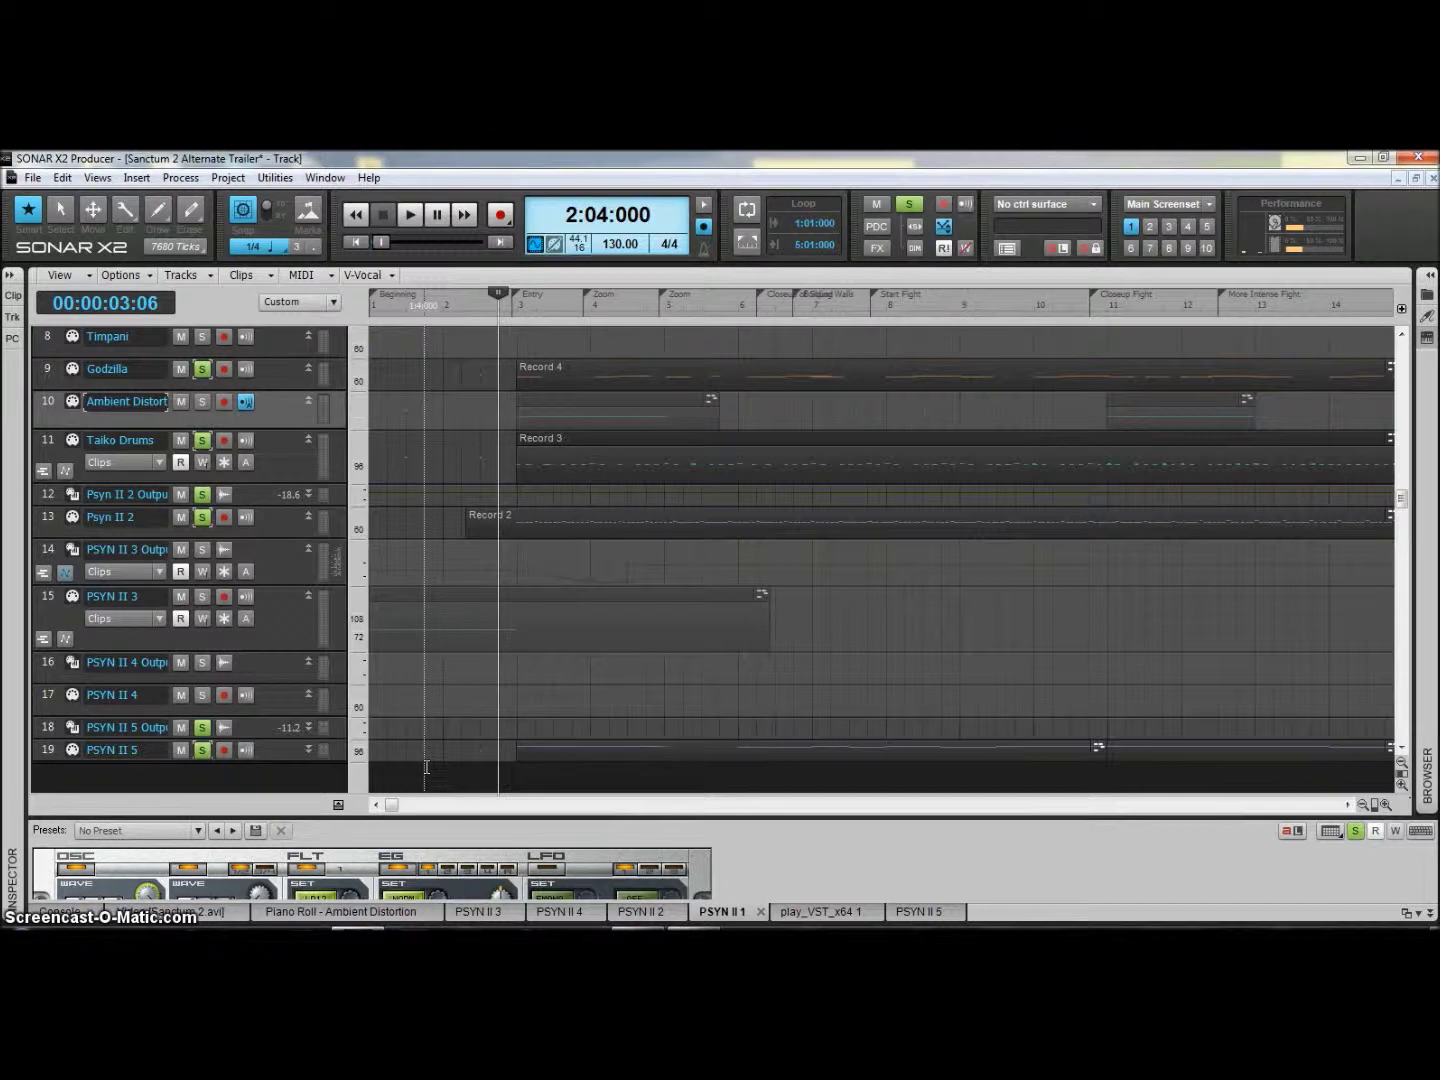
{"action": "mouse_move", "coordinate": [395, 805]}
{"action": "left_mouse_down"}
{"action": "mouse_move", "coordinate": [420, 804]}
{"action": "mouse_move", "coordinate": [395, 805]}
{"action": "left_mouse_up"}
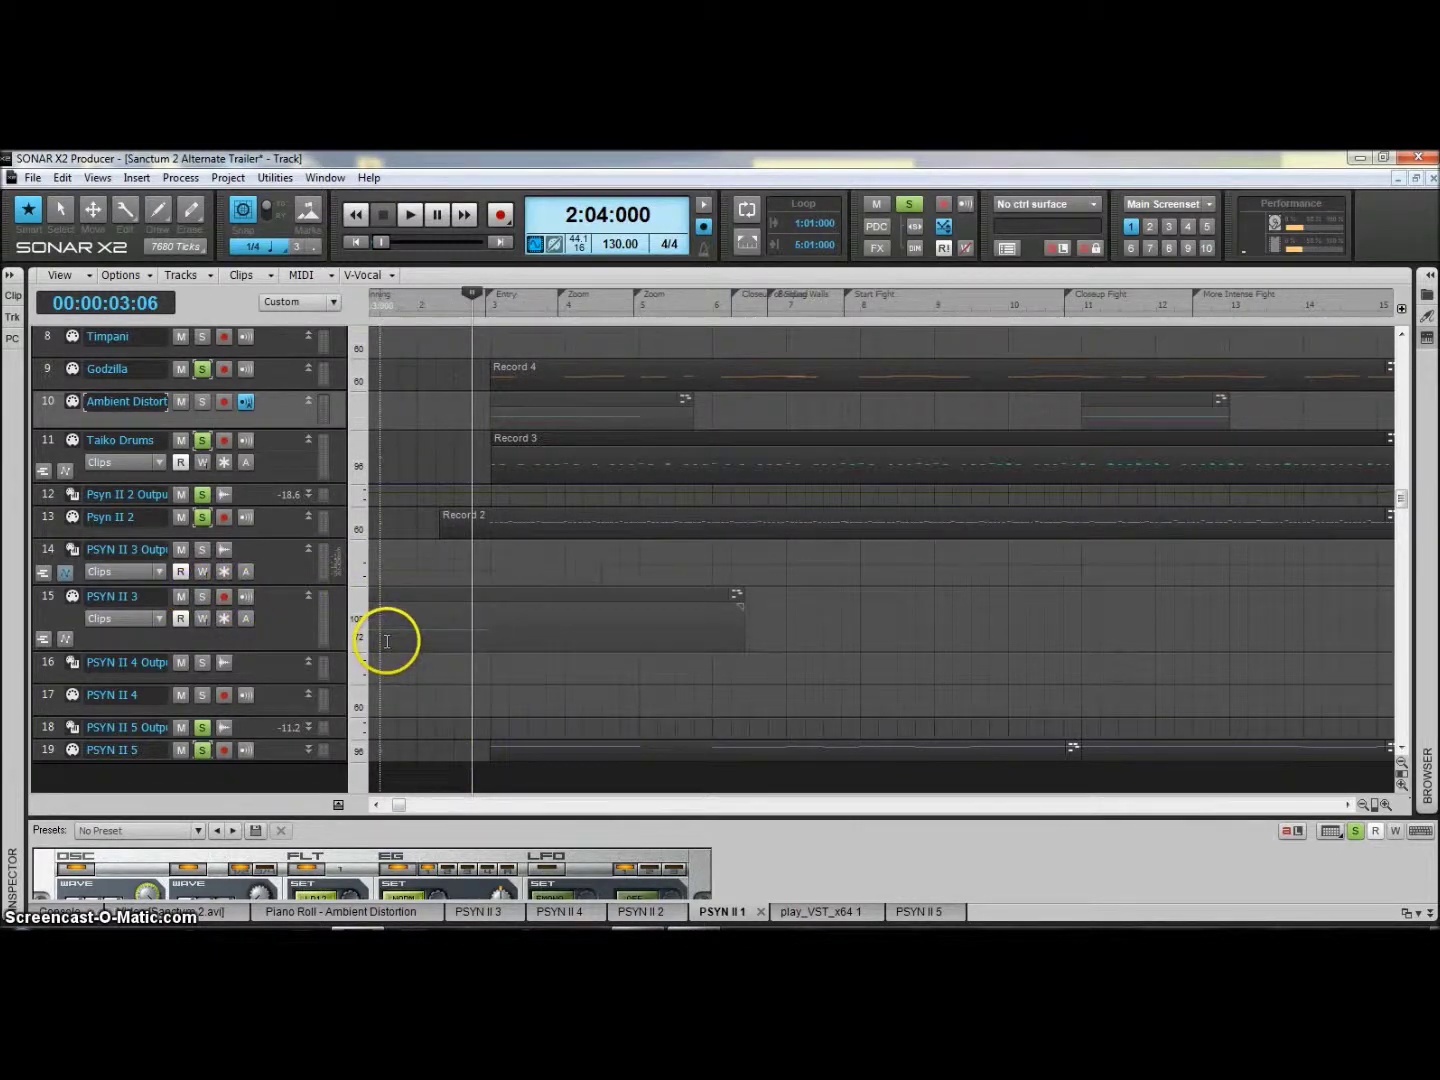
{"action": "left_click_drag", "start_coordinate": [400, 806], "coordinate": [903, 841]}
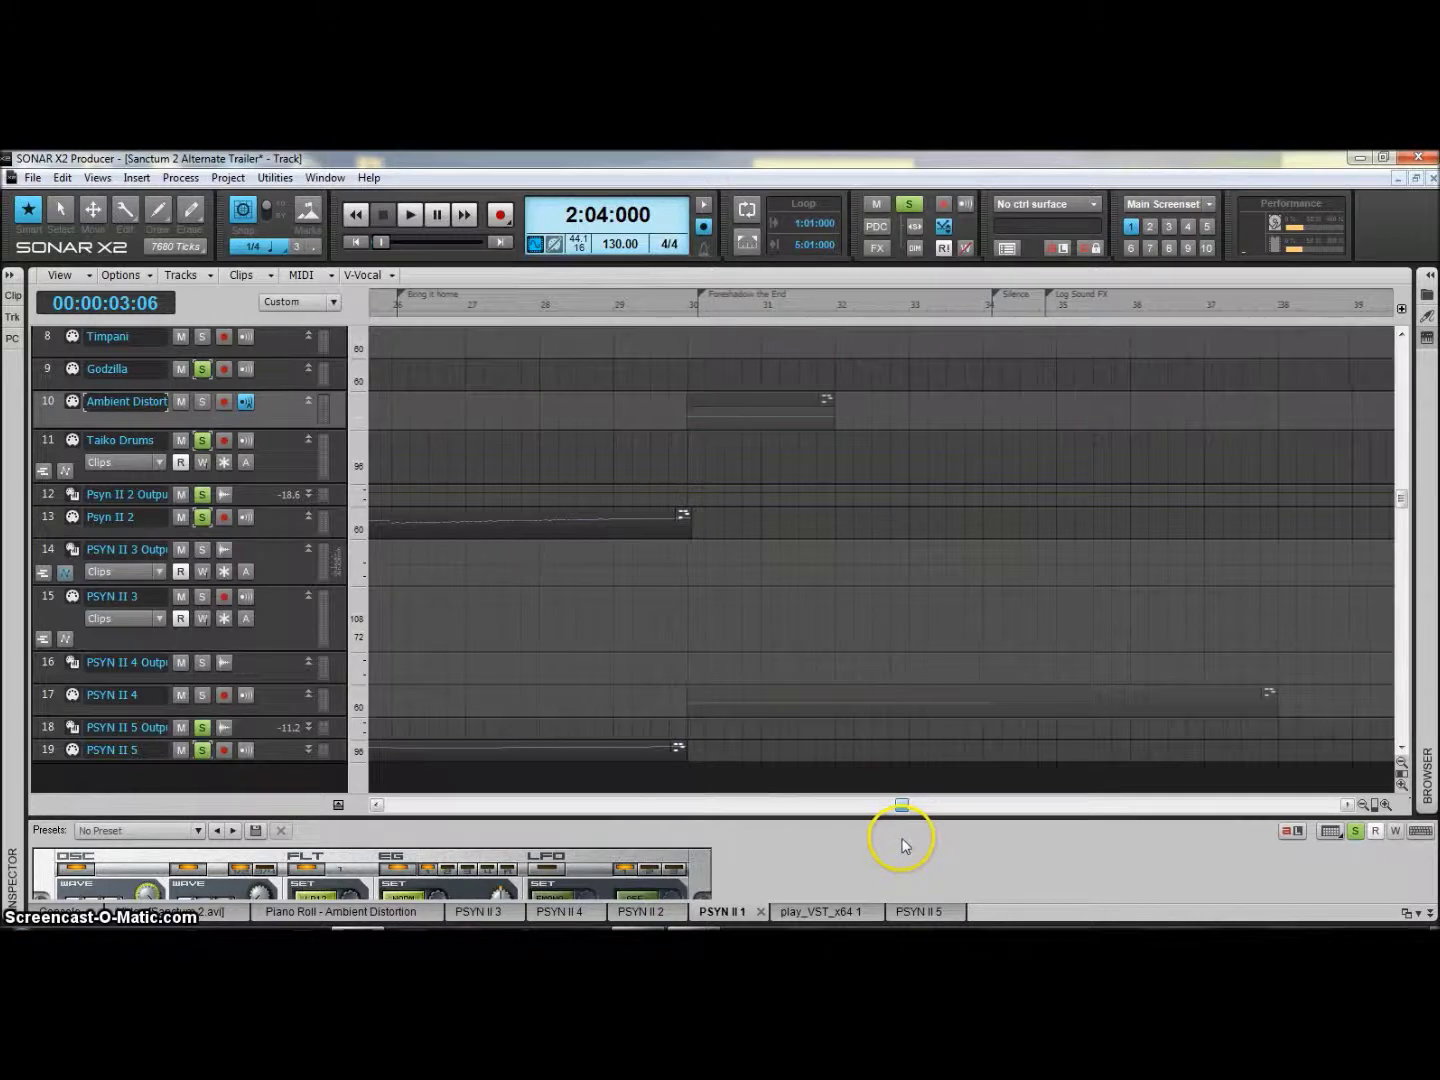
{"action": "left_click", "coordinate": [668, 658]}
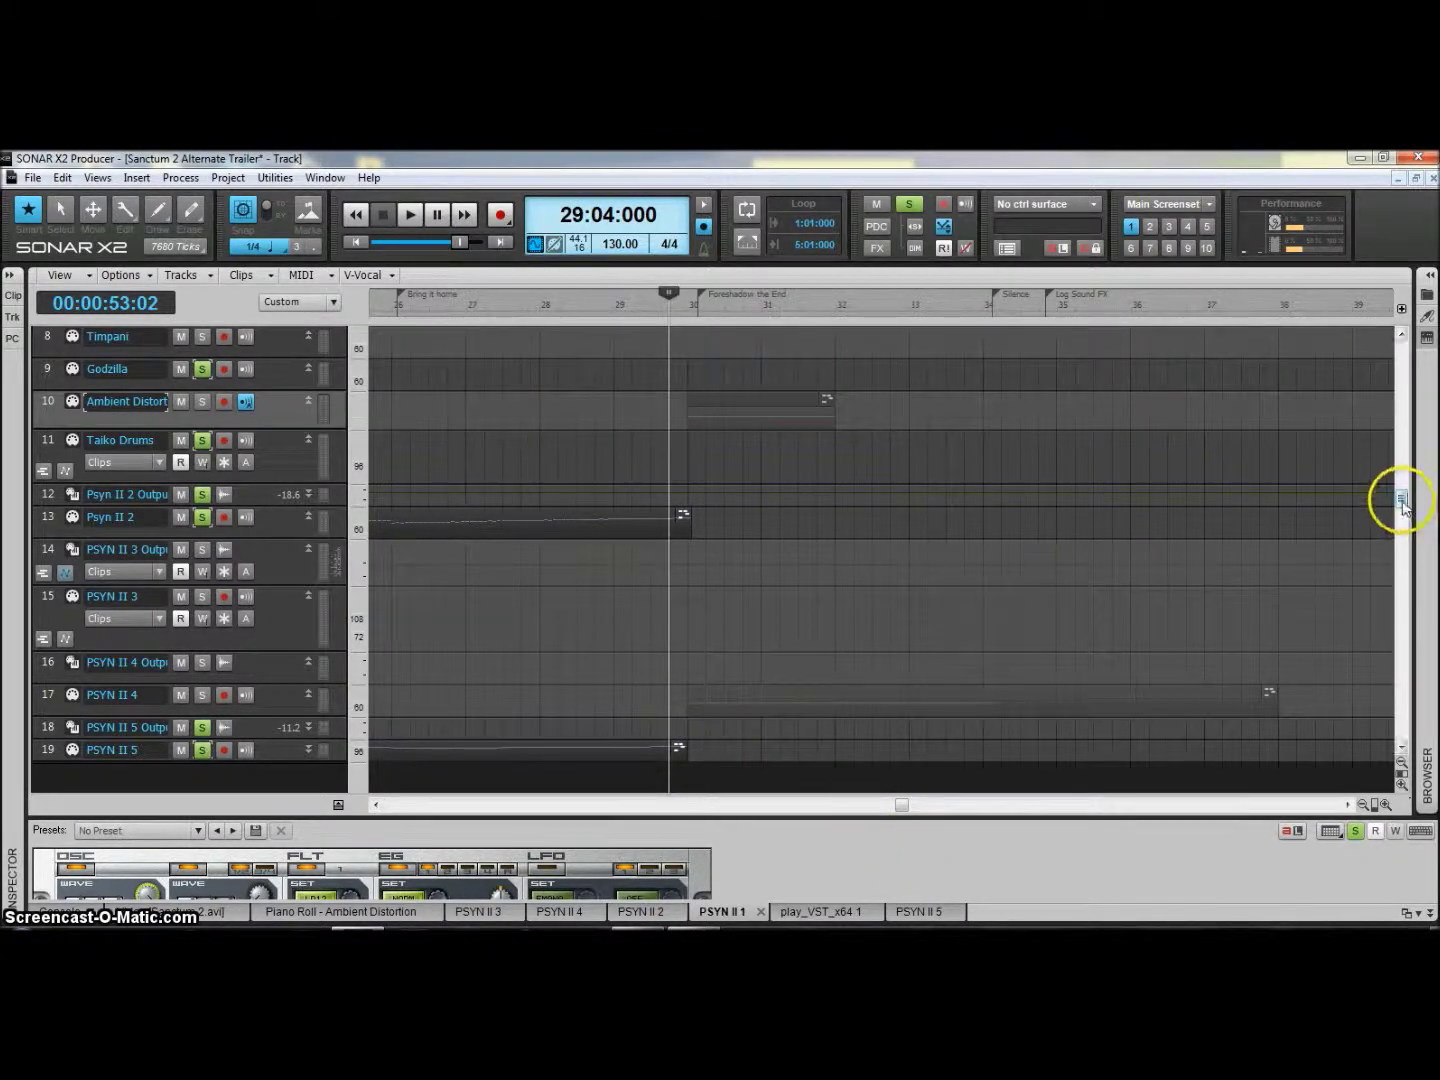
{"action": "left_click_drag", "start_coordinate": [1401, 503], "coordinate": [1400, 477]}
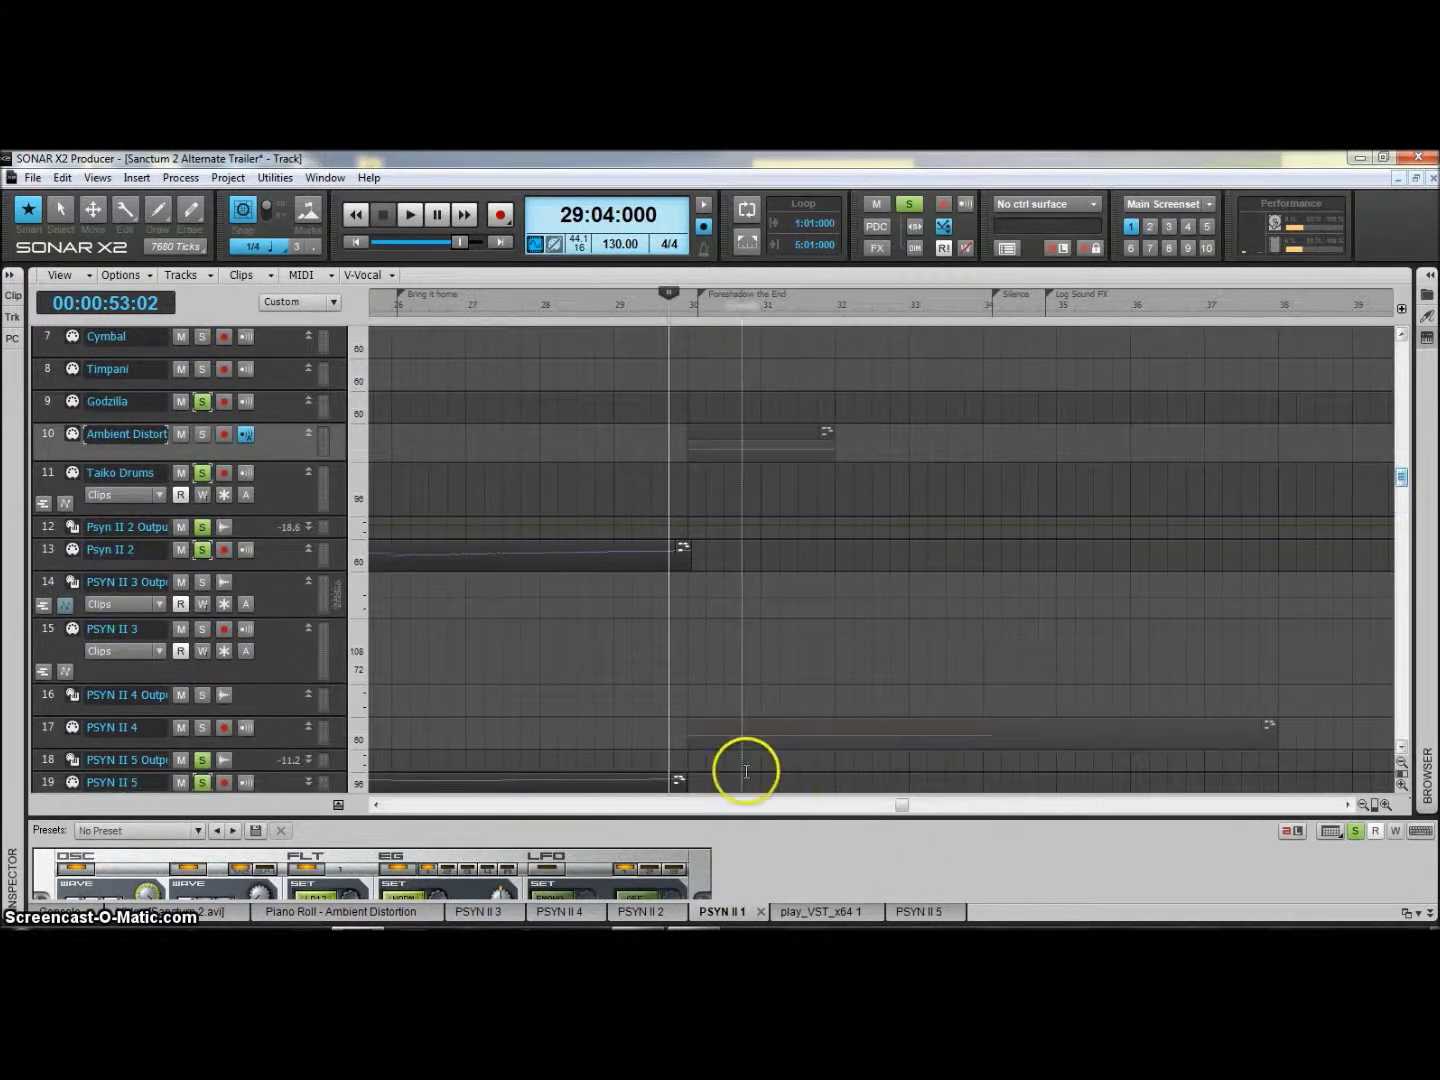
{"action": "left_click", "coordinate": [139, 913]}
{"action": "left_click", "coordinate": [418, 833]}
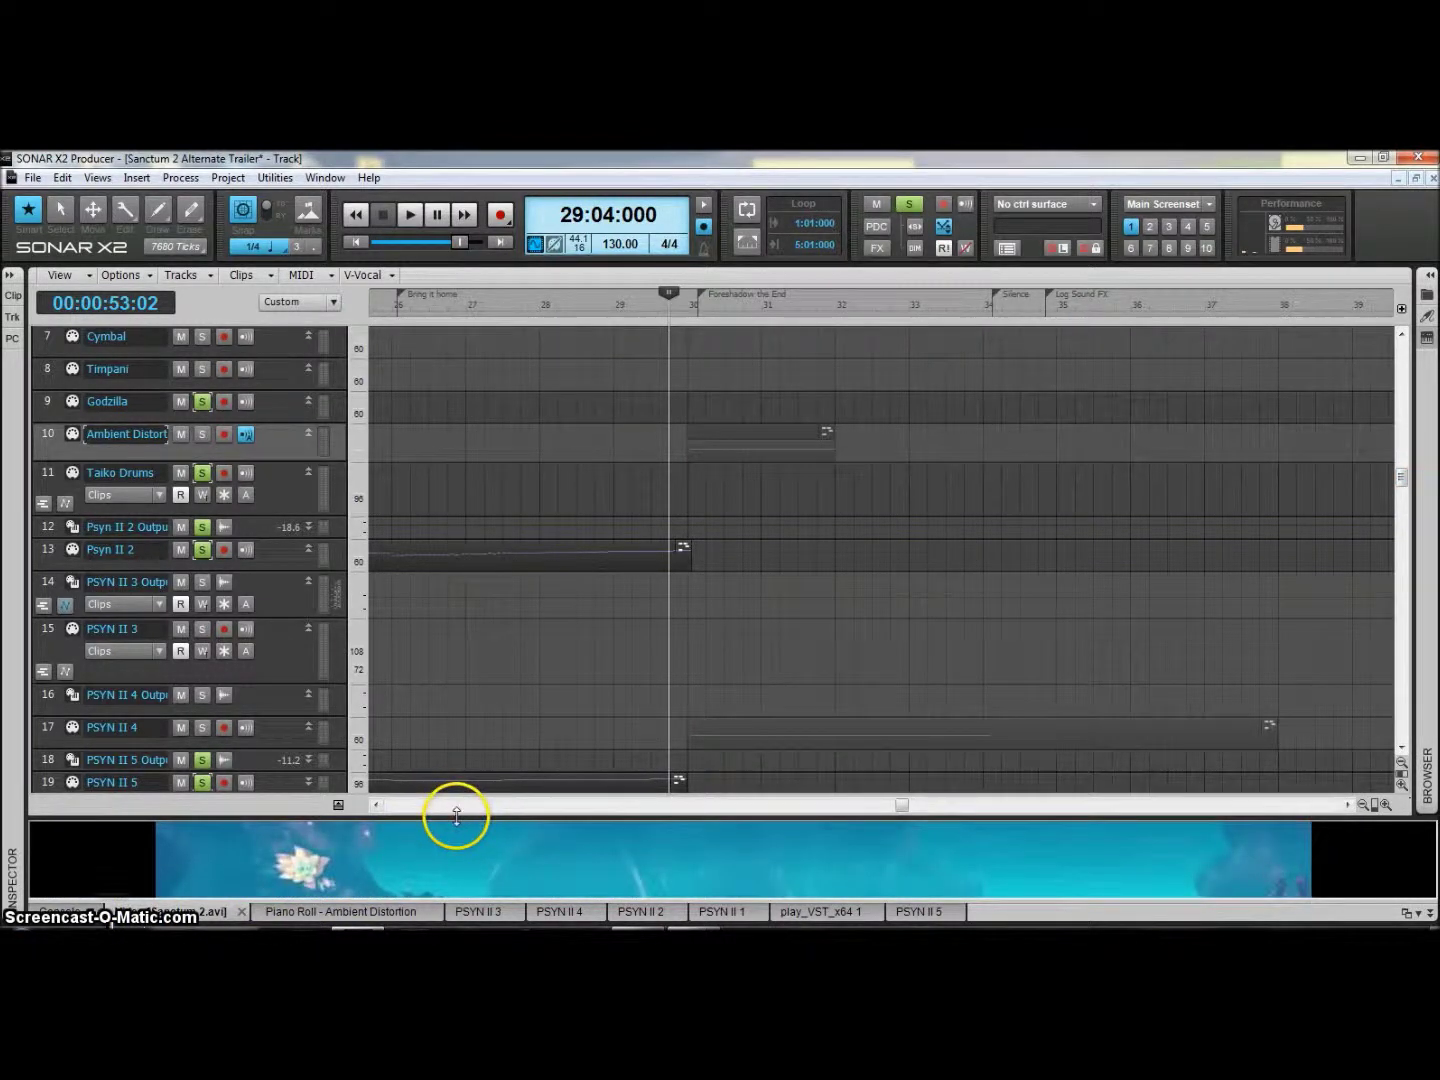
- Enlarge the Sanctum 2.avi video pane, preview from 29:04:000 into bar 32, then shrink it back
{"action": "left_click_drag", "start_coordinate": [456, 814], "coordinate": [492, 341]}
{"action": "key", "text": "space"}
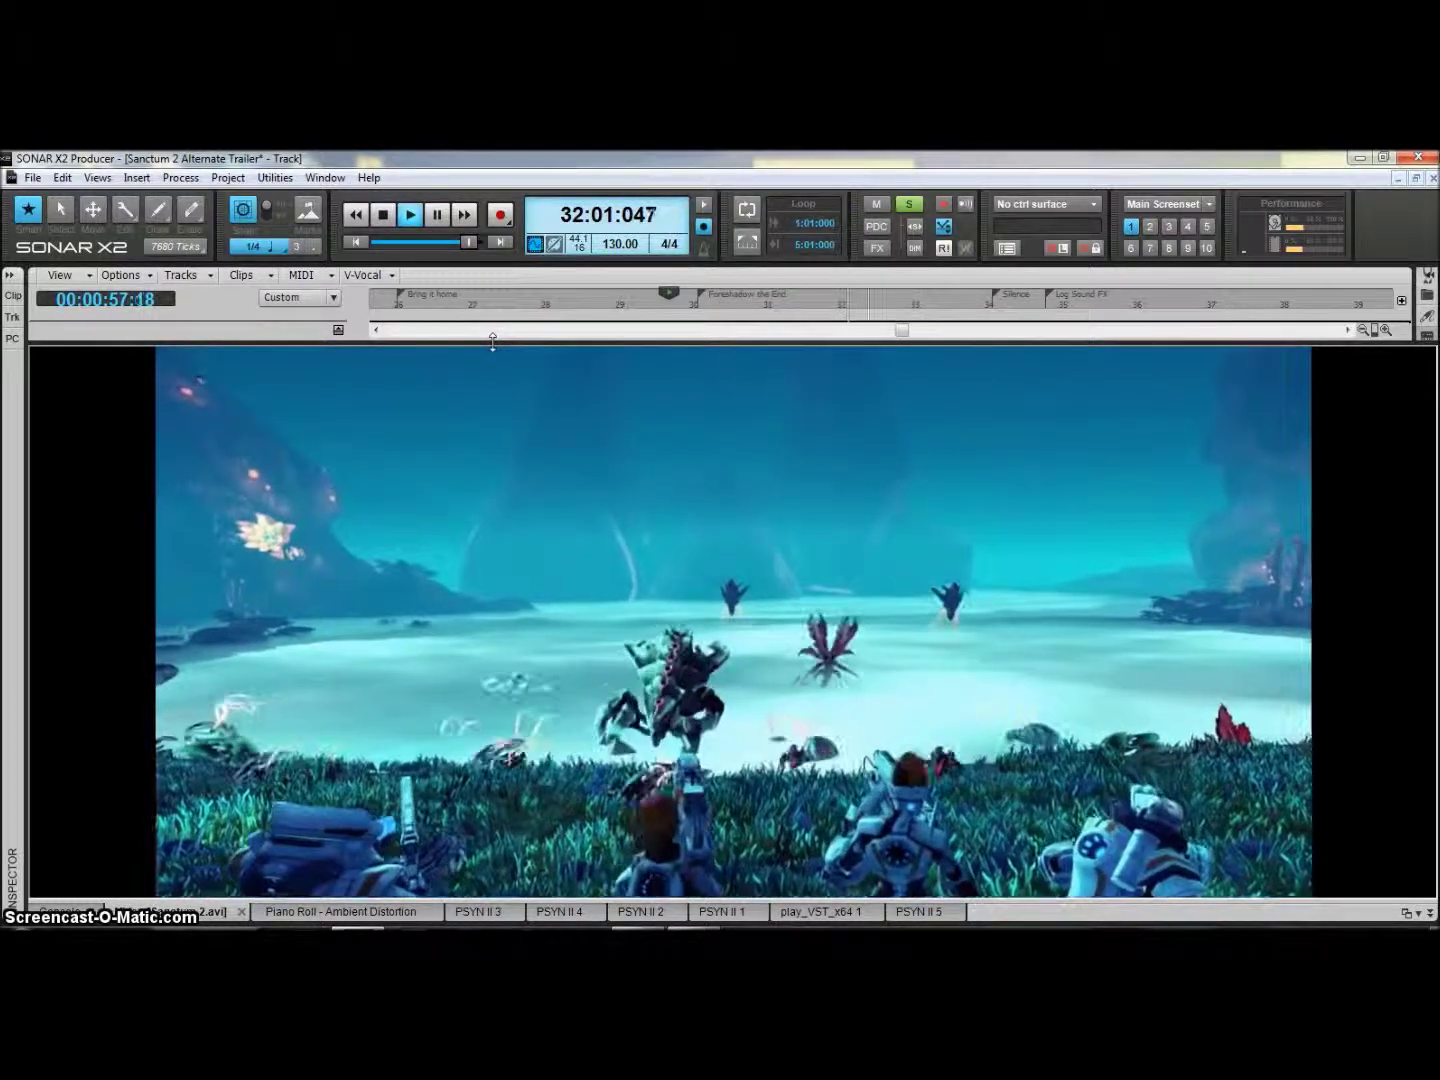
{"action": "key", "text": "space"}
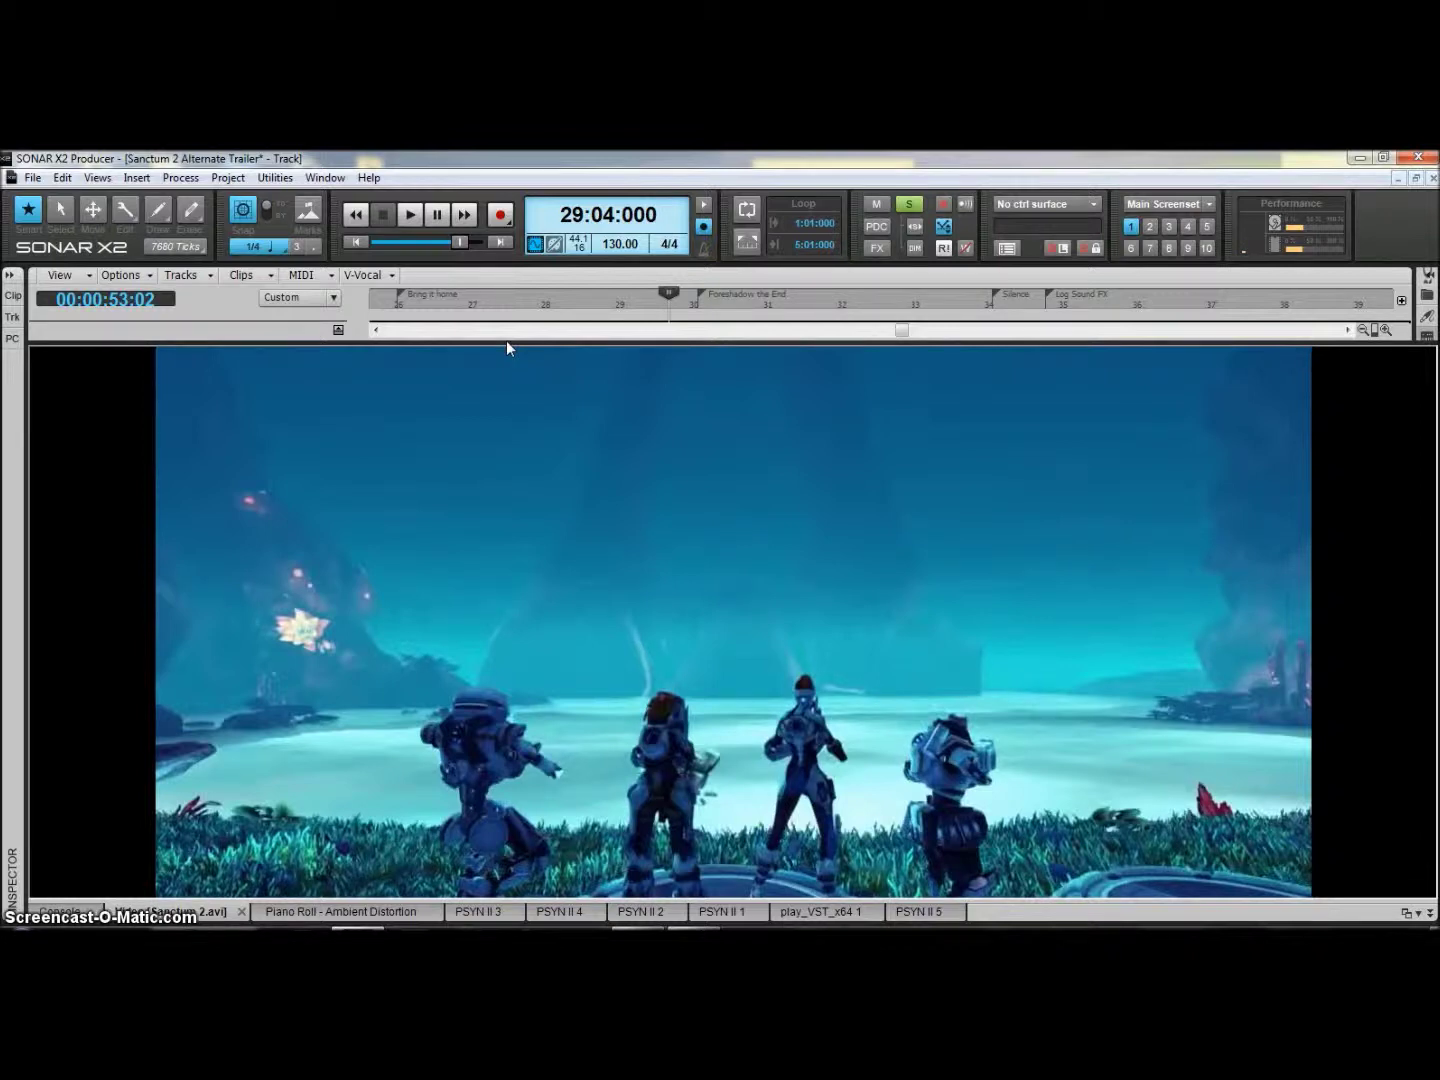
{"action": "left_click_drag", "start_coordinate": [507, 344], "coordinate": [481, 825]}
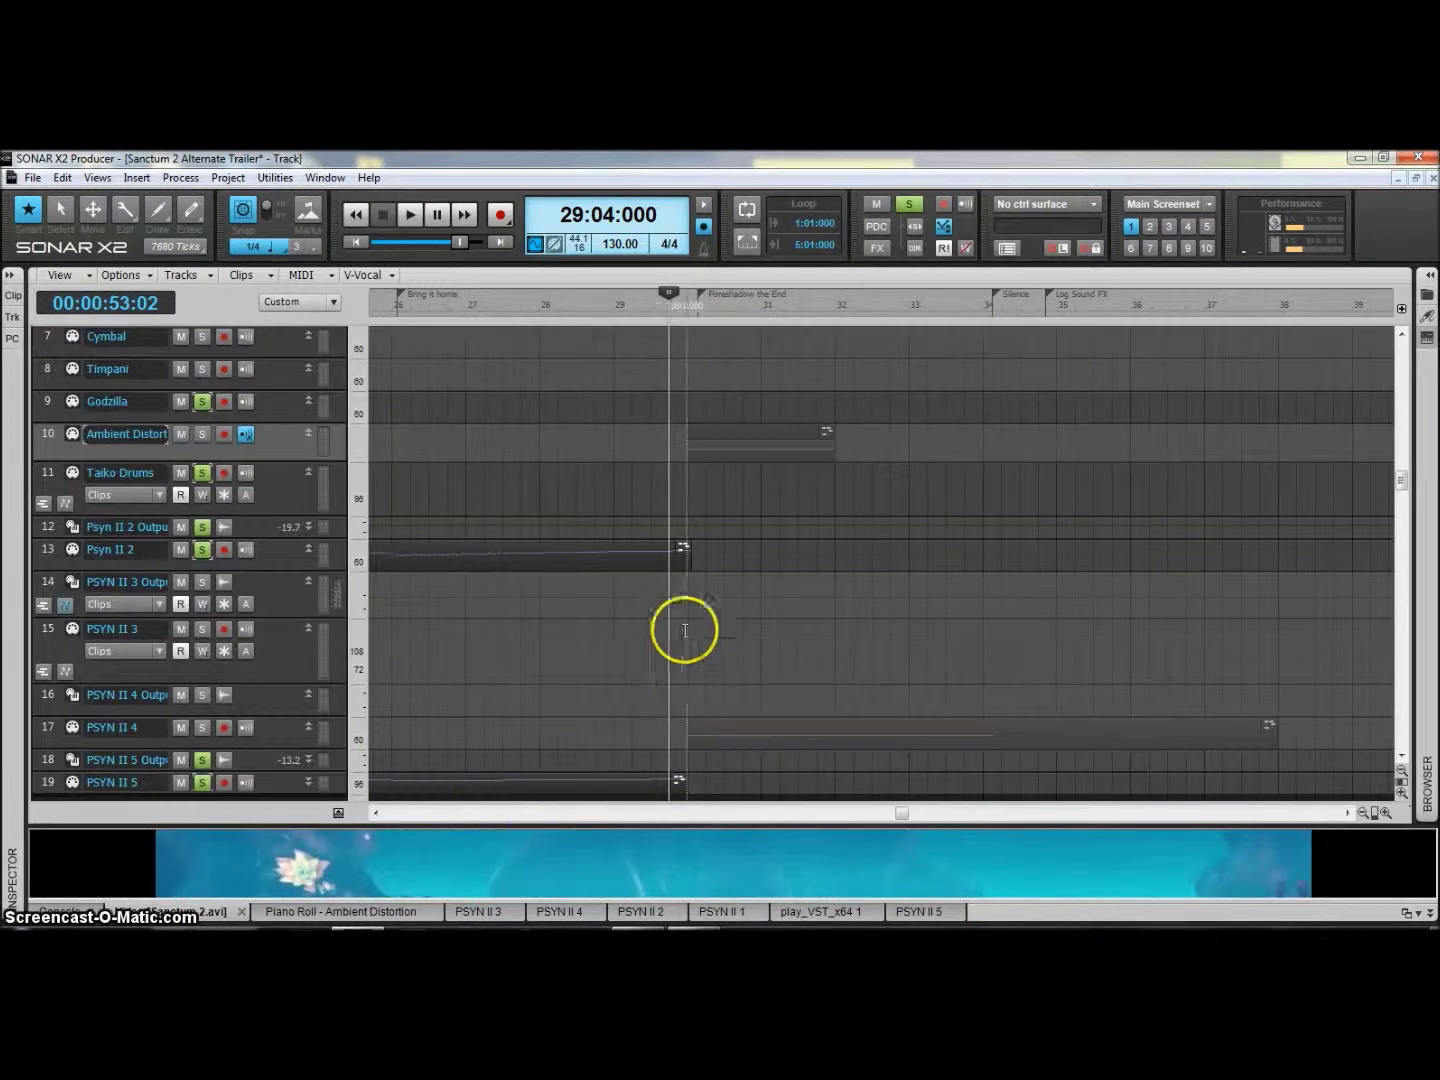
- Solo the PSYN II 4 track and audition it against the video from bar 29
{"action": "left_click", "coordinate": [202, 728]}
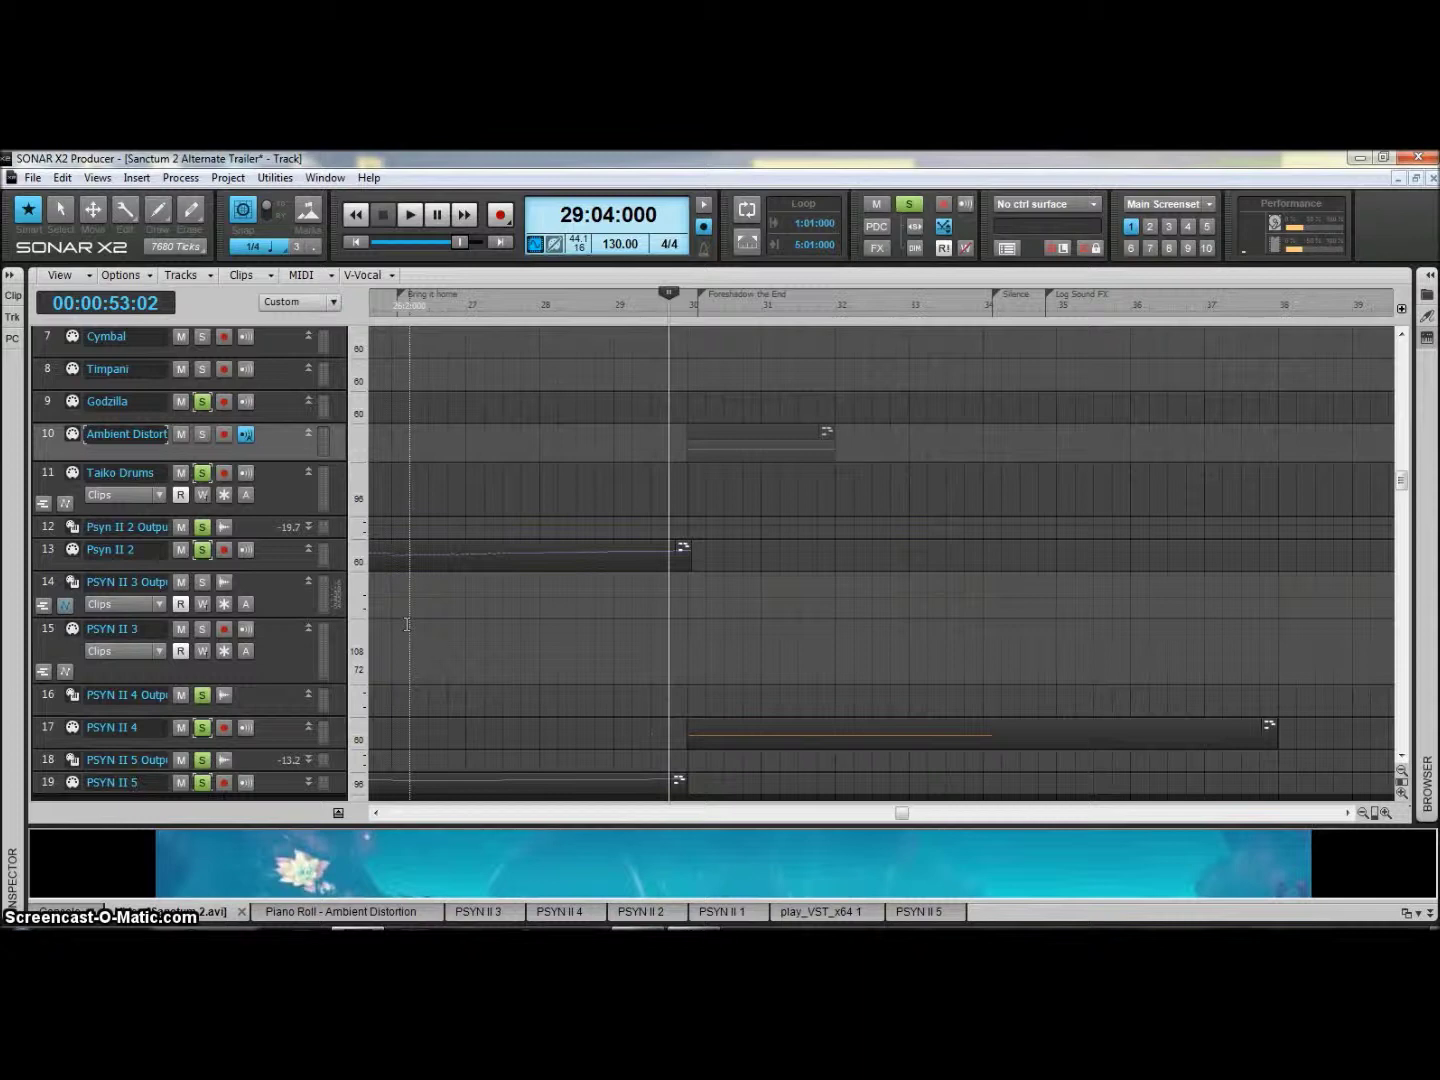
{"action": "key", "text": "space"}
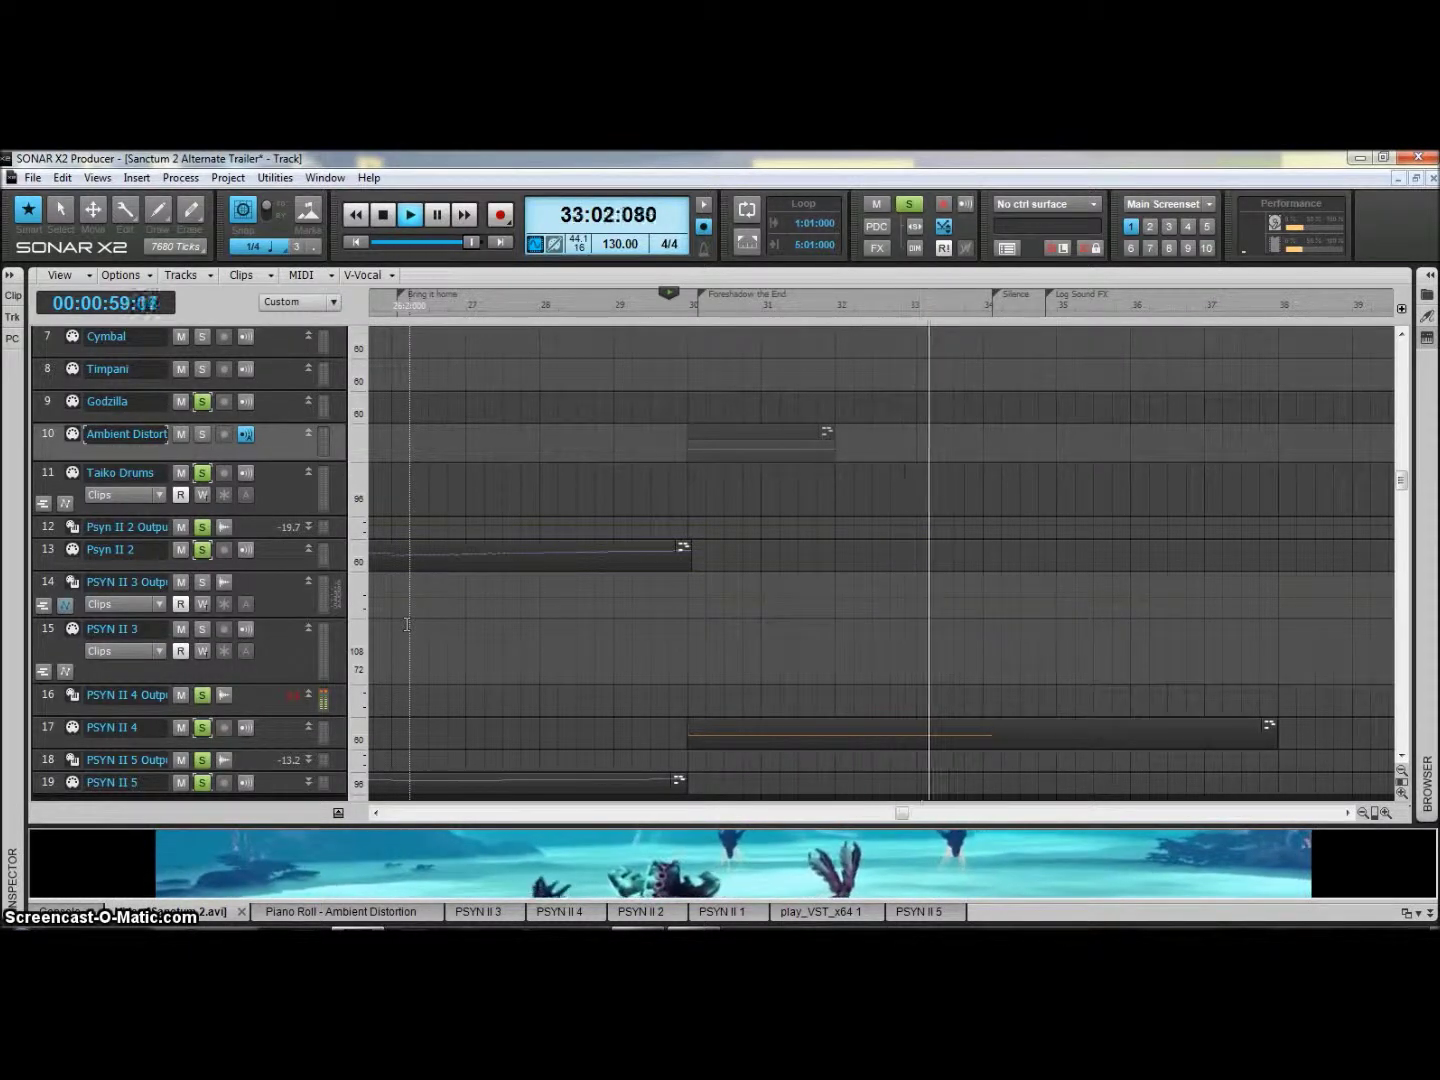
{"action": "key", "text": "space"}
{"action": "left_click", "coordinate": [1297, 451]}
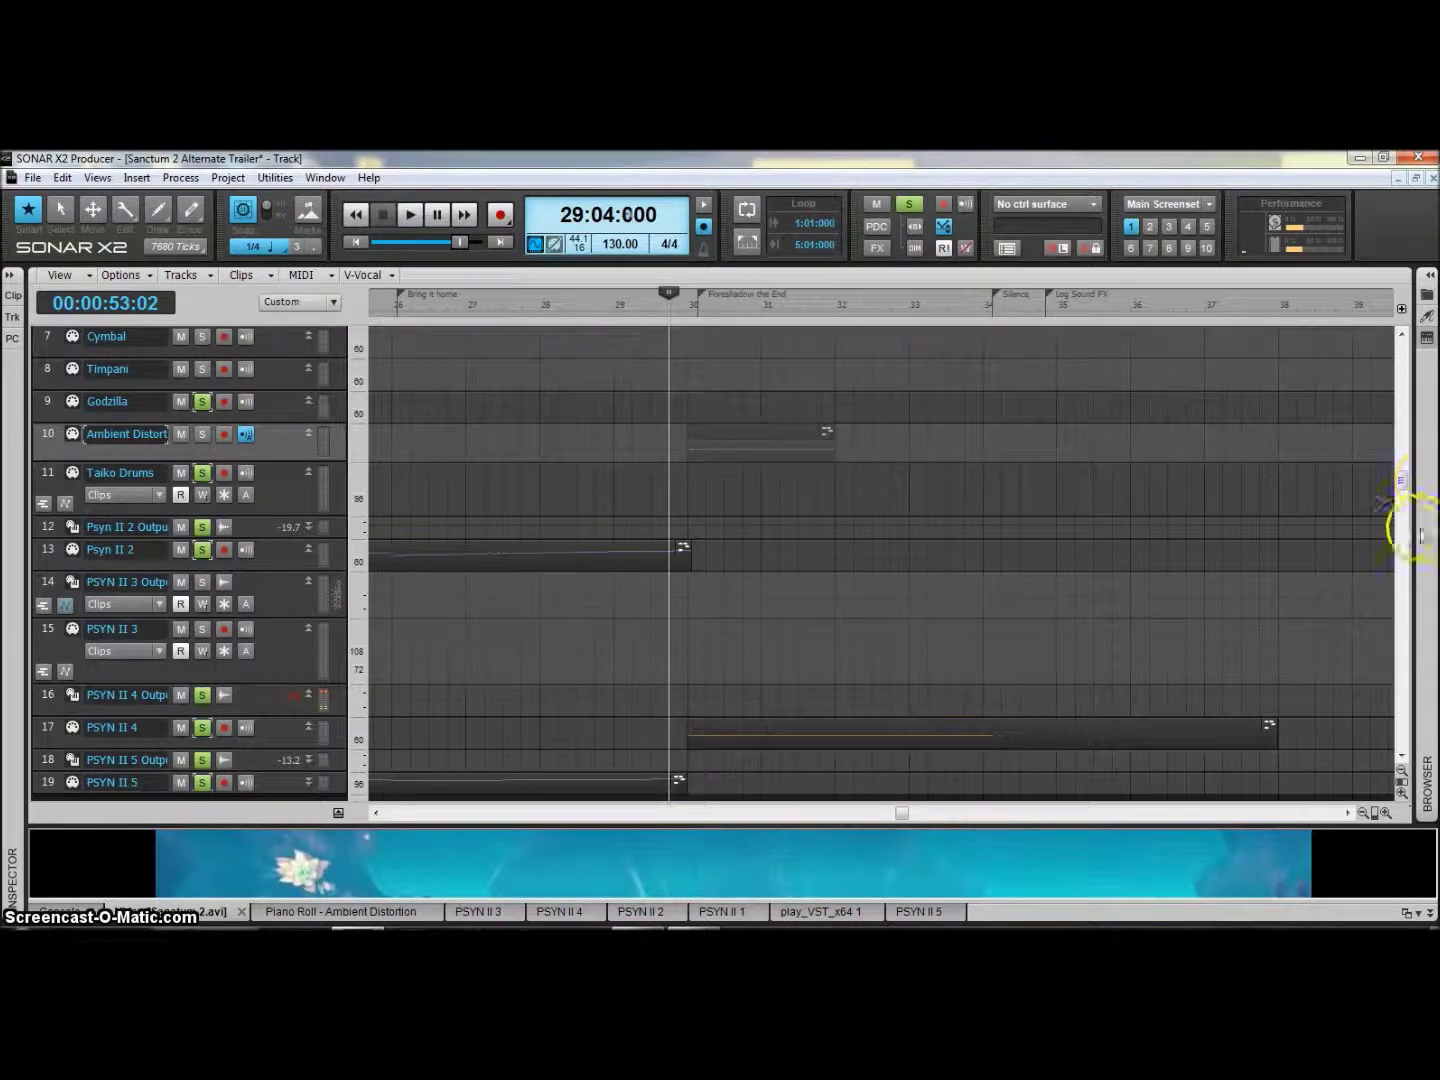
- Replay the soloed PSYN II 4 from bar 29, then scroll the timeline back to bar 1
{"action": "mouse_move", "coordinate": [1406, 509]}
{"action": "left_mouse_down"}
{"action": "mouse_move", "coordinate": [1394, 445]}
{"action": "mouse_move", "coordinate": [1381, 490]}
{"action": "left_mouse_up"}
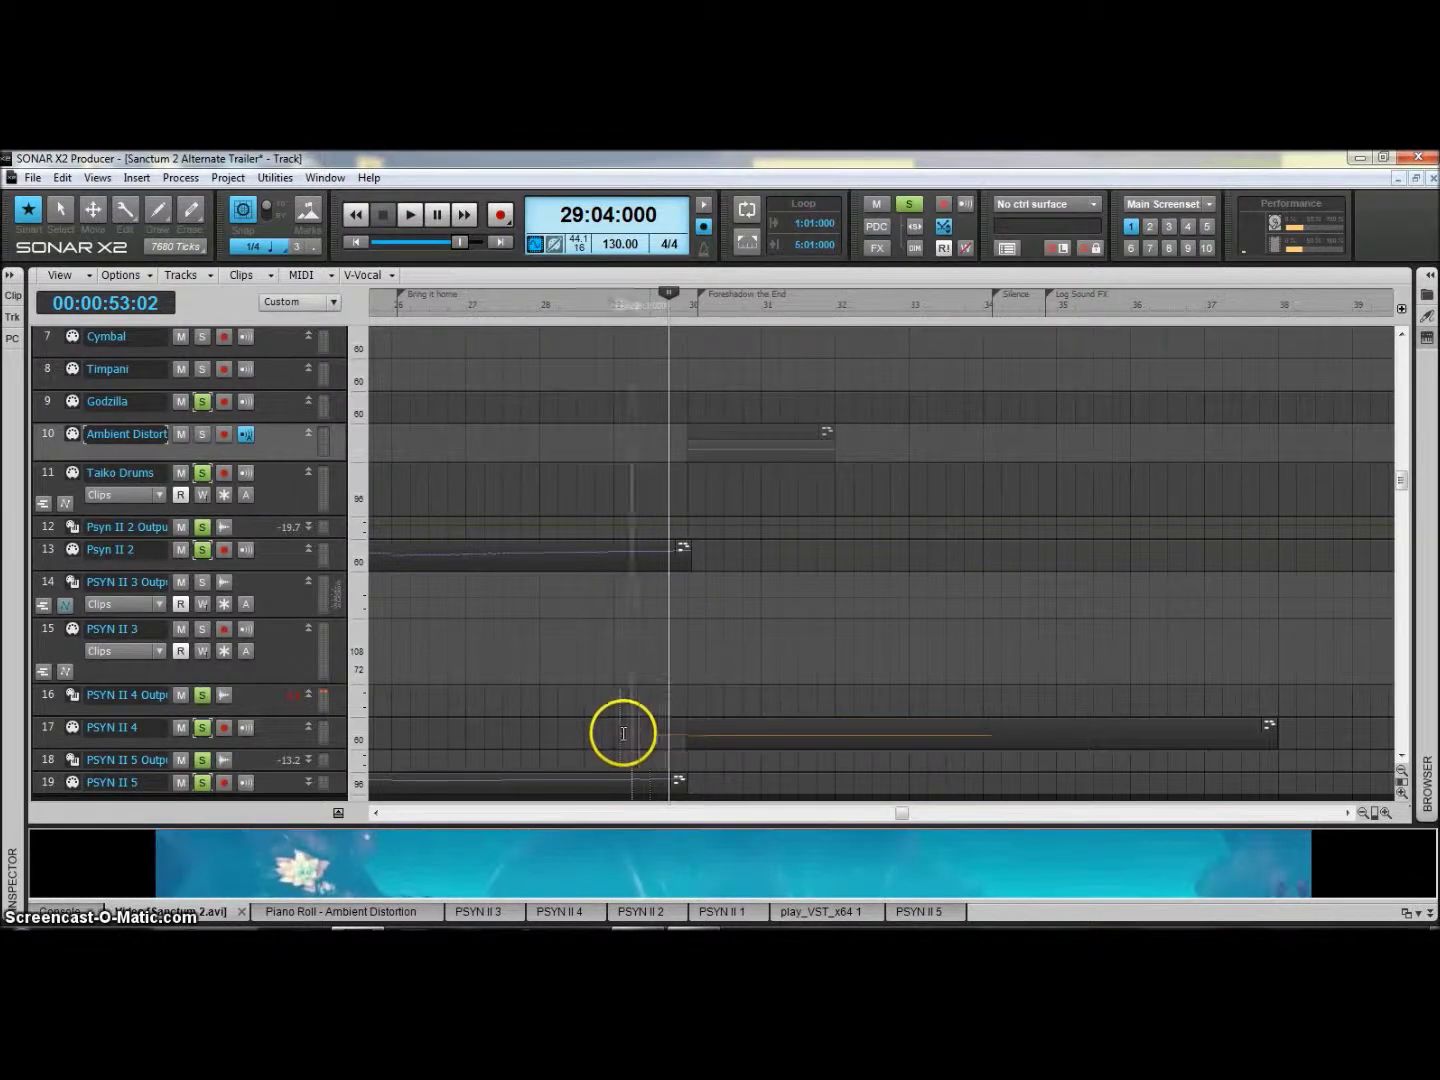
{"action": "key", "text": "space"}
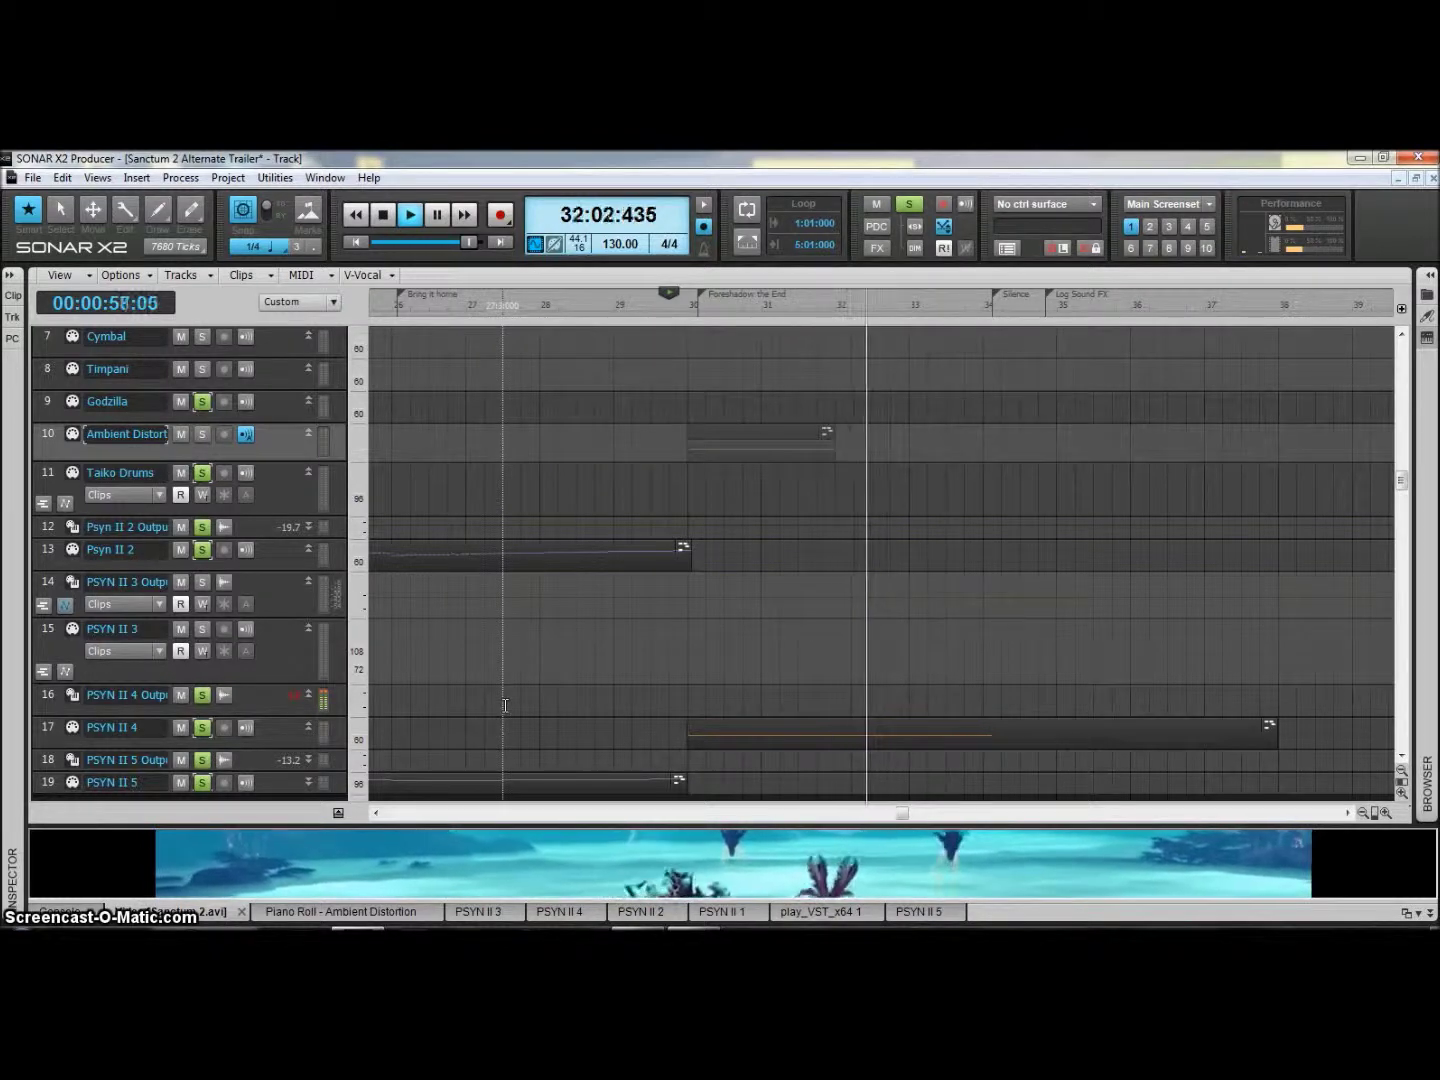
{"action": "key", "text": "space"}
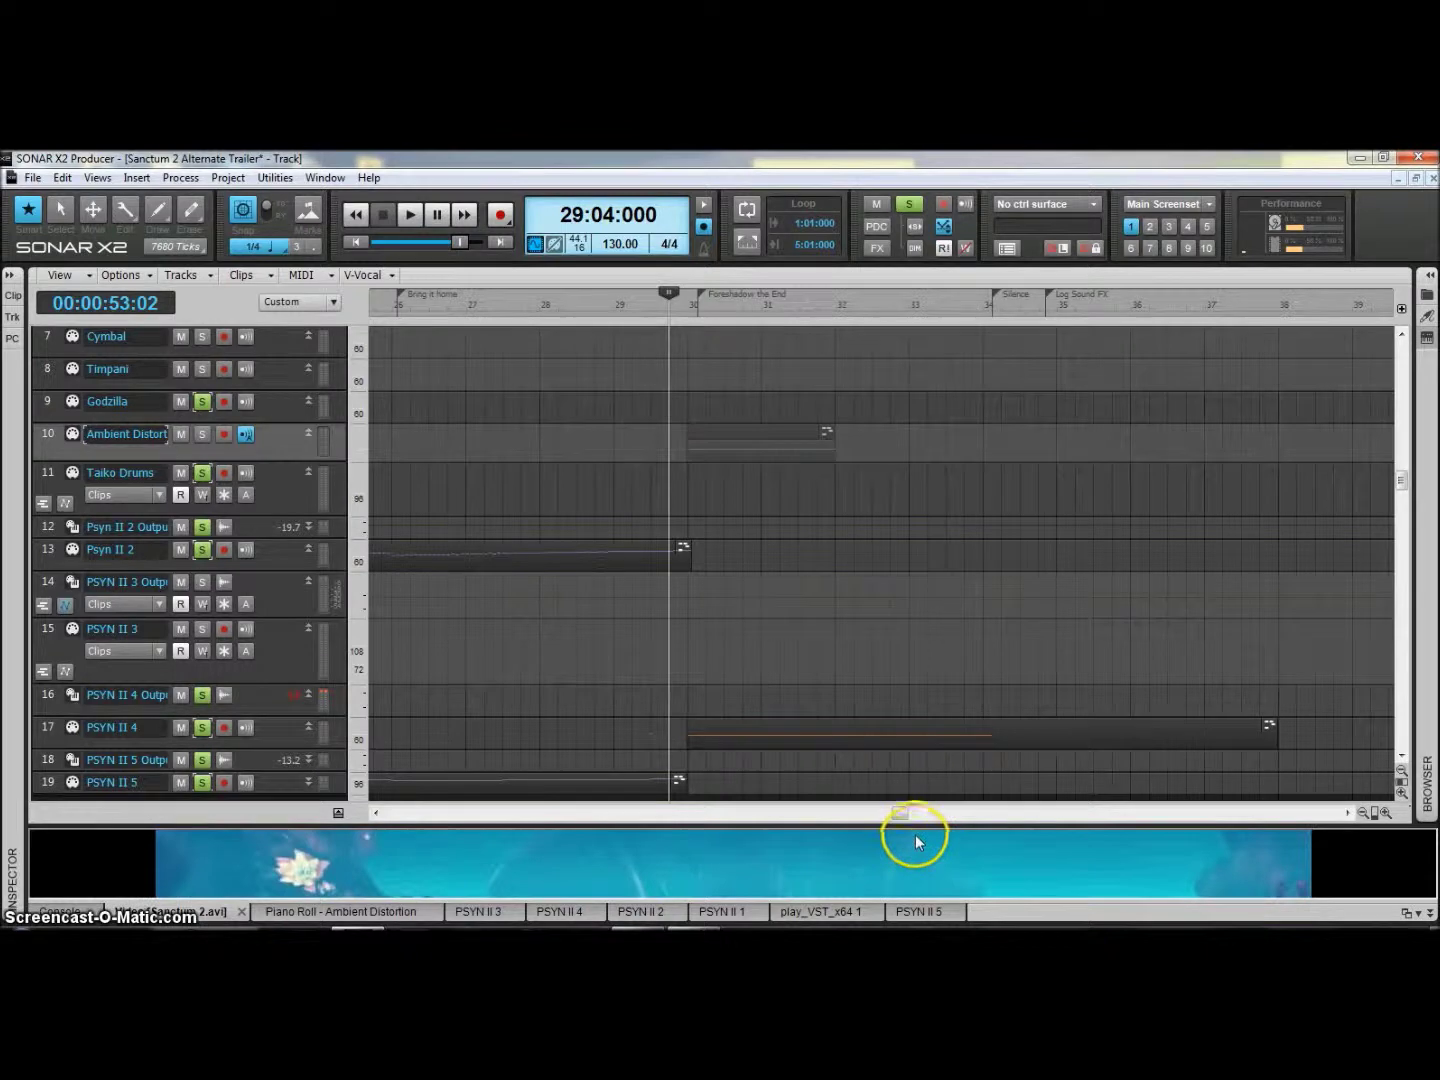
{"action": "left_click_drag", "start_coordinate": [901, 815], "coordinate": [384, 814]}
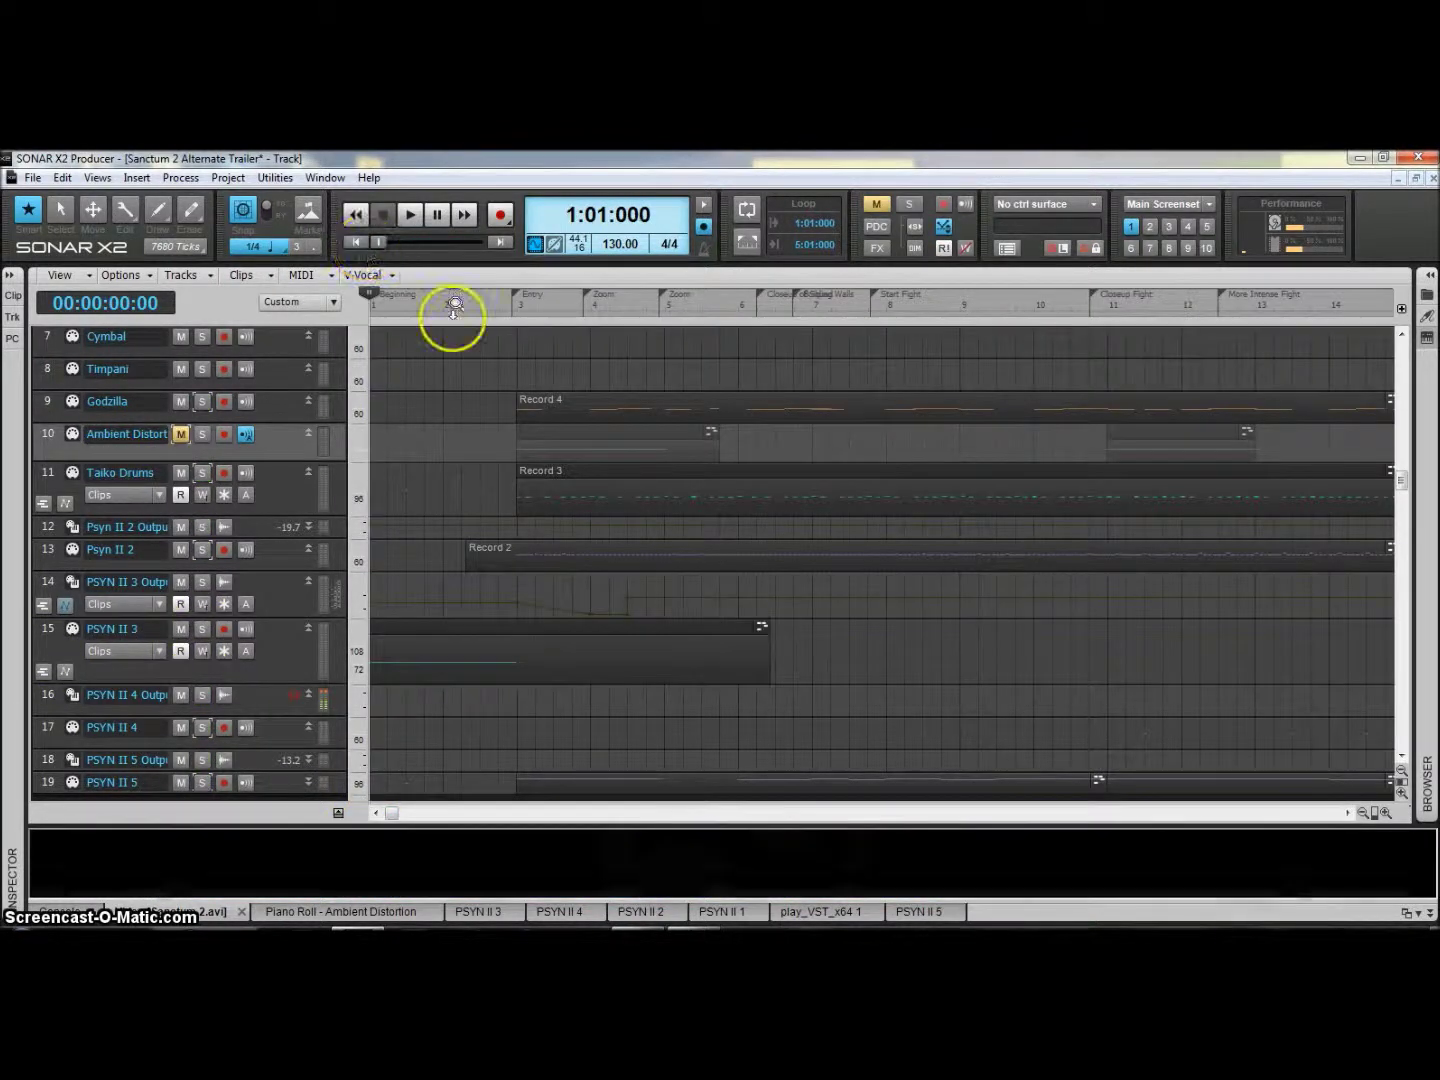
- Briefly play the project from bar 1, then enlarge the video pane to fill the window
{"action": "key", "text": "space"}
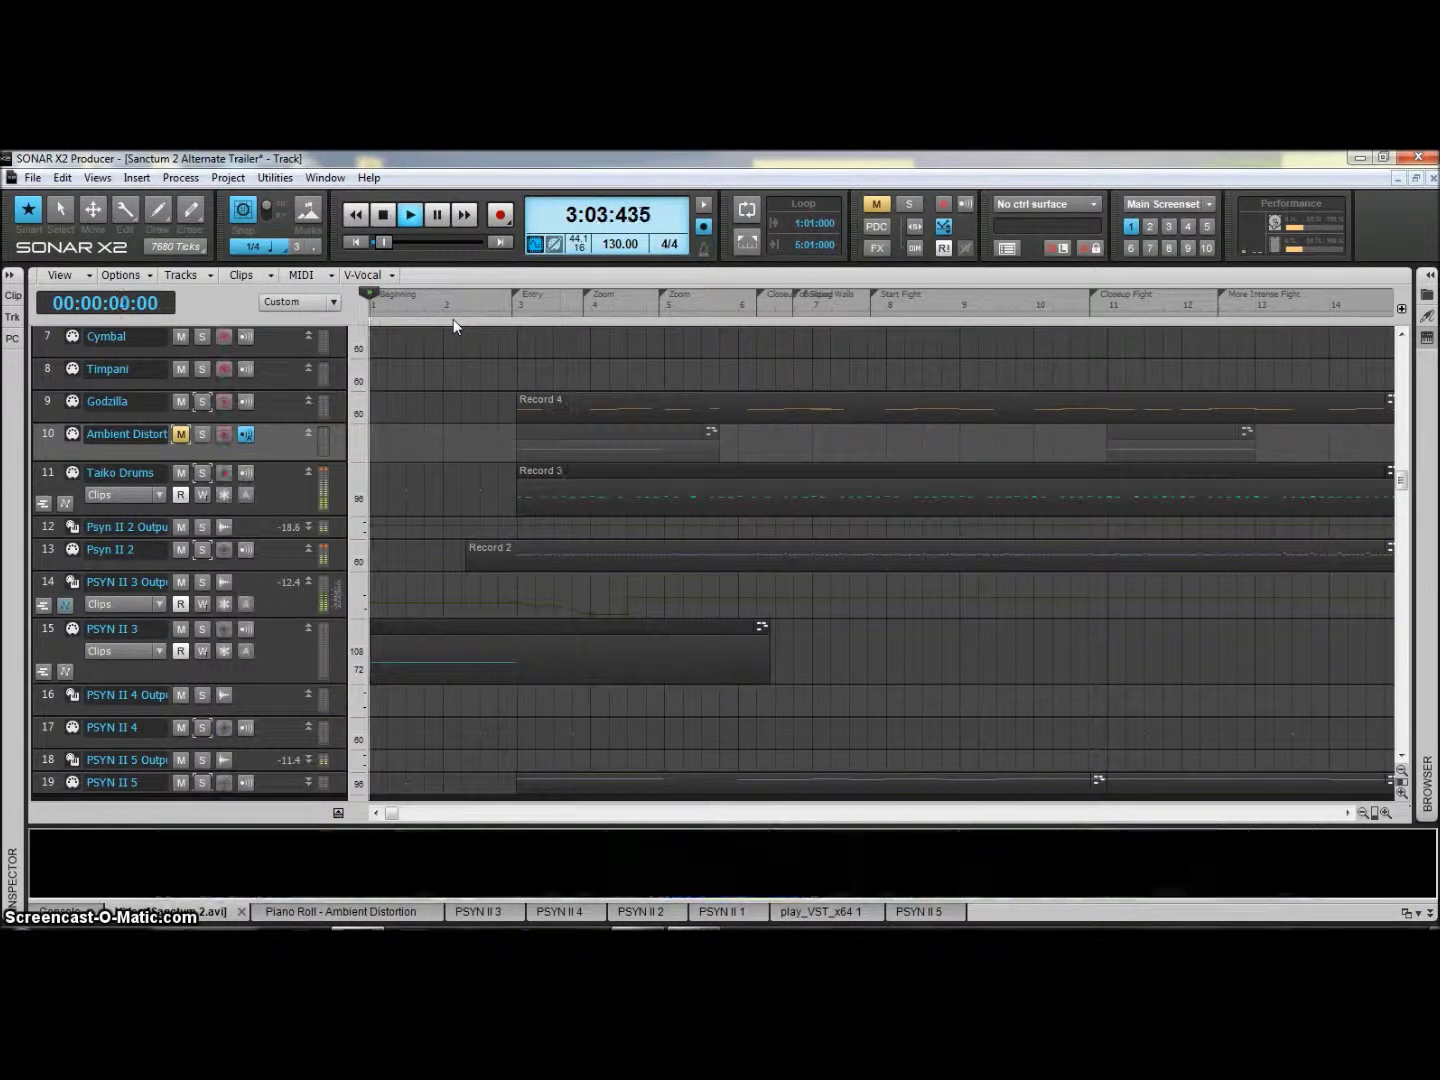
{"action": "key", "text": "space"}
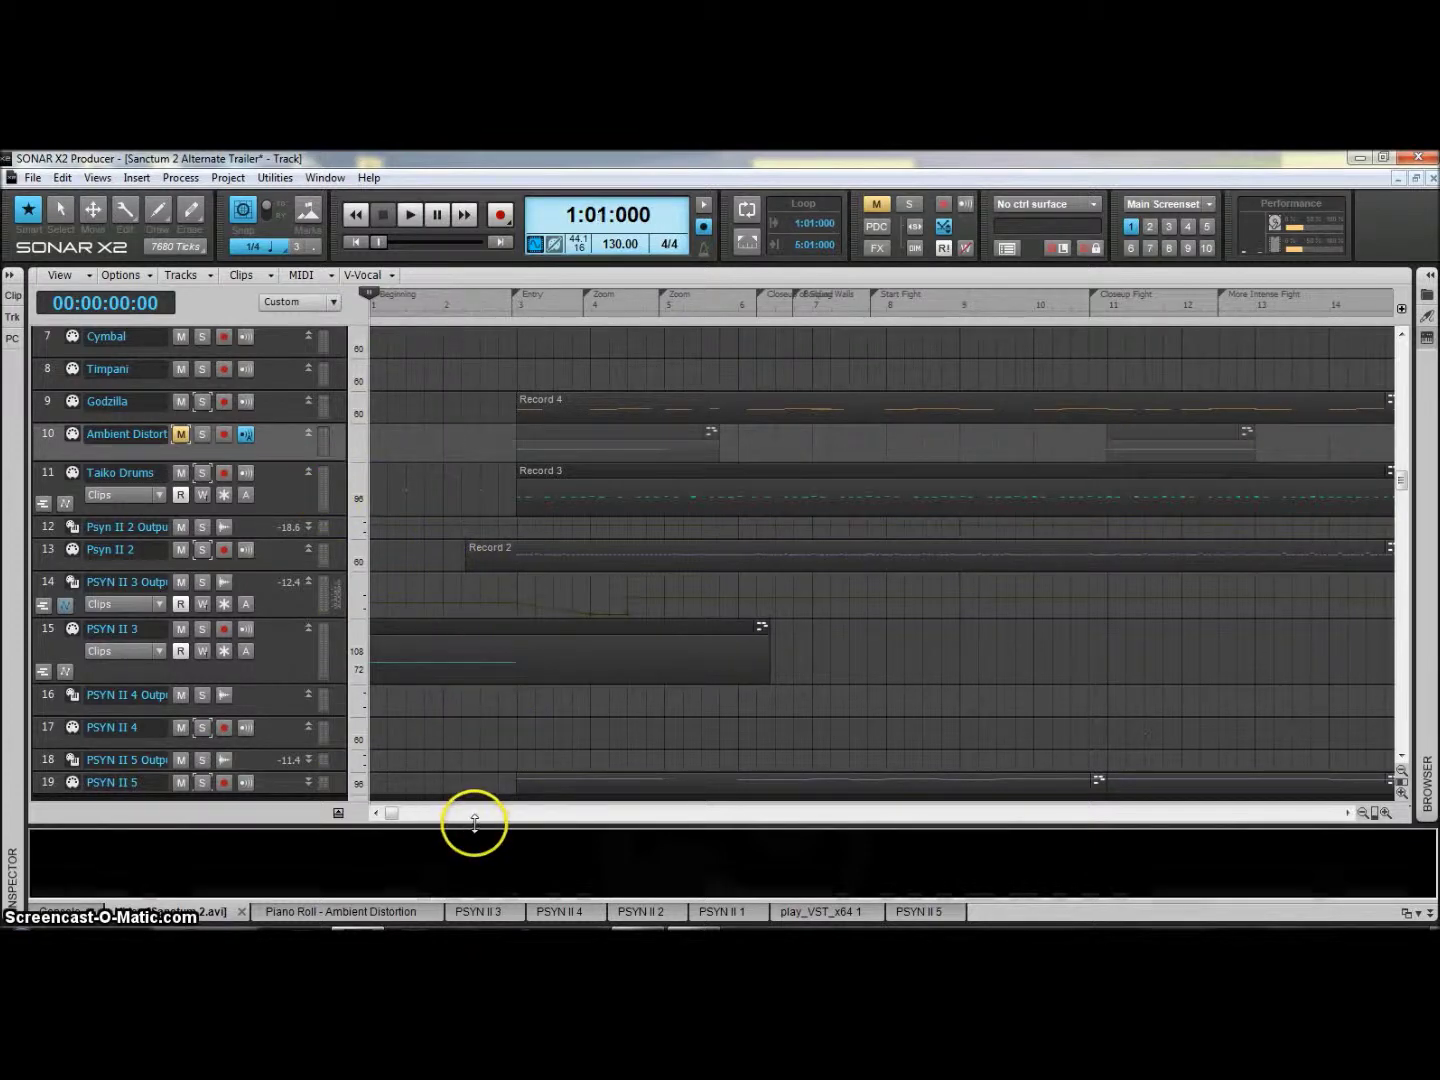
{"action": "left_click_drag", "start_coordinate": [455, 744], "coordinate": [458, 378]}
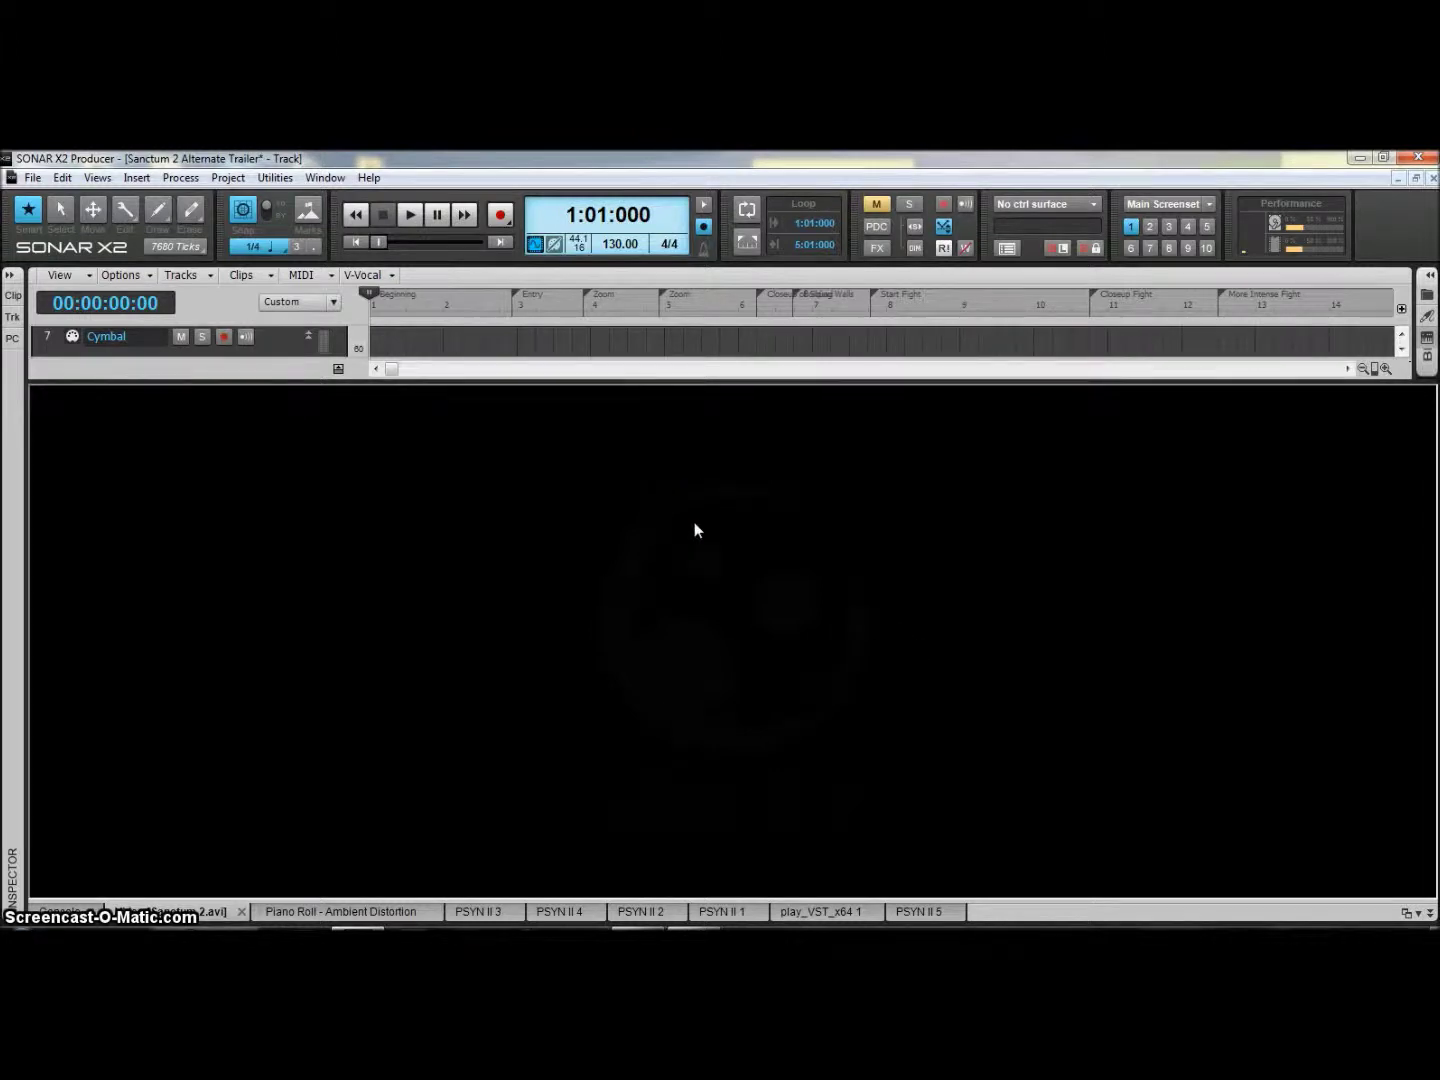
- Play the score with the enlarged video into bar 3 and rewind to 1:01:000
{"action": "key", "text": "space"}
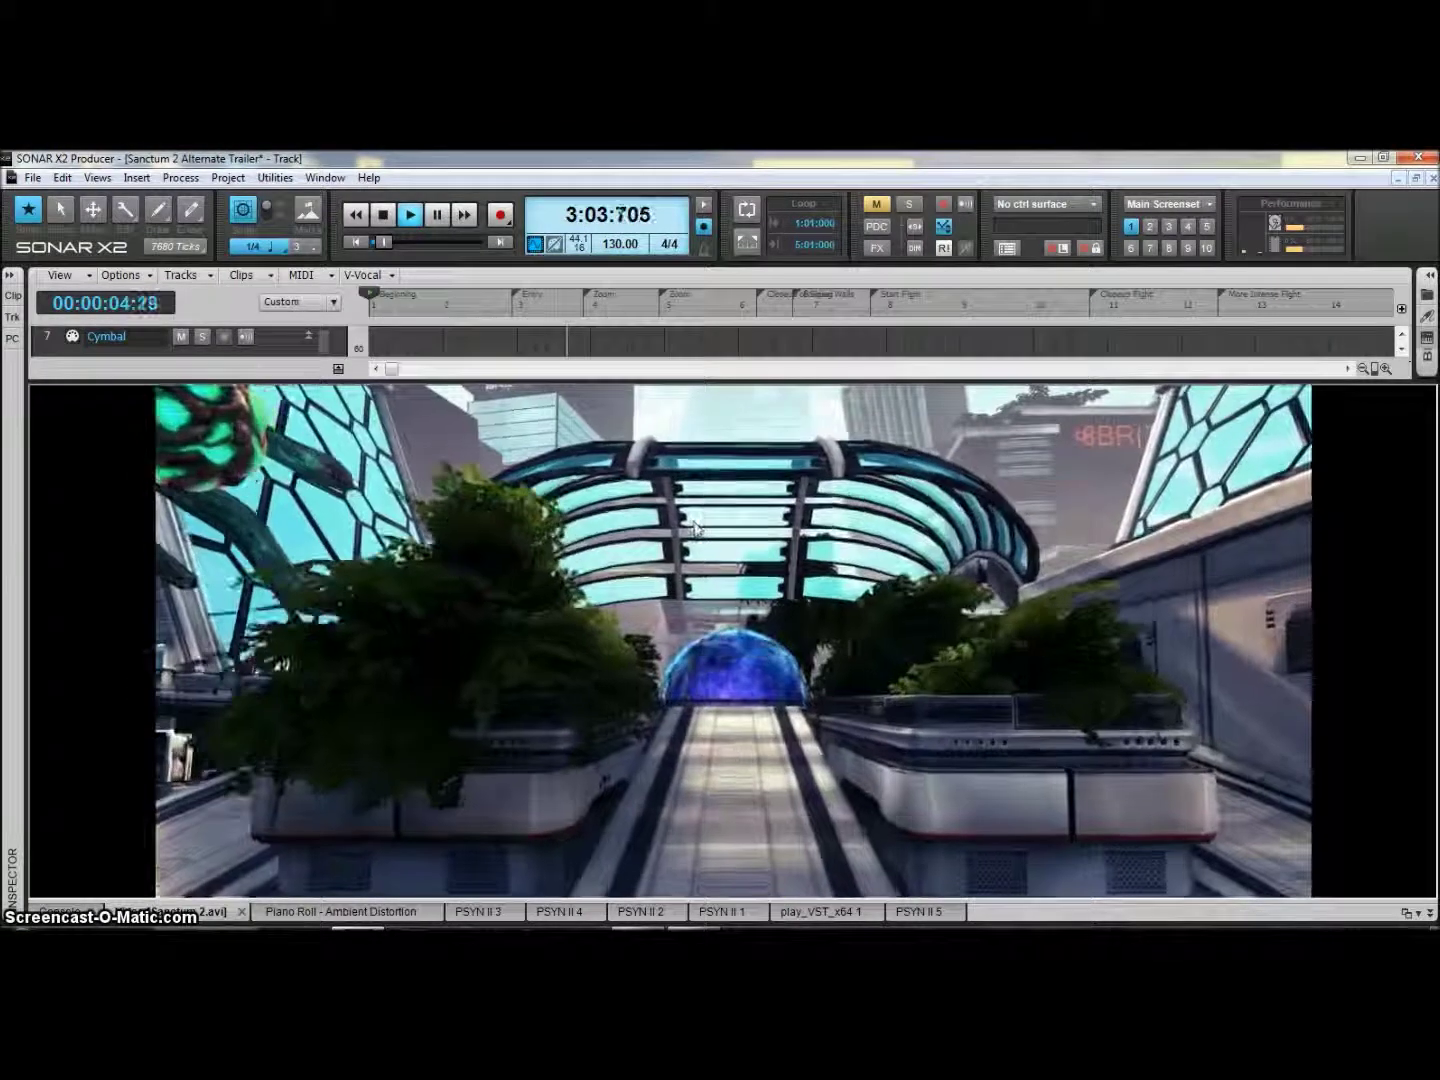
{"action": "key", "text": "space"}
{"action": "left_click", "coordinate": [669, 421]}
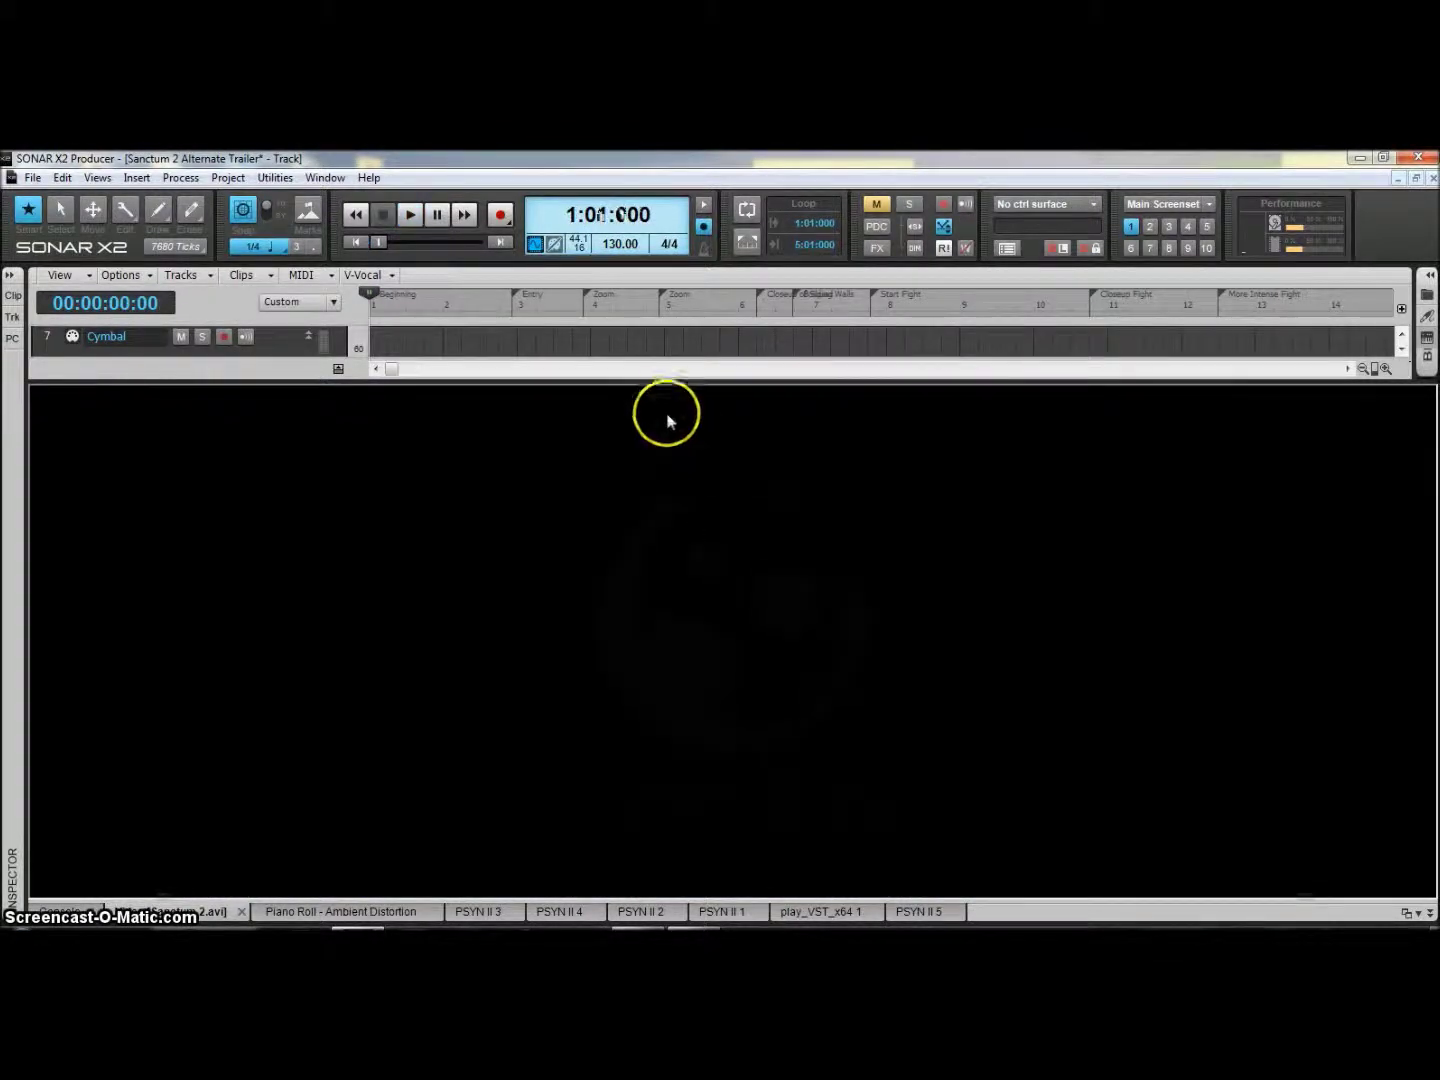
- Reveal tracks 7–17, set the now time in the opening bars, and unmute Ambient Distortion with its Piano Roll shown
{"action": "left_click_drag", "start_coordinate": [616, 516], "coordinate": [617, 775]}
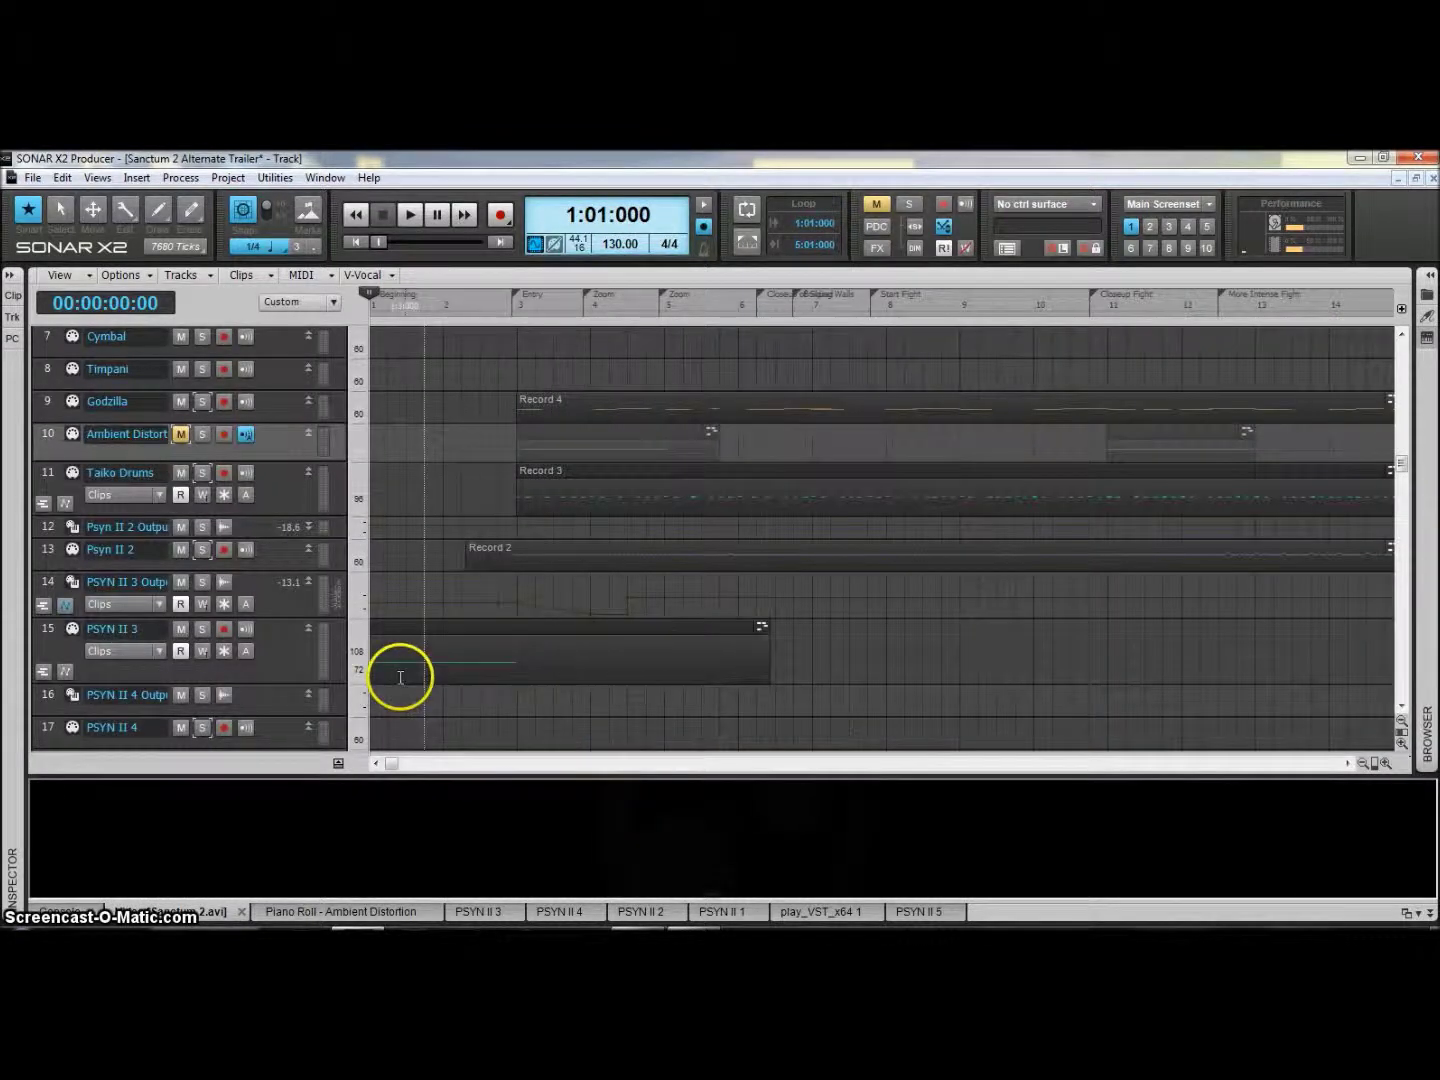
{"action": "left_click", "coordinate": [386, 665]}
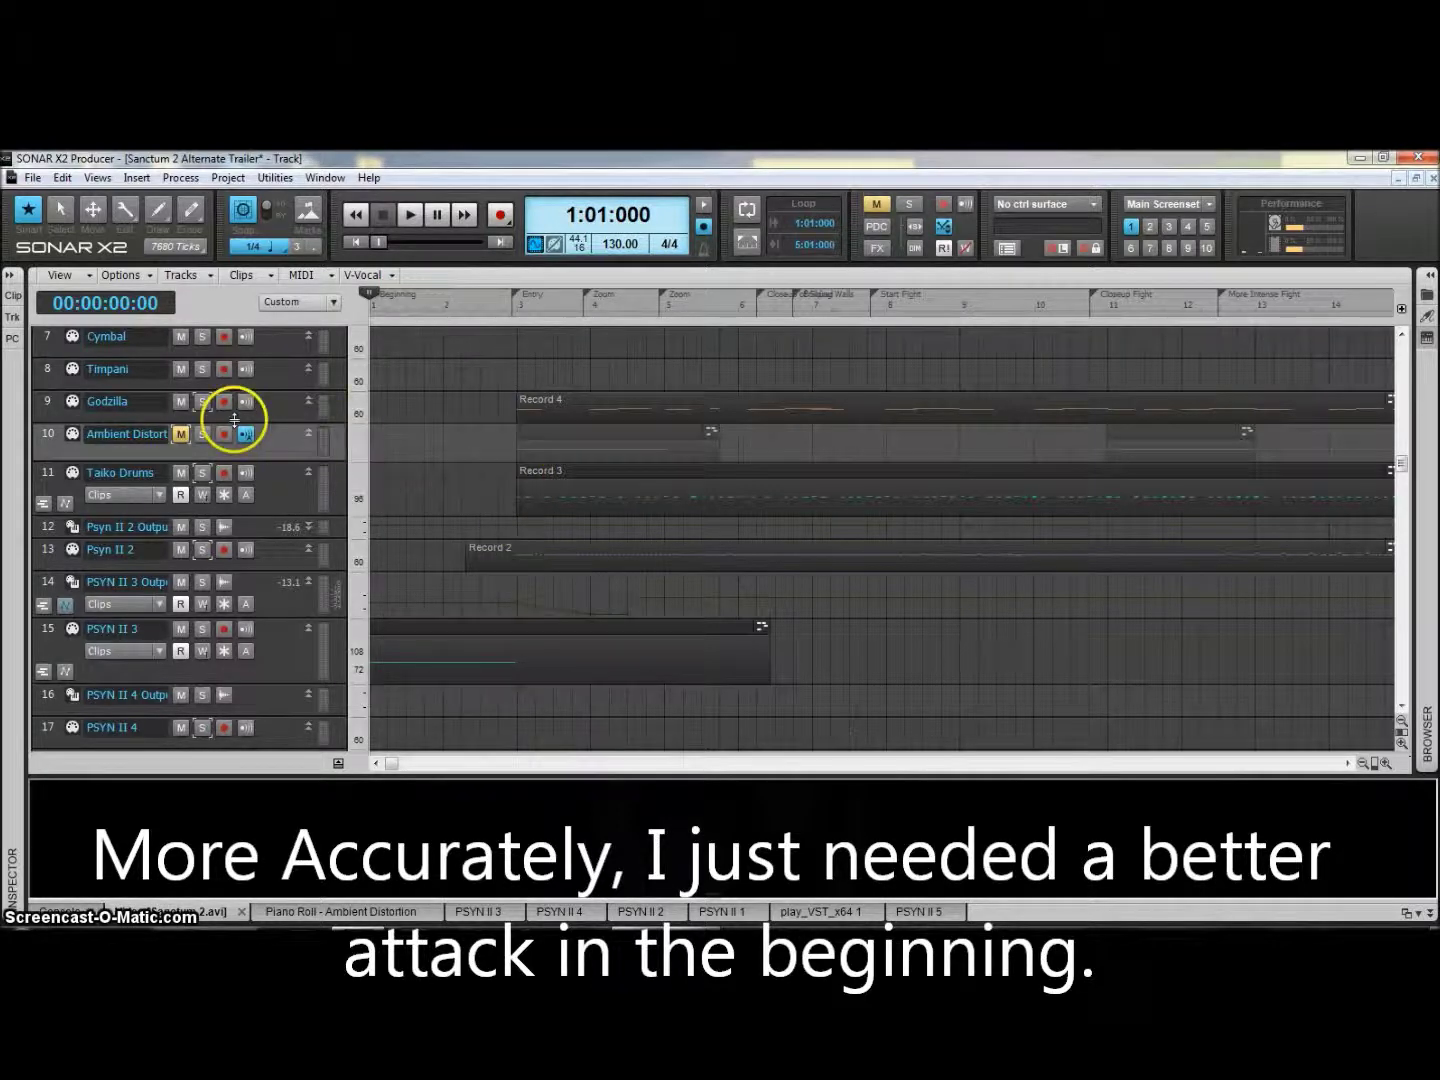
{"action": "left_click", "coordinate": [181, 435]}
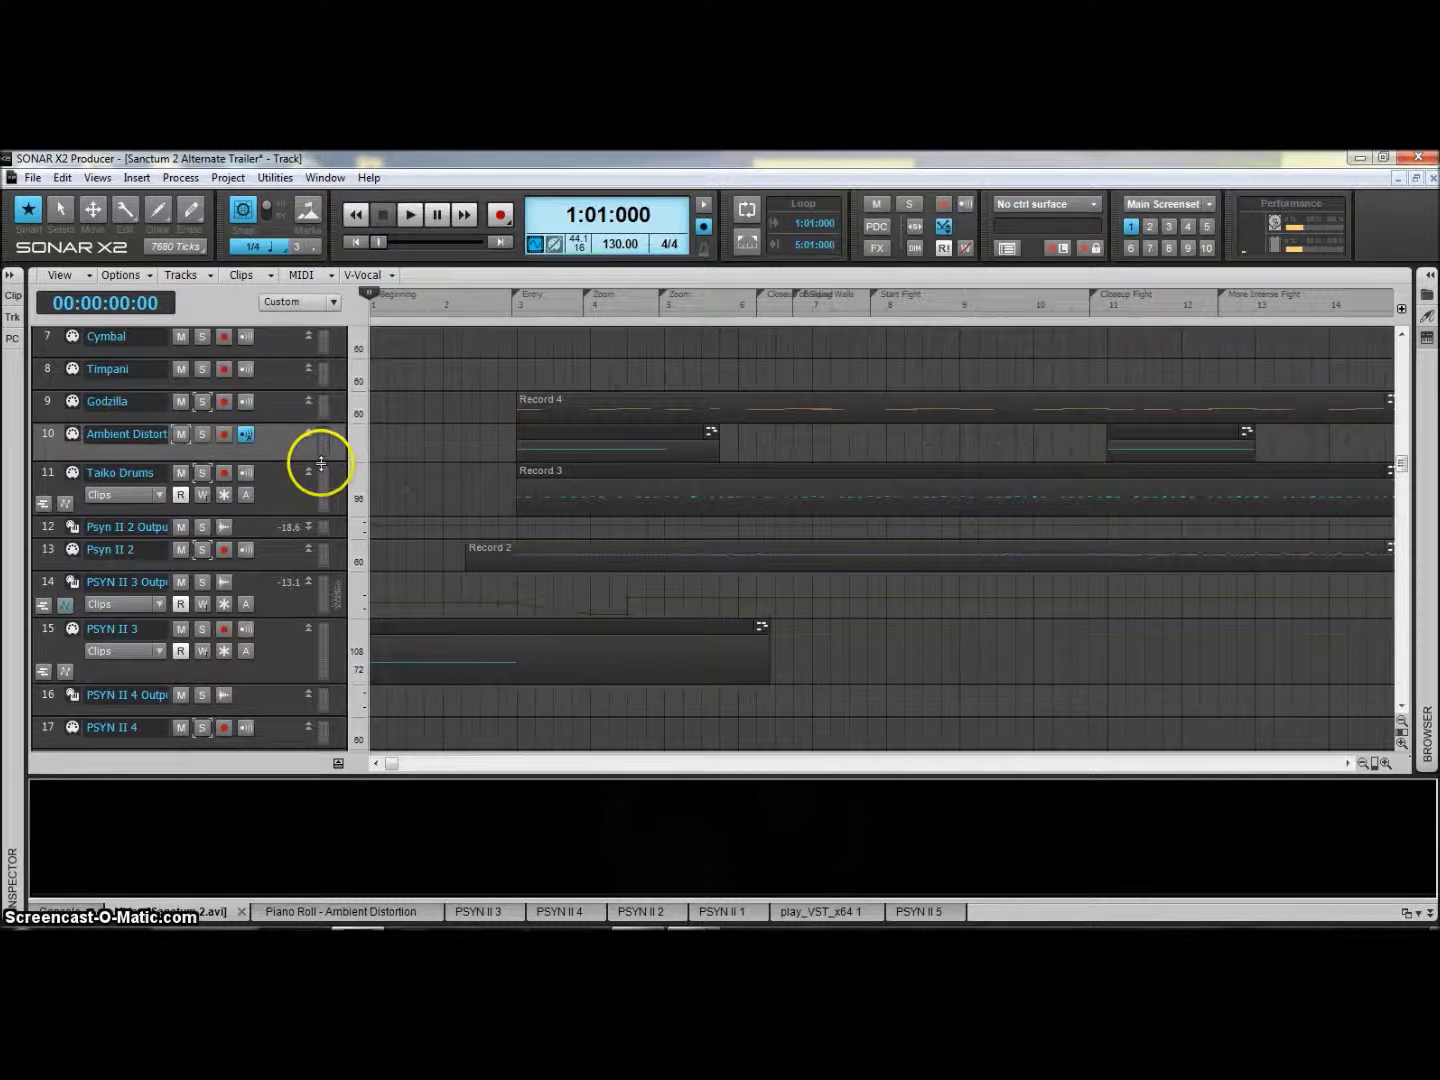
{"action": "left_click", "coordinate": [322, 914]}
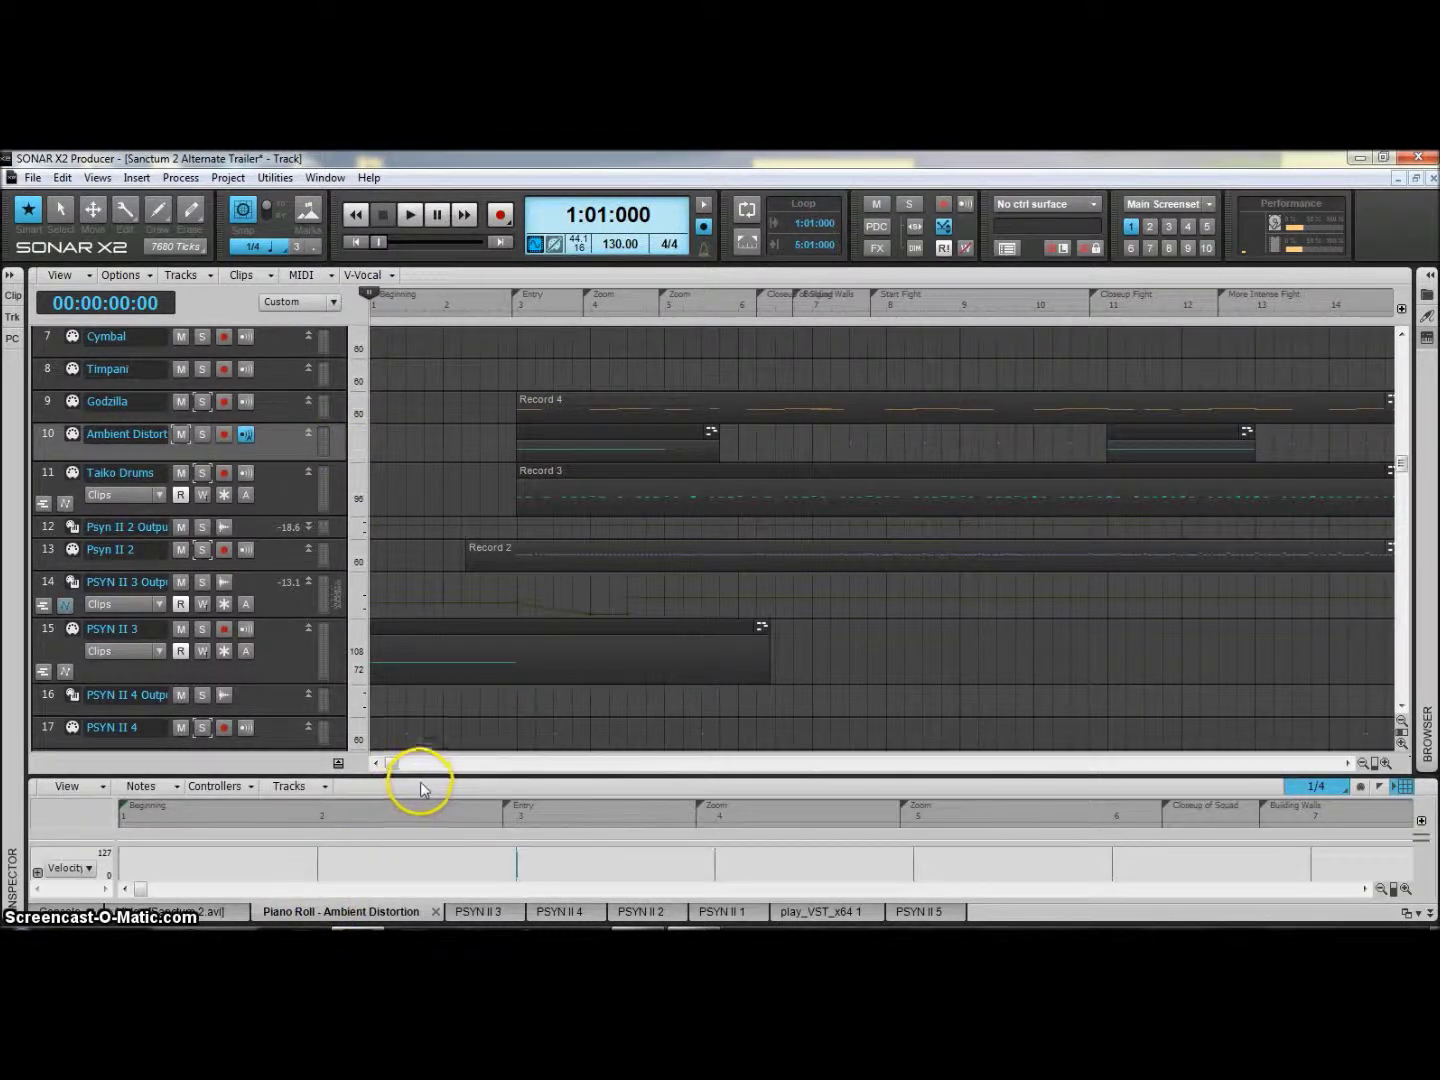
- Enlarge the Ambient Distortion piano roll, select its long F#6 note, then minimize the pane
{"action": "left_click_drag", "start_coordinate": [420, 776], "coordinate": [399, 534]}
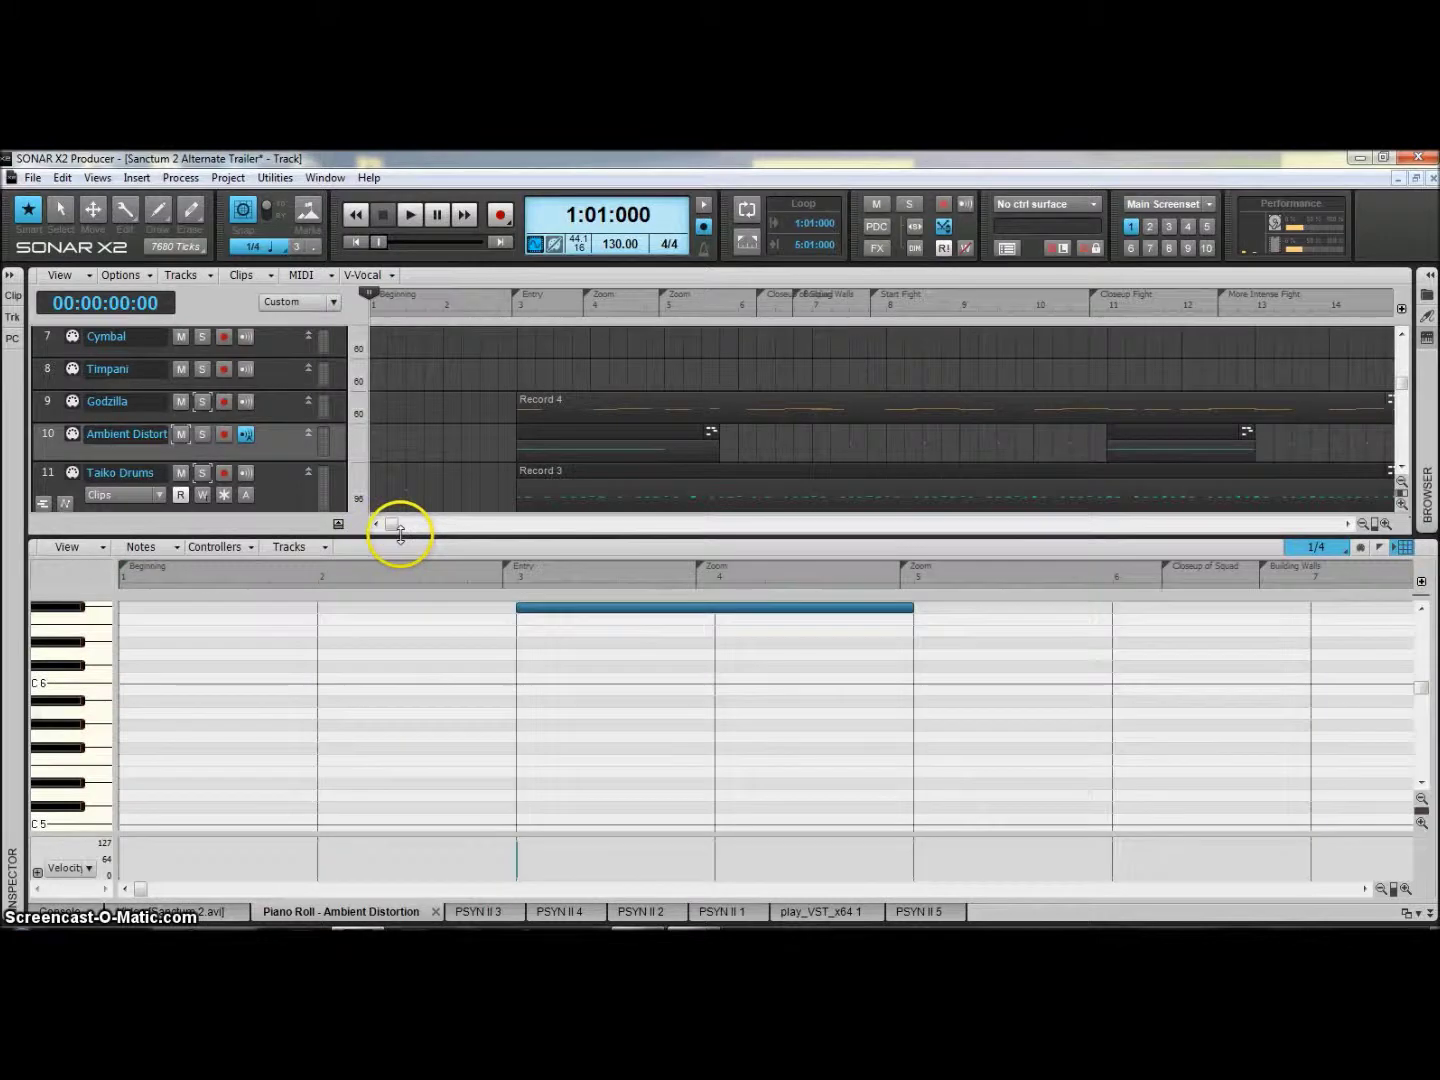
{"action": "left_click", "coordinate": [557, 607]}
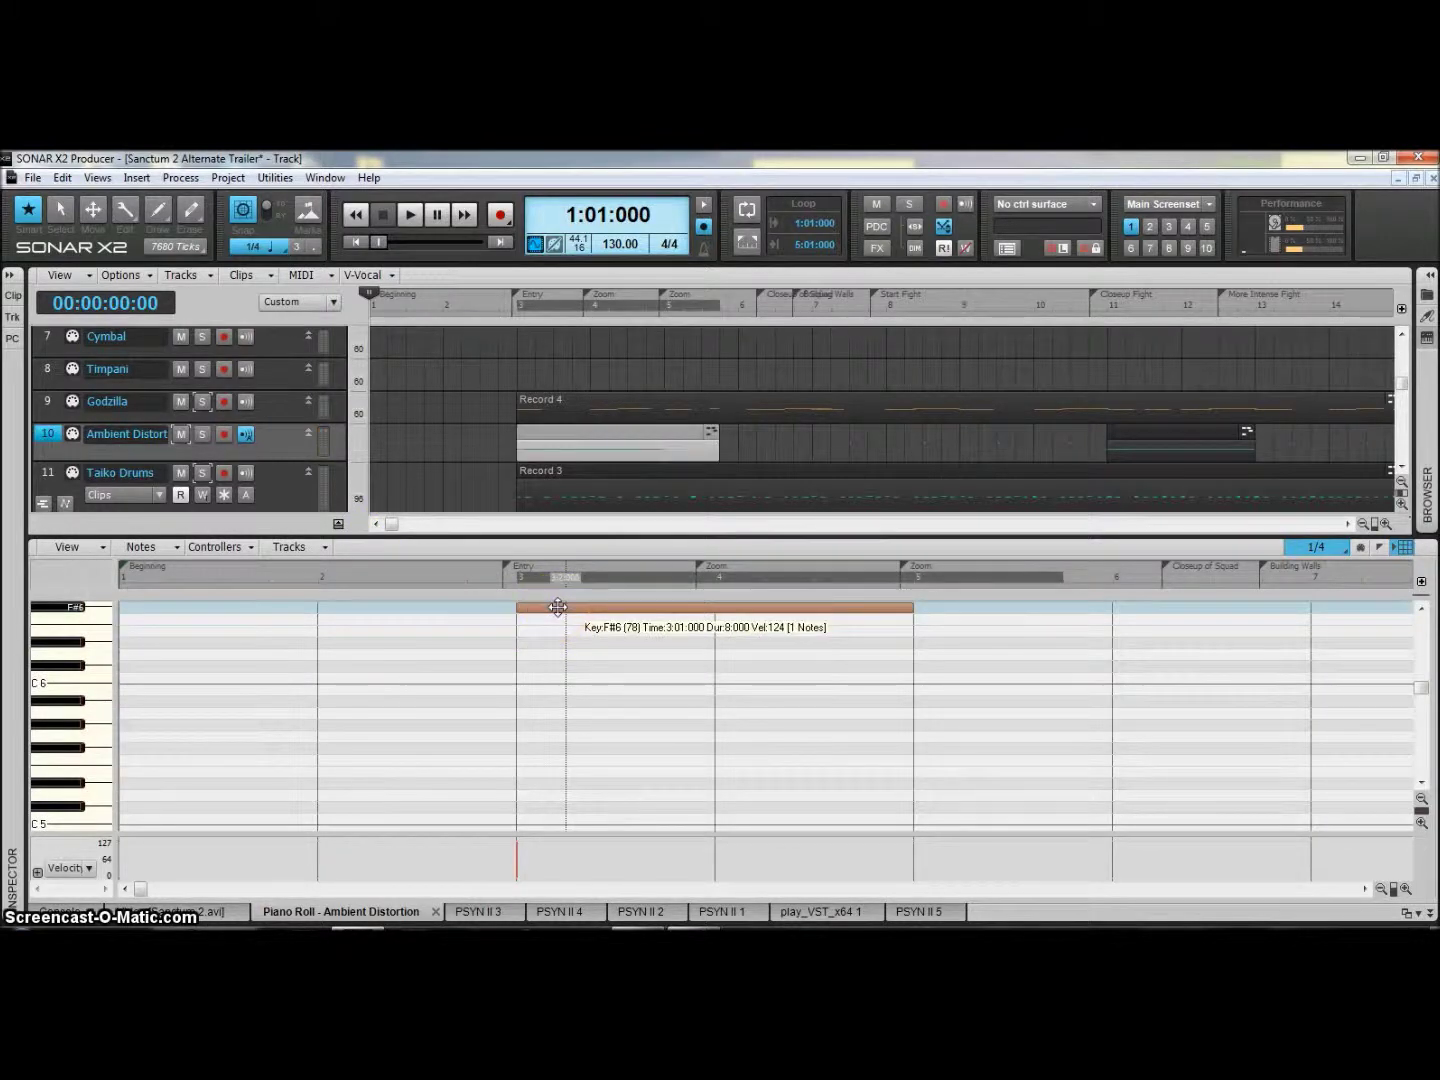
{"action": "left_click", "coordinate": [556, 608]}
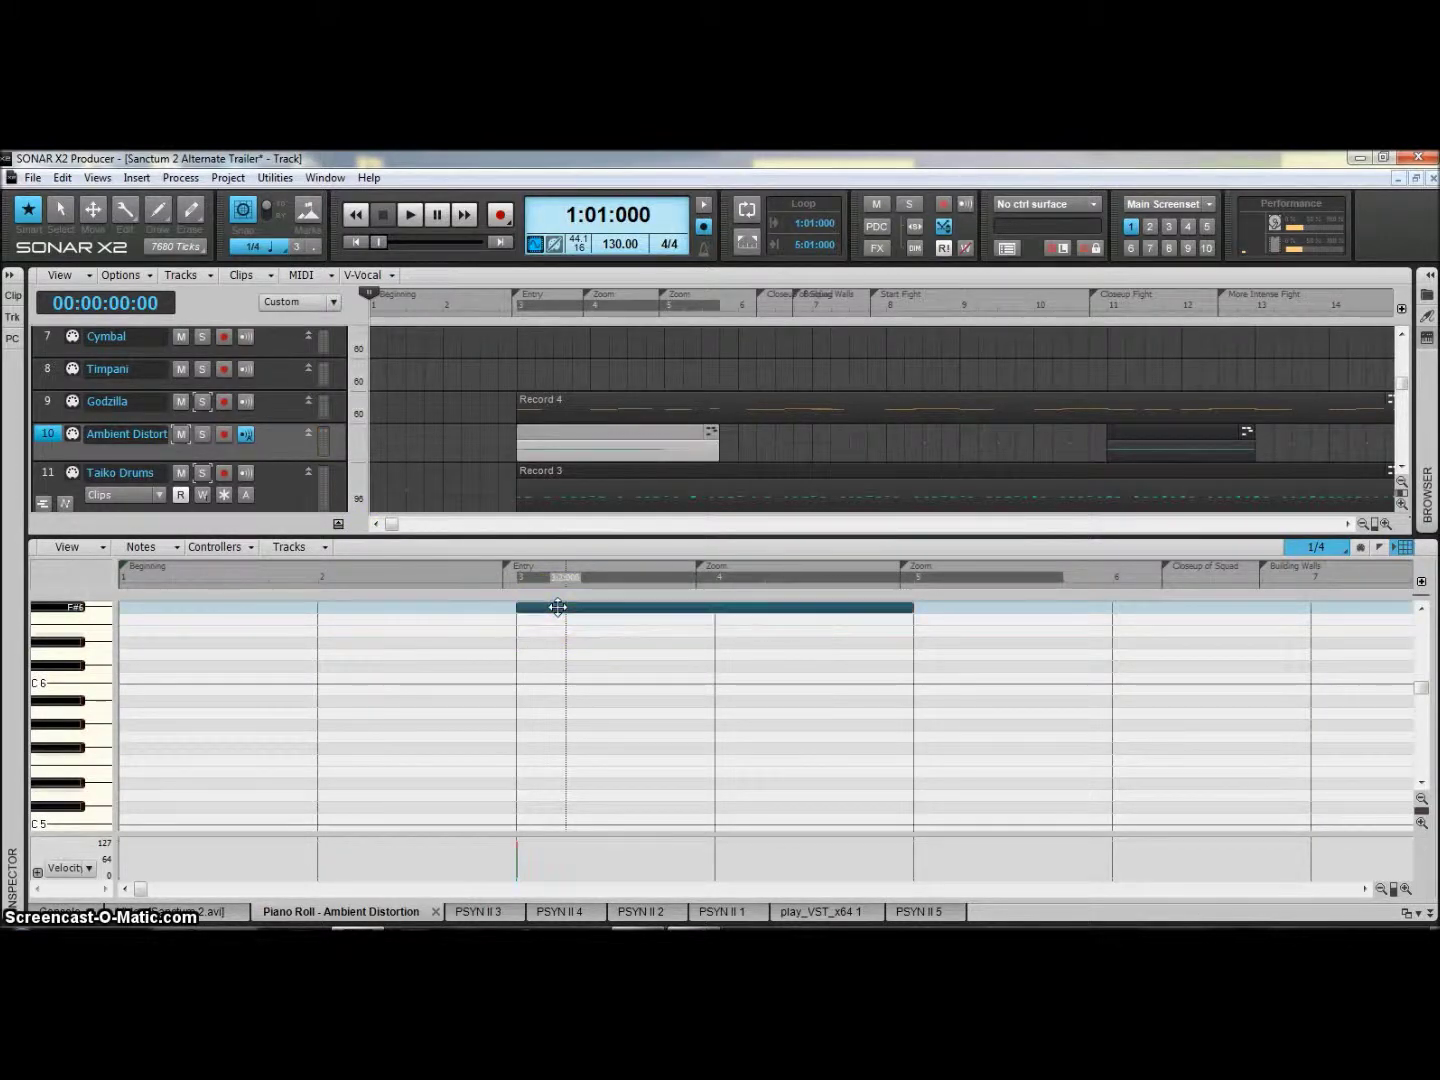
{"action": "left_click_drag", "start_coordinate": [524, 530], "coordinate": [505, 802]}
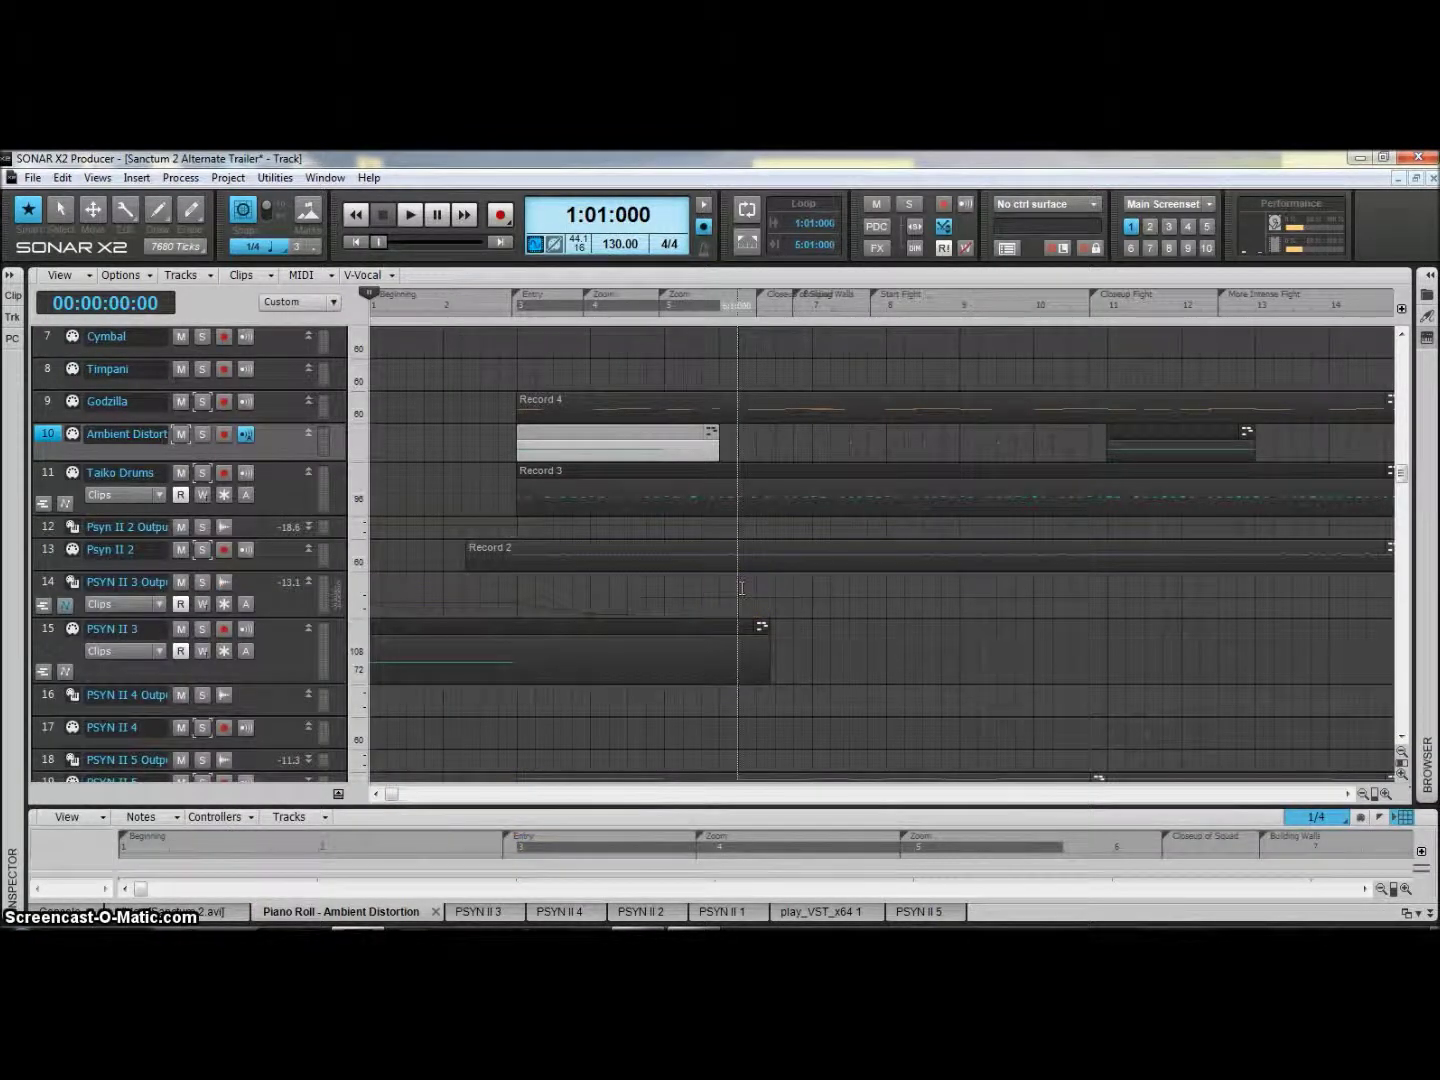
{"action": "left_click_drag", "start_coordinate": [743, 589], "coordinate": [407, 397]}
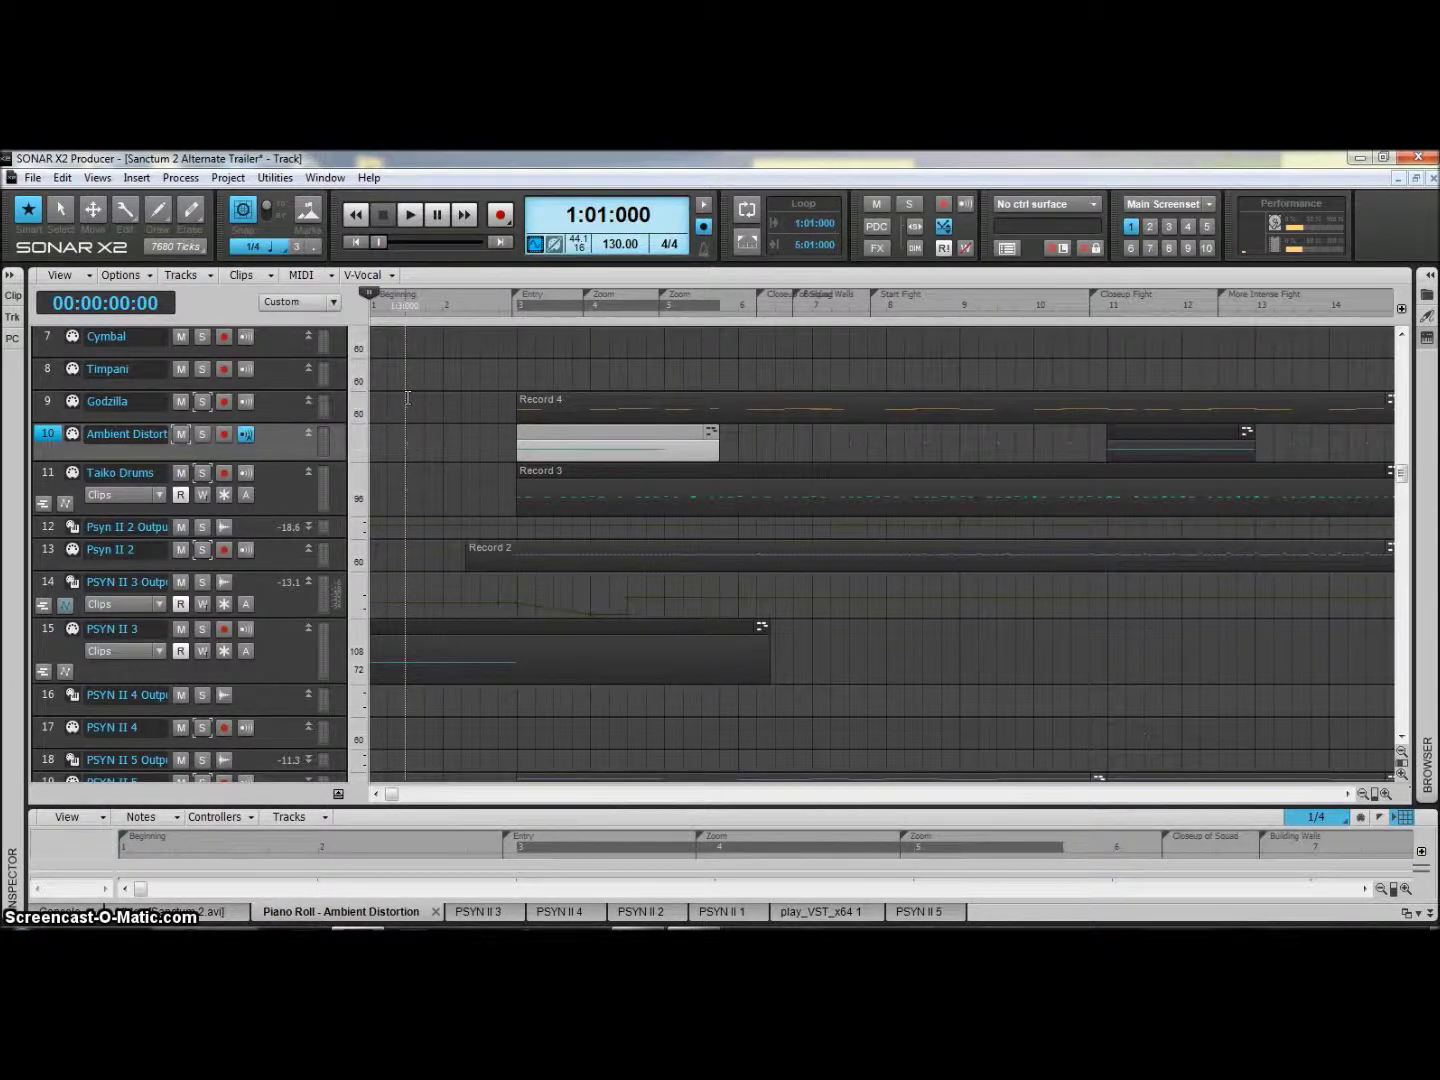
{"action": "left_click_drag", "start_coordinate": [407, 397], "coordinate": [374, 335]}
{"action": "key", "text": "space"}
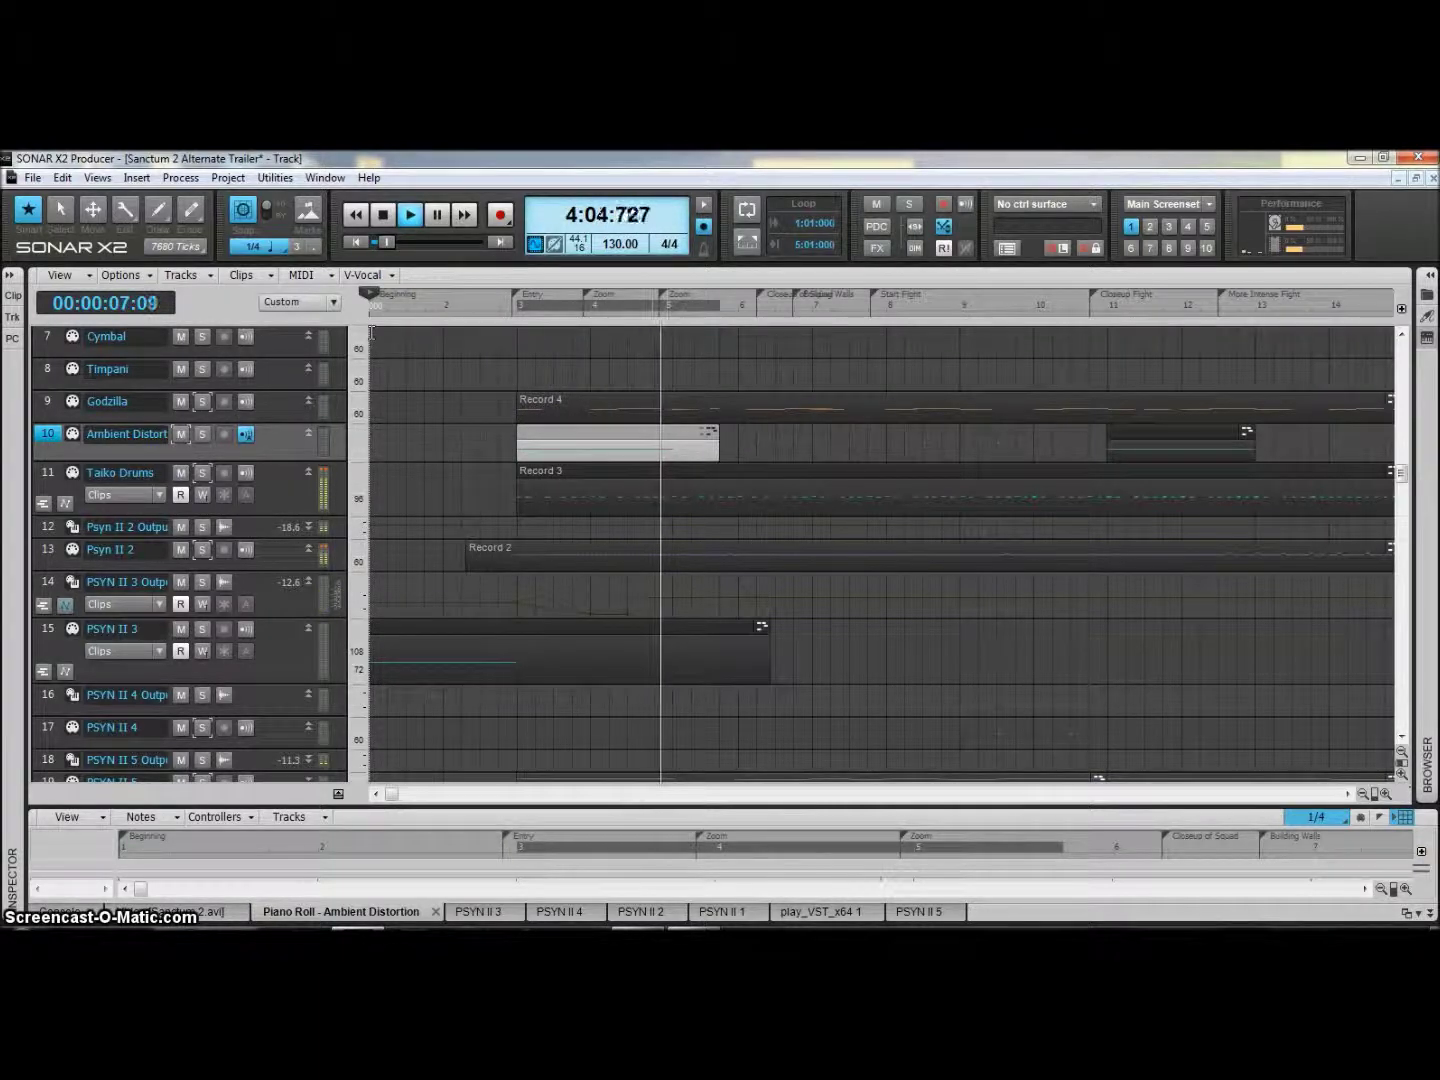
{"action": "key", "text": "space"}
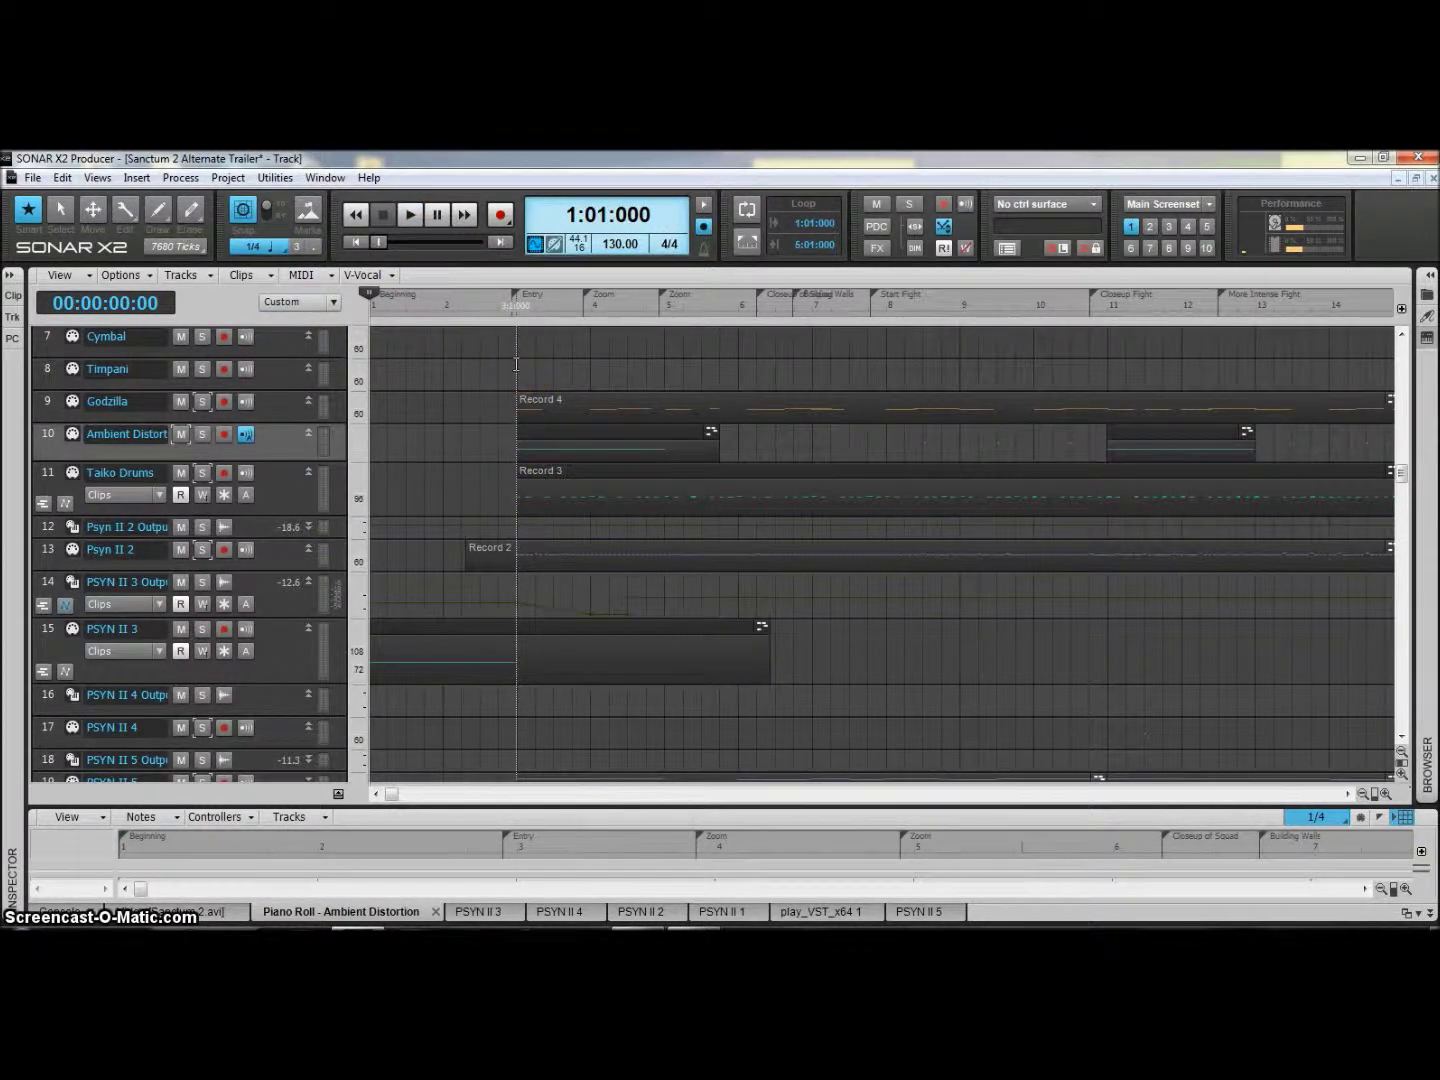
{"action": "left_click_drag", "start_coordinate": [392, 794], "coordinate": [482, 794]}
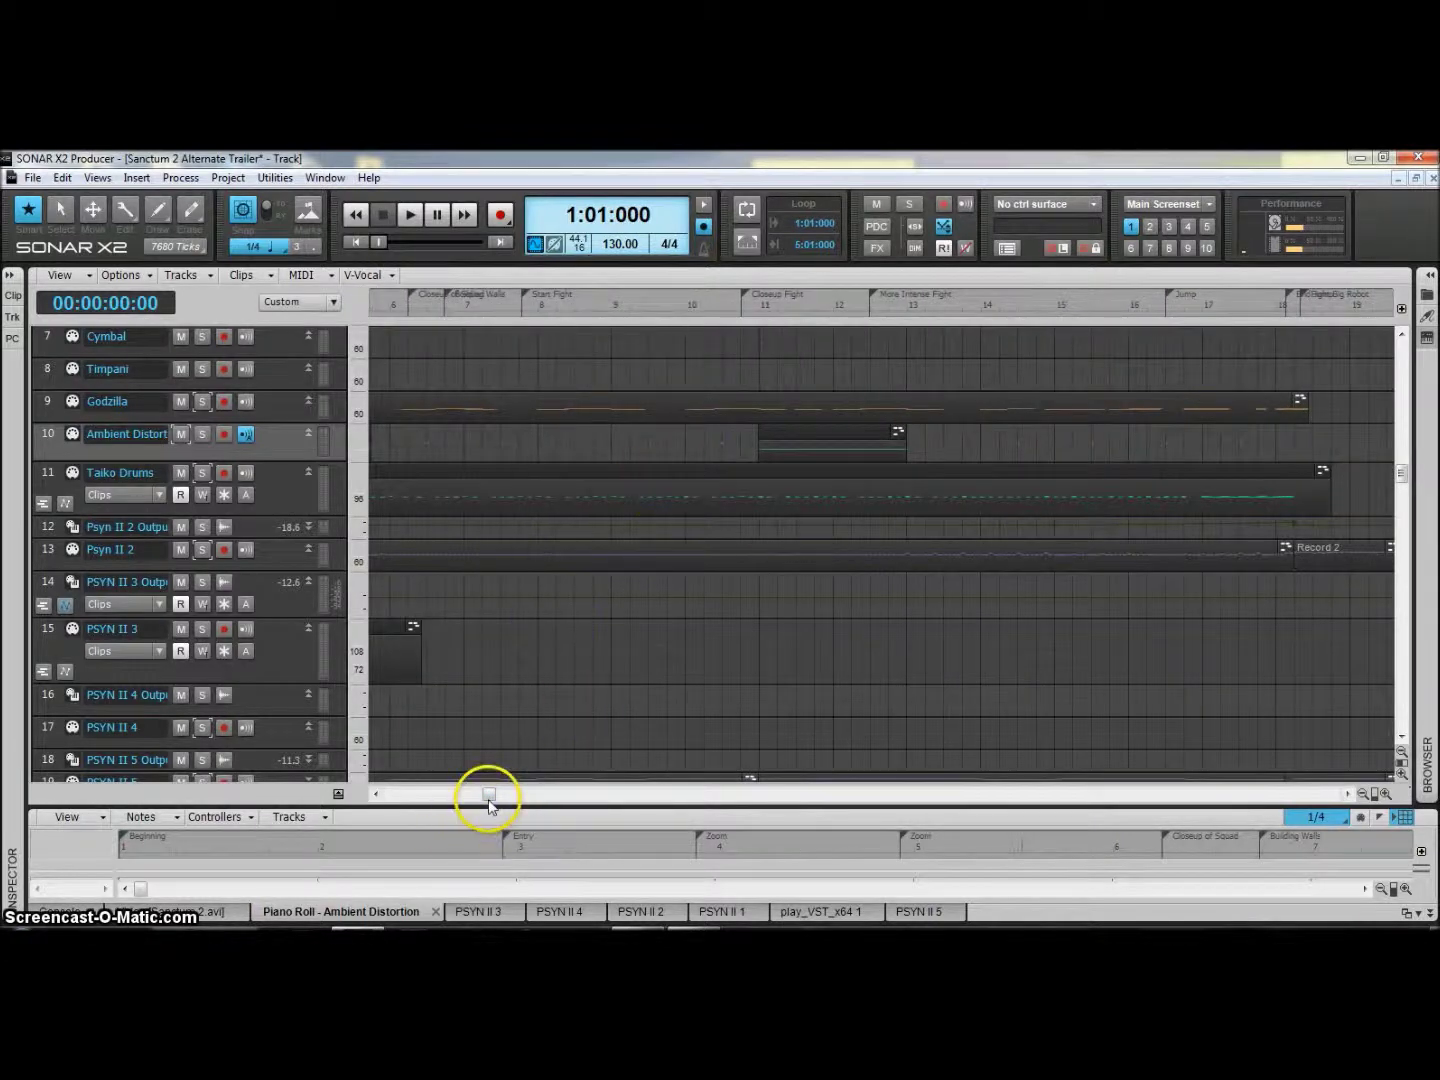
{"action": "left_click_drag", "start_coordinate": [489, 795], "coordinate": [866, 794]}
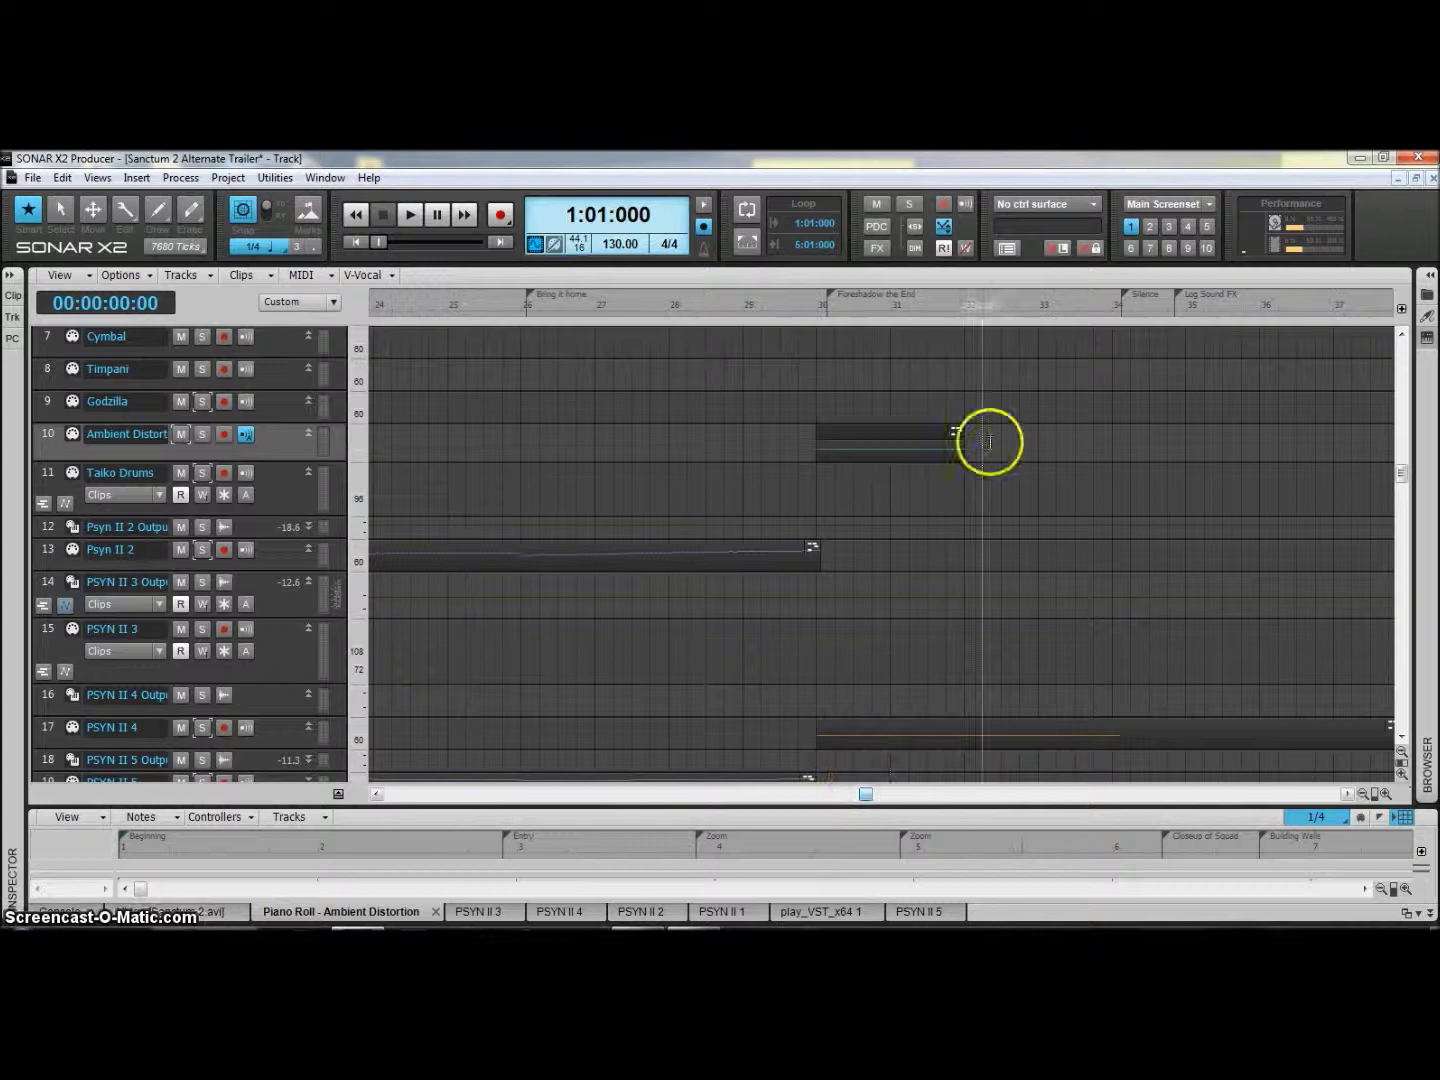
{"action": "left_click", "coordinate": [778, 464]}
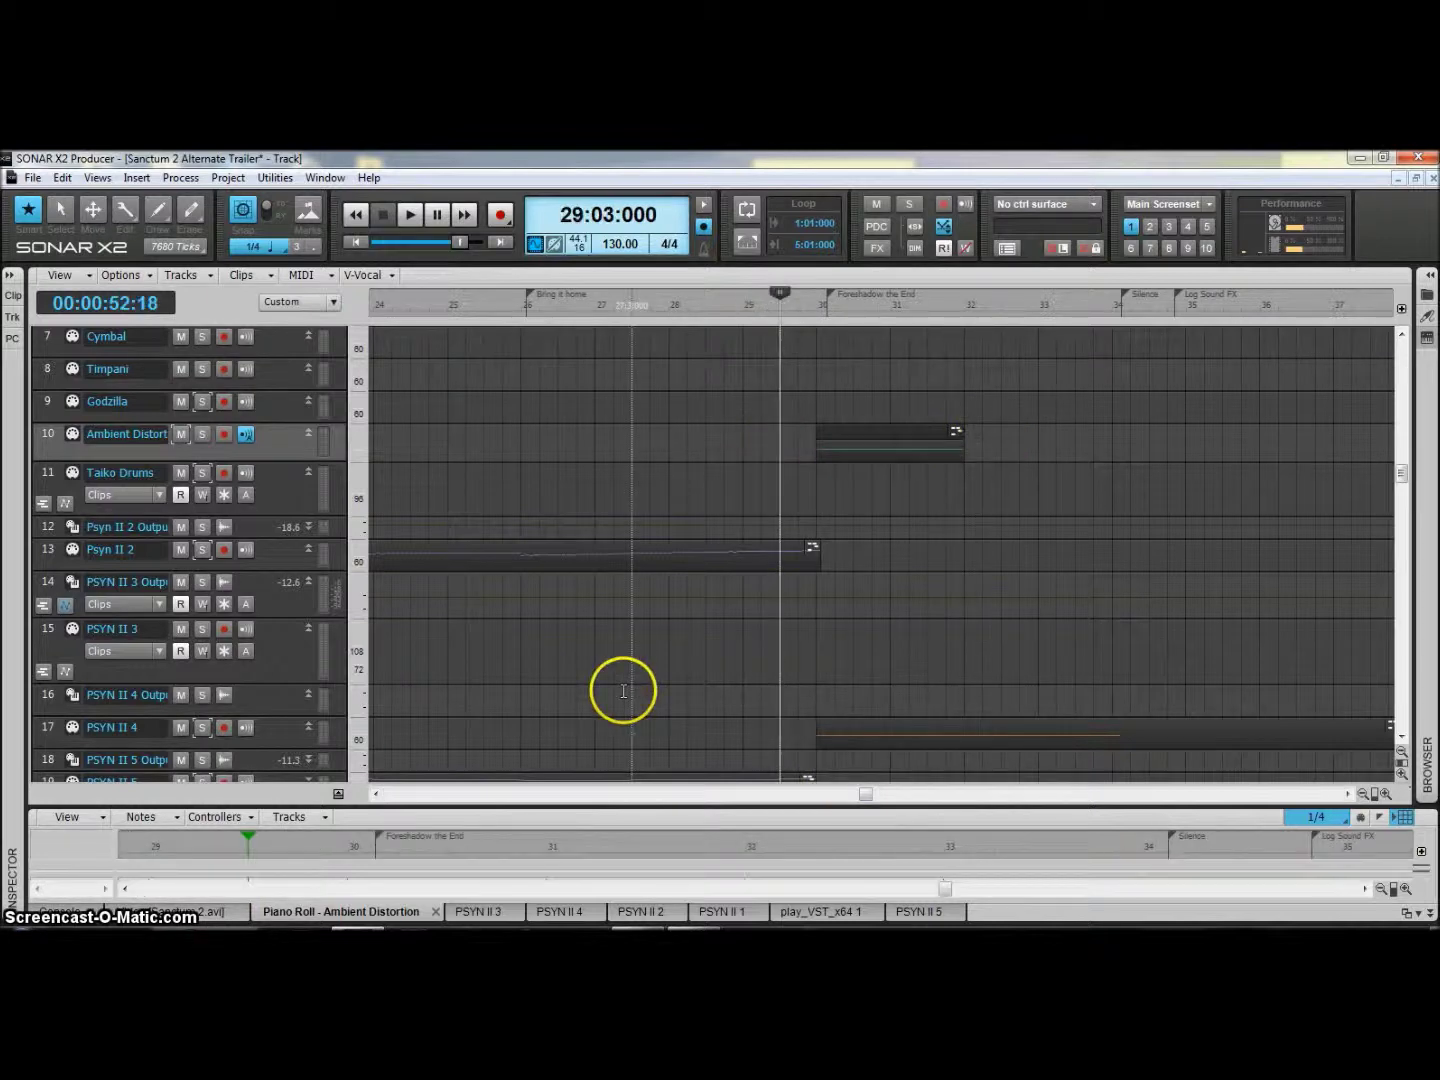
{"action": "key", "text": "space"}
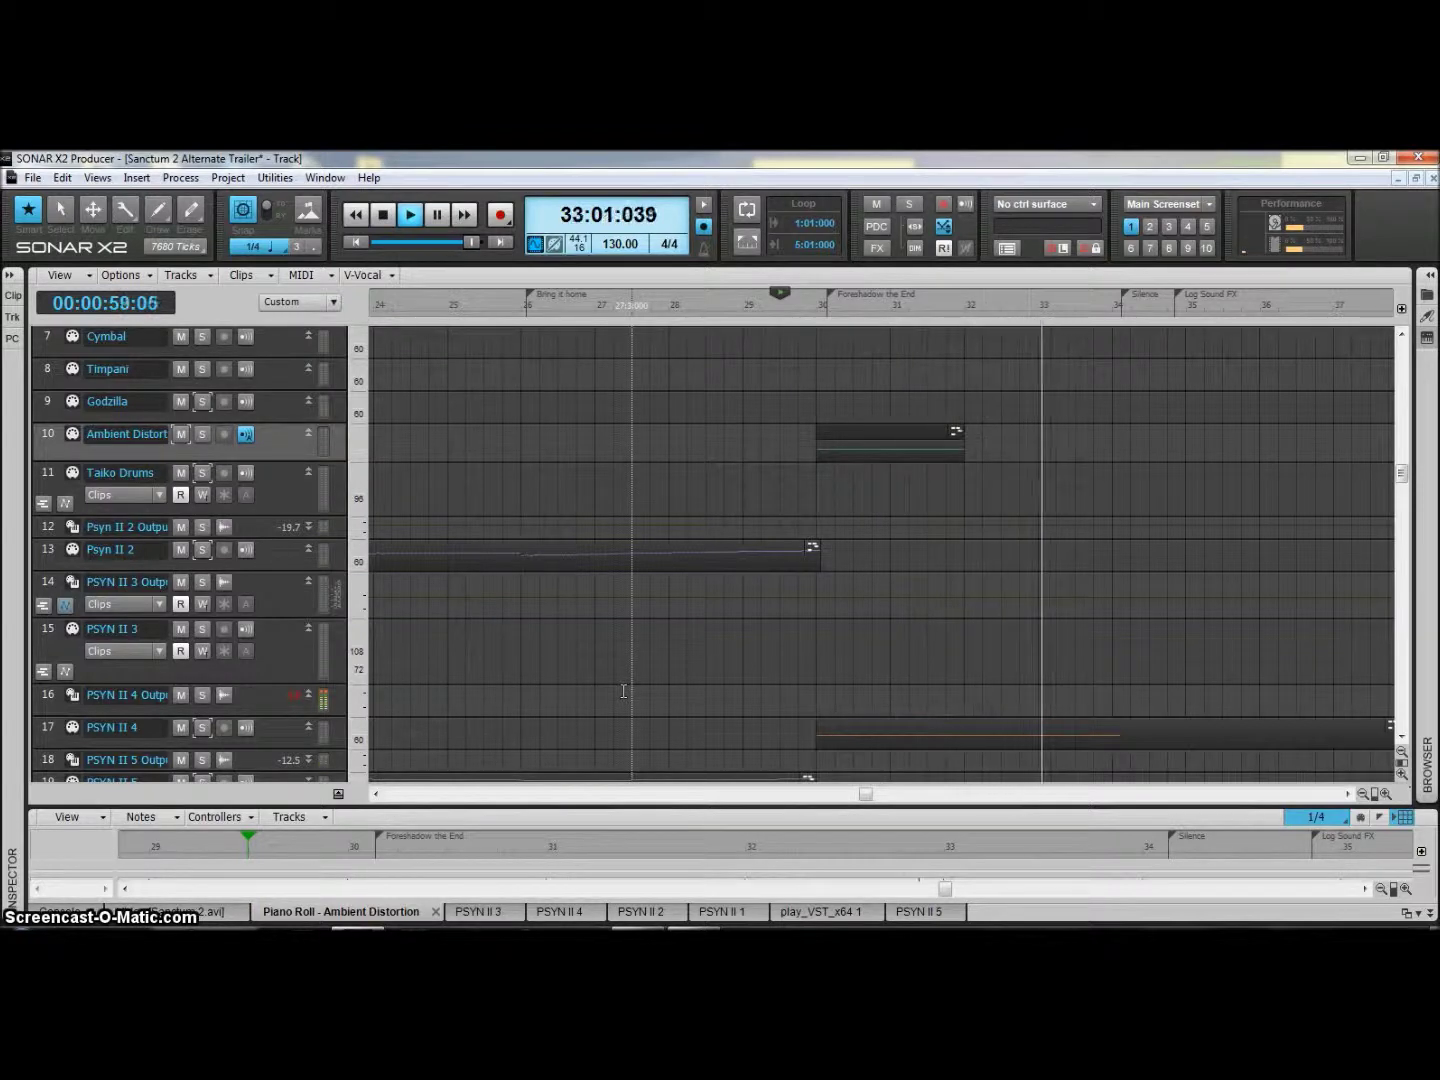
{"action": "key", "text": "space"}
{"action": "left_click", "coordinate": [666, 805]}
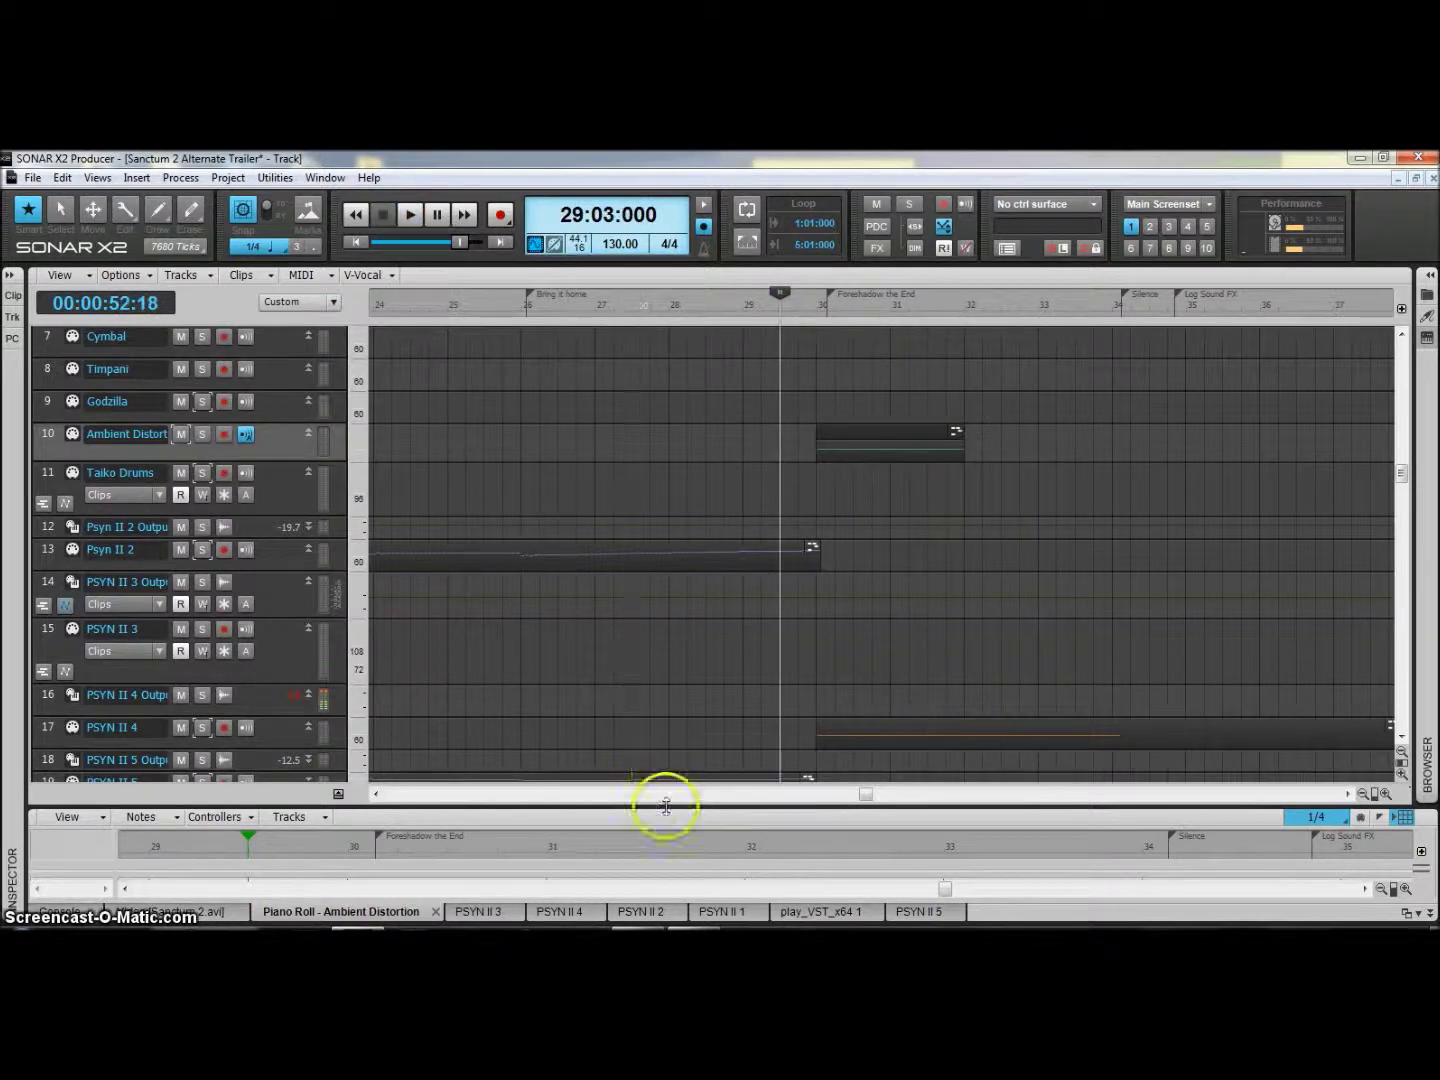
{"action": "left_click_drag", "start_coordinate": [863, 794], "coordinate": [372, 778]}
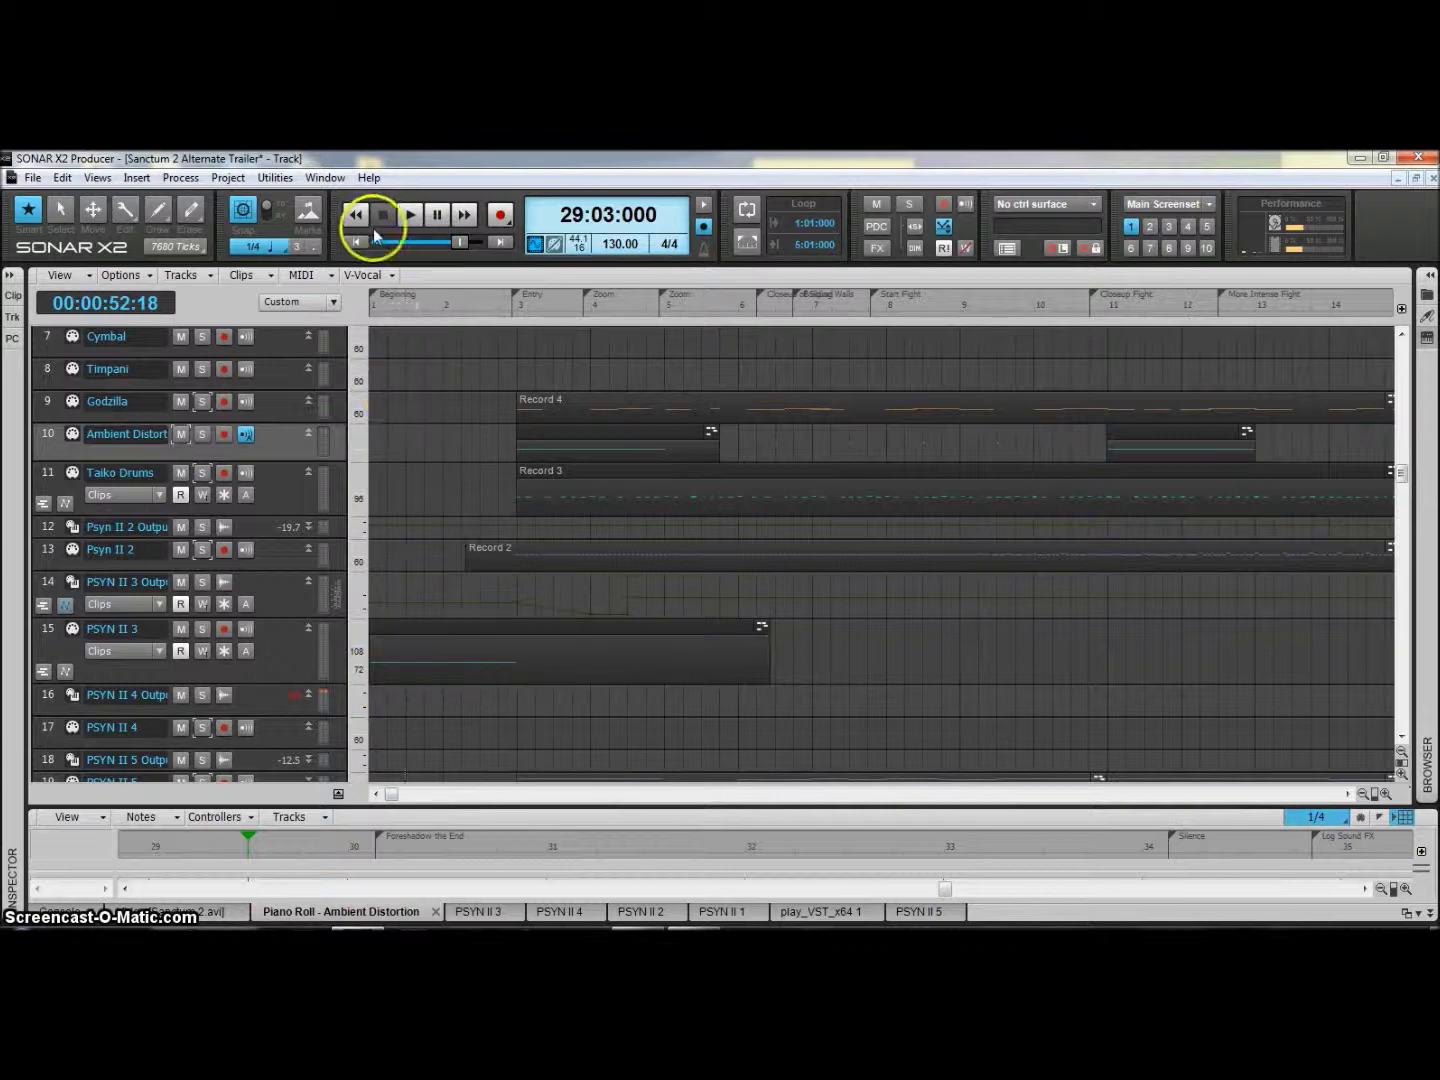
{"action": "left_click", "coordinate": [356, 214]}
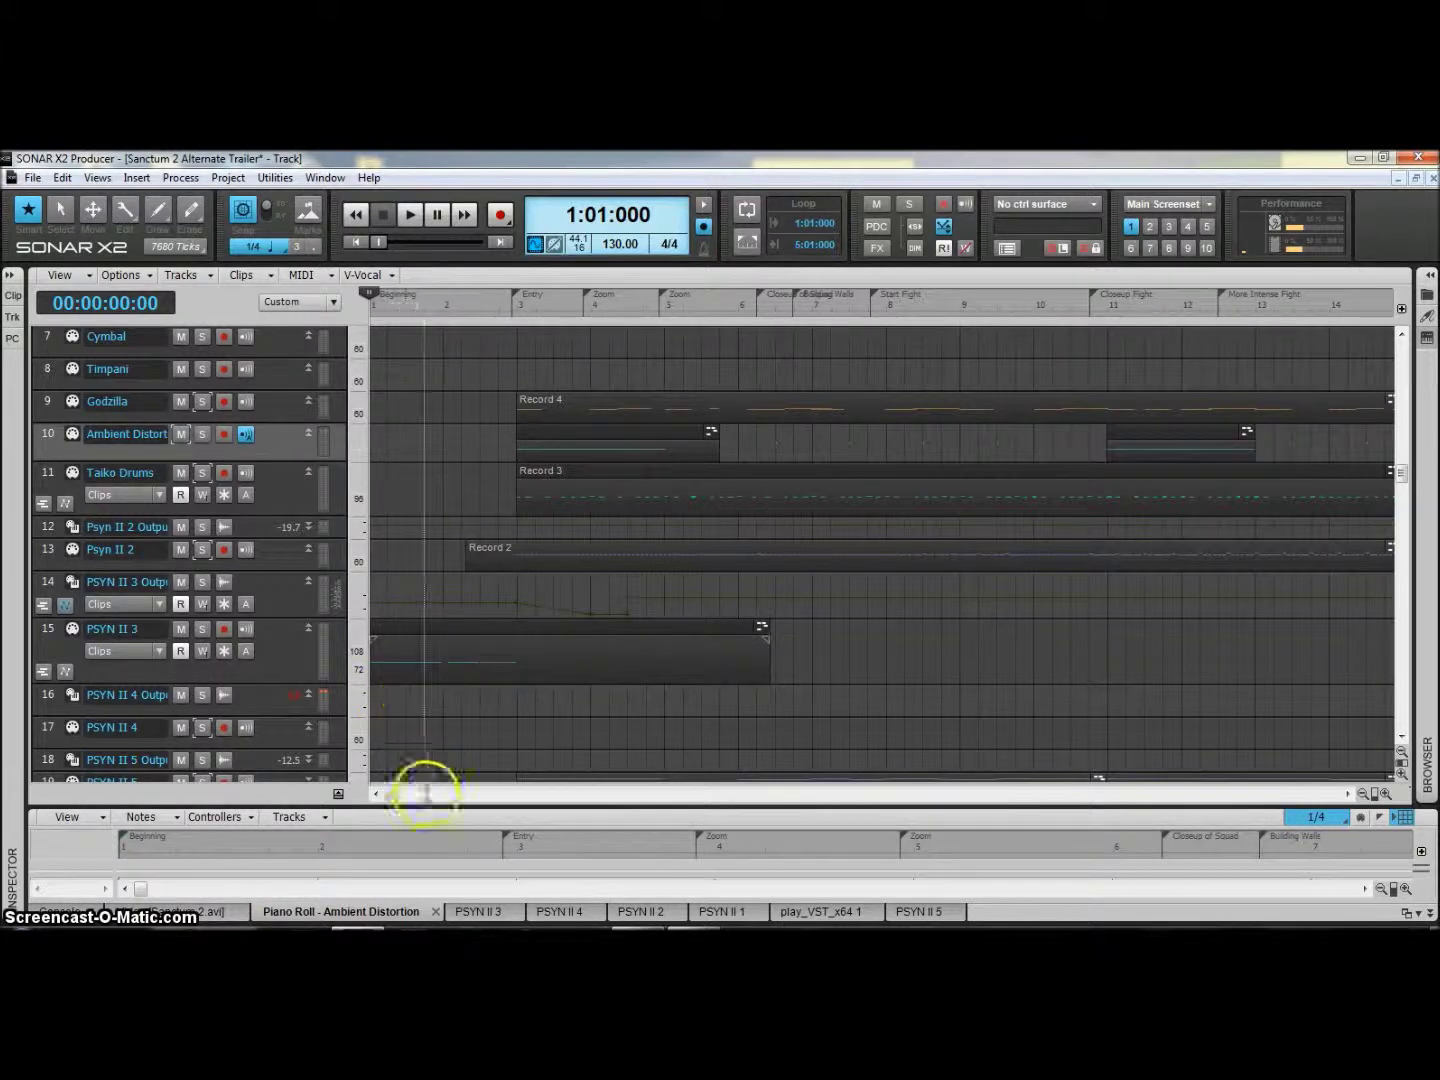
{"action": "left_click", "coordinate": [180, 912]}
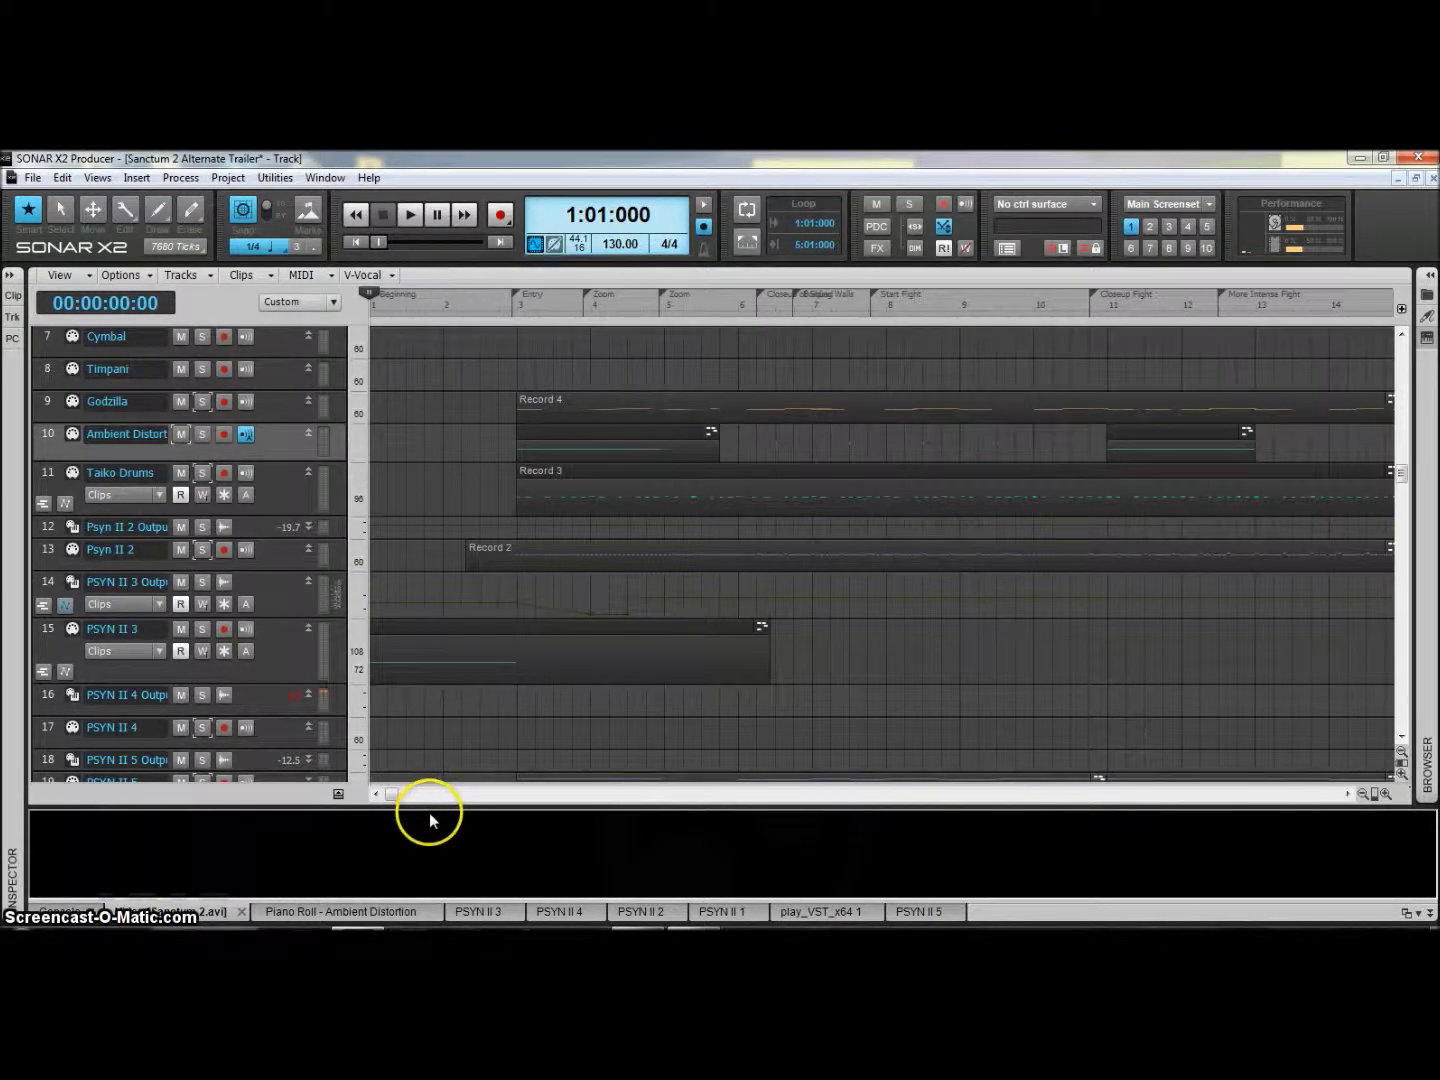
- Enlarge the Sanctum 2.avi preview to fill the window and play it with the score
{"action": "left_click_drag", "start_coordinate": [429, 813], "coordinate": [437, 313]}
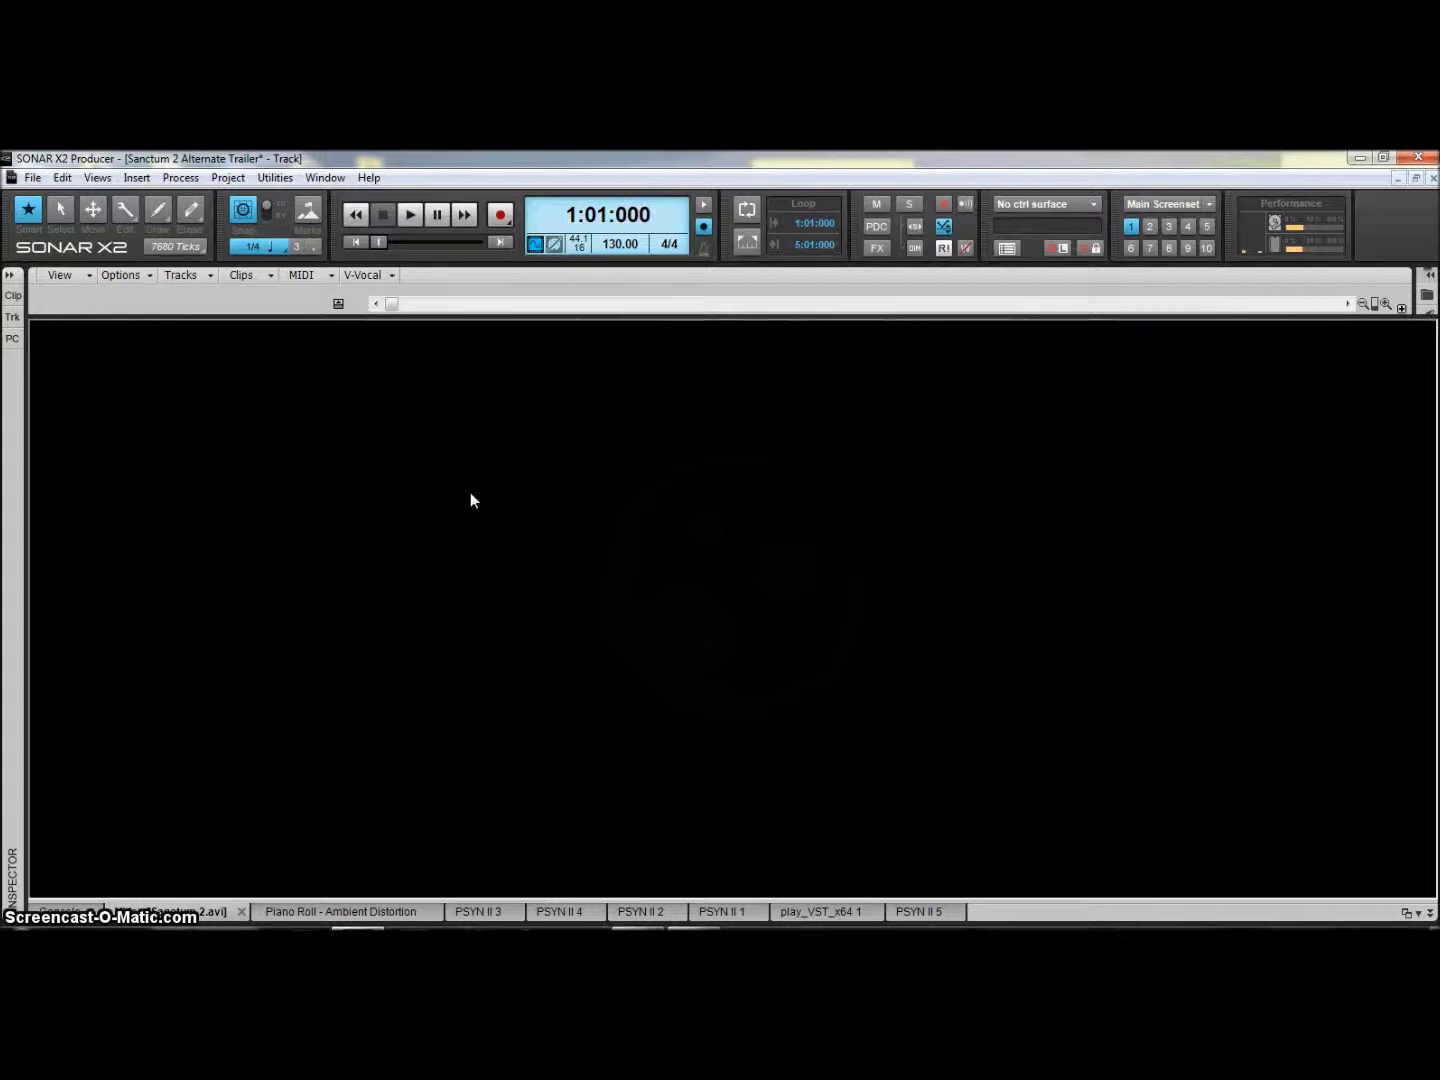
{"action": "left_click", "coordinate": [410, 216]}
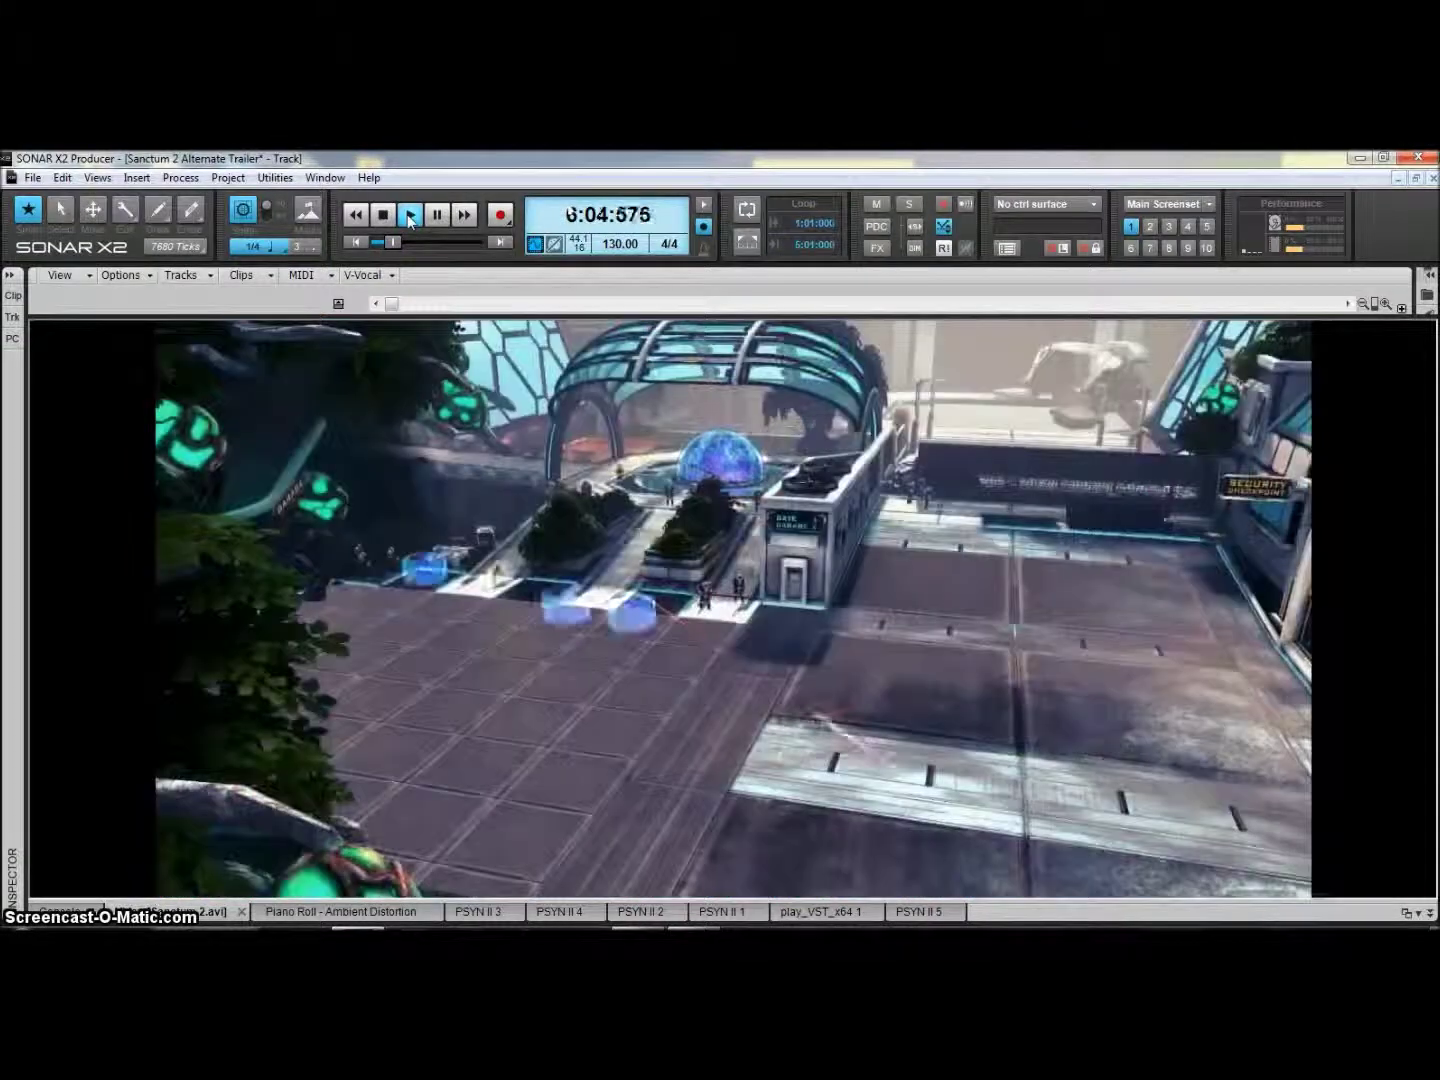
- Pause playback at 35:02:120 after the trailer's closing light-flare shot
{"action": "left_click", "coordinate": [432, 214]}
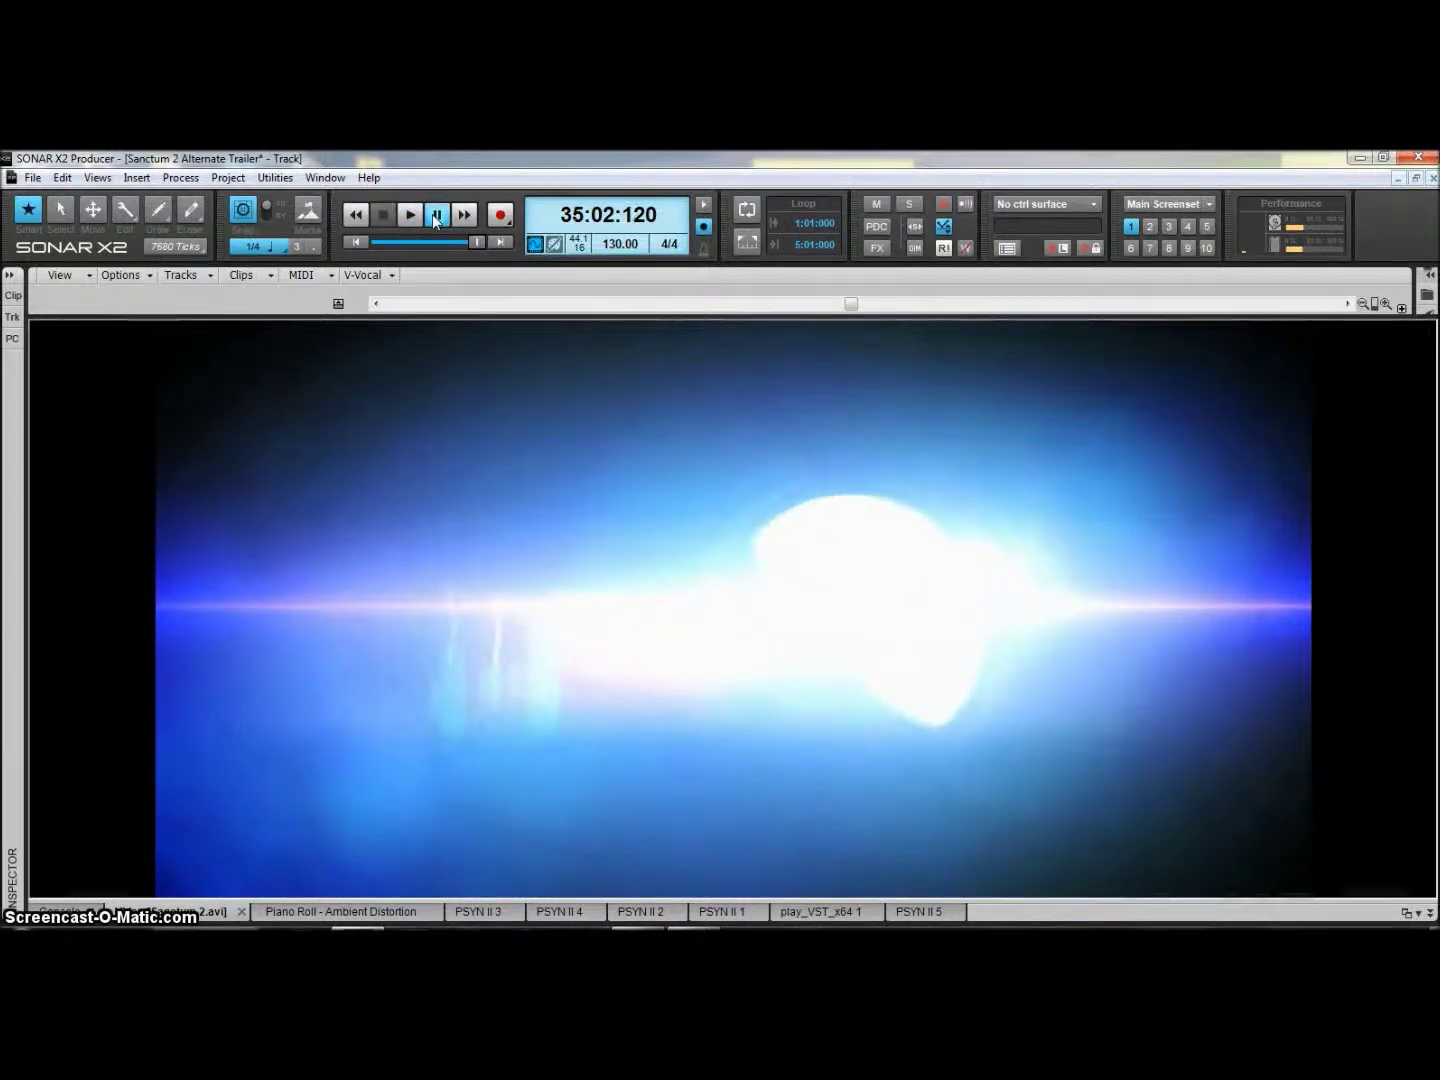
- Shrink the trailer preview below the track lanes, scroll to the project start, and show the PSYN II 3 settings
{"action": "left_click_drag", "start_coordinate": [493, 318], "coordinate": [481, 787]}
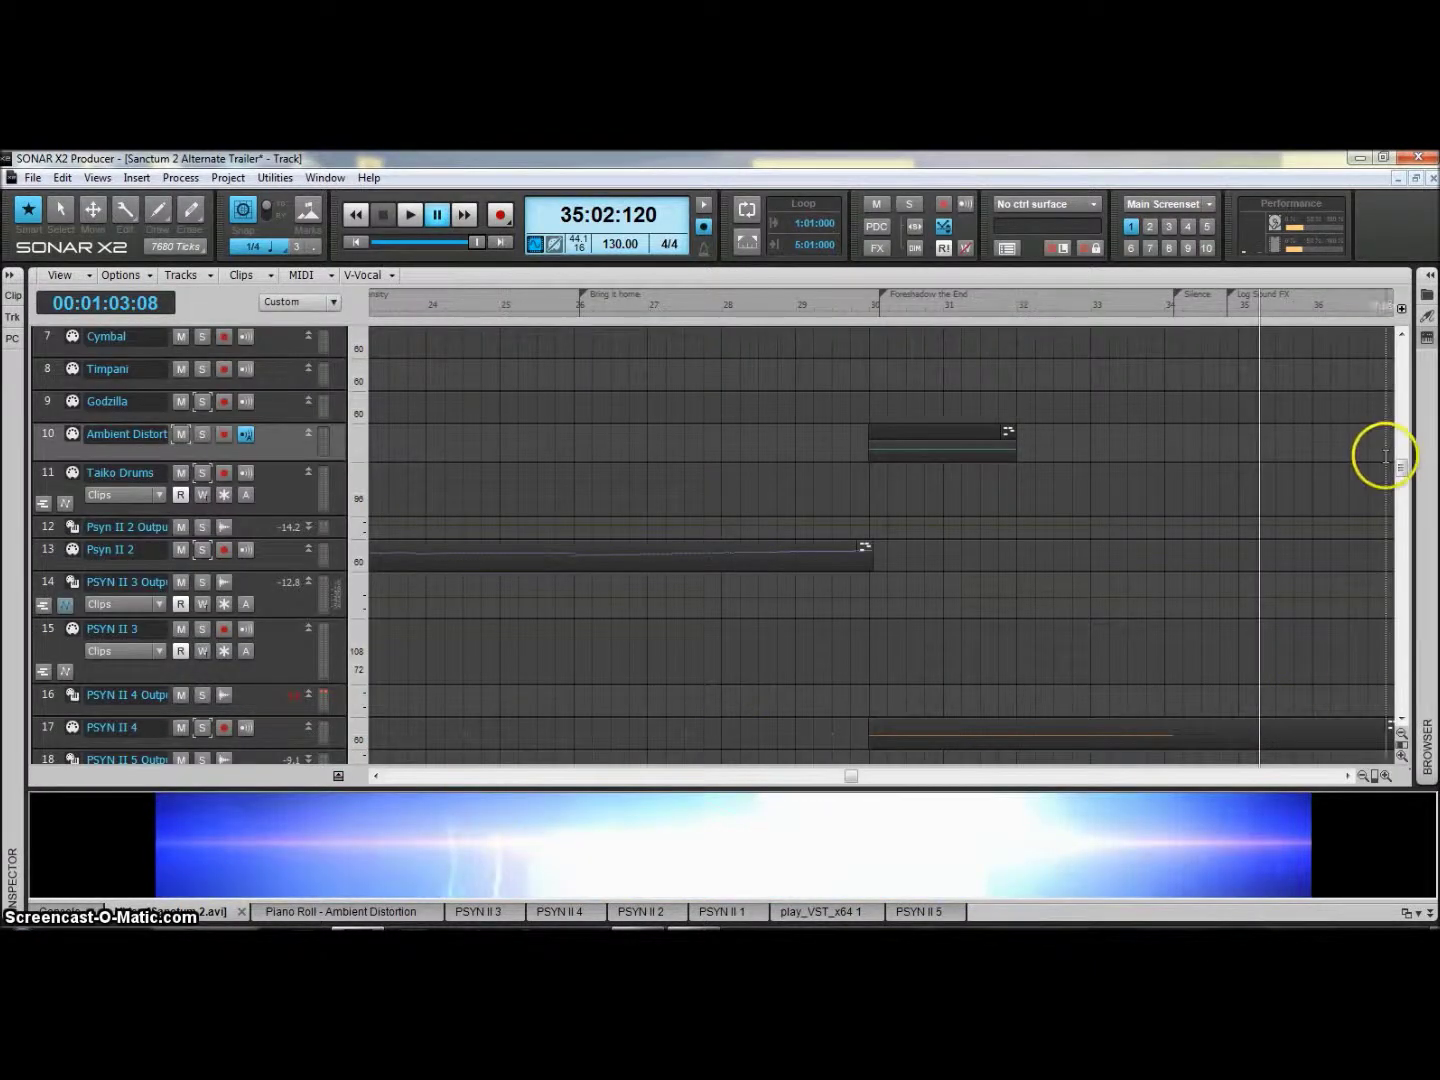
{"action": "left_click_drag", "start_coordinate": [1400, 473], "coordinate": [1380, 346]}
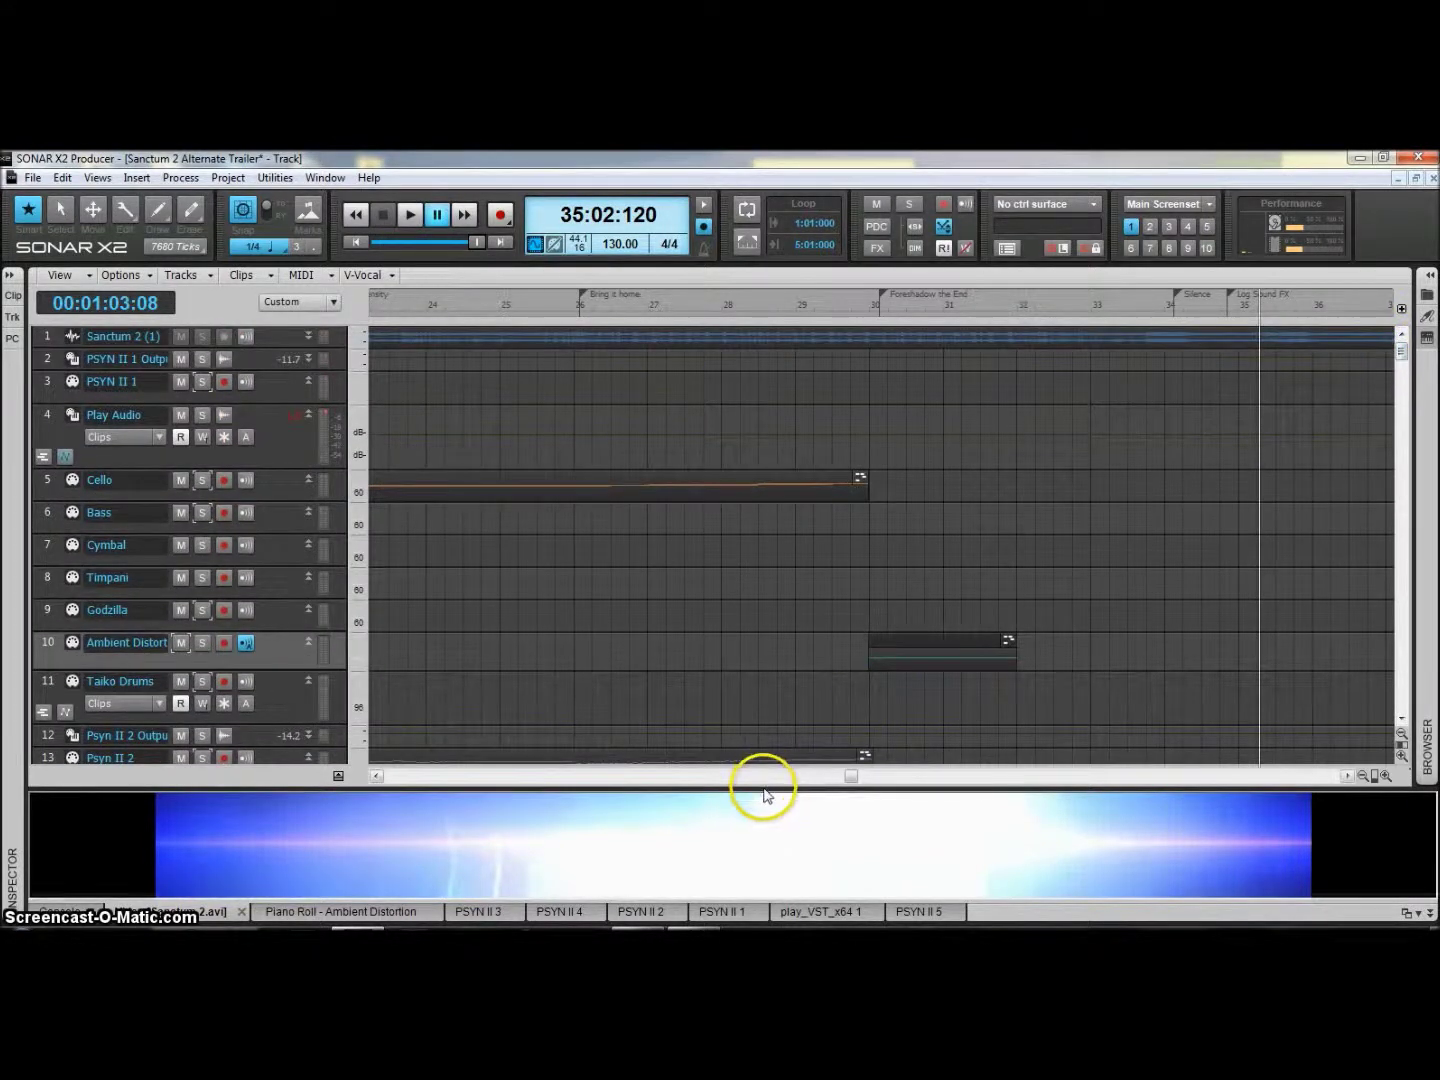
{"action": "left_click_drag", "start_coordinate": [771, 421], "coordinate": [771, 694]}
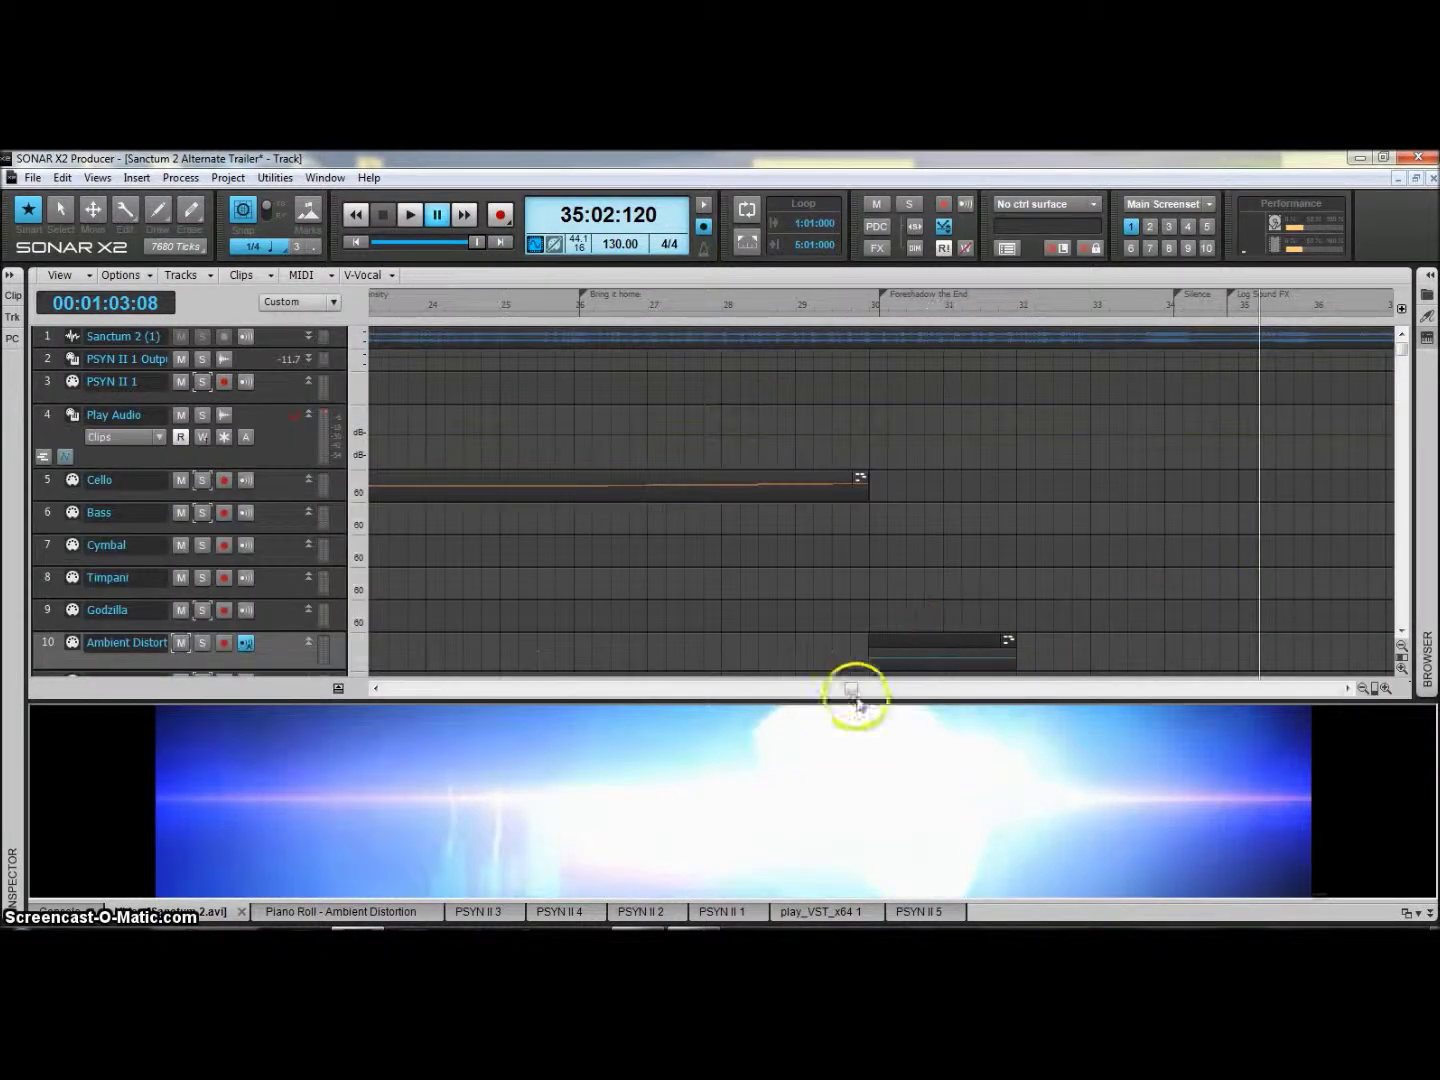
{"action": "left_click_drag", "start_coordinate": [849, 689], "coordinate": [374, 705]}
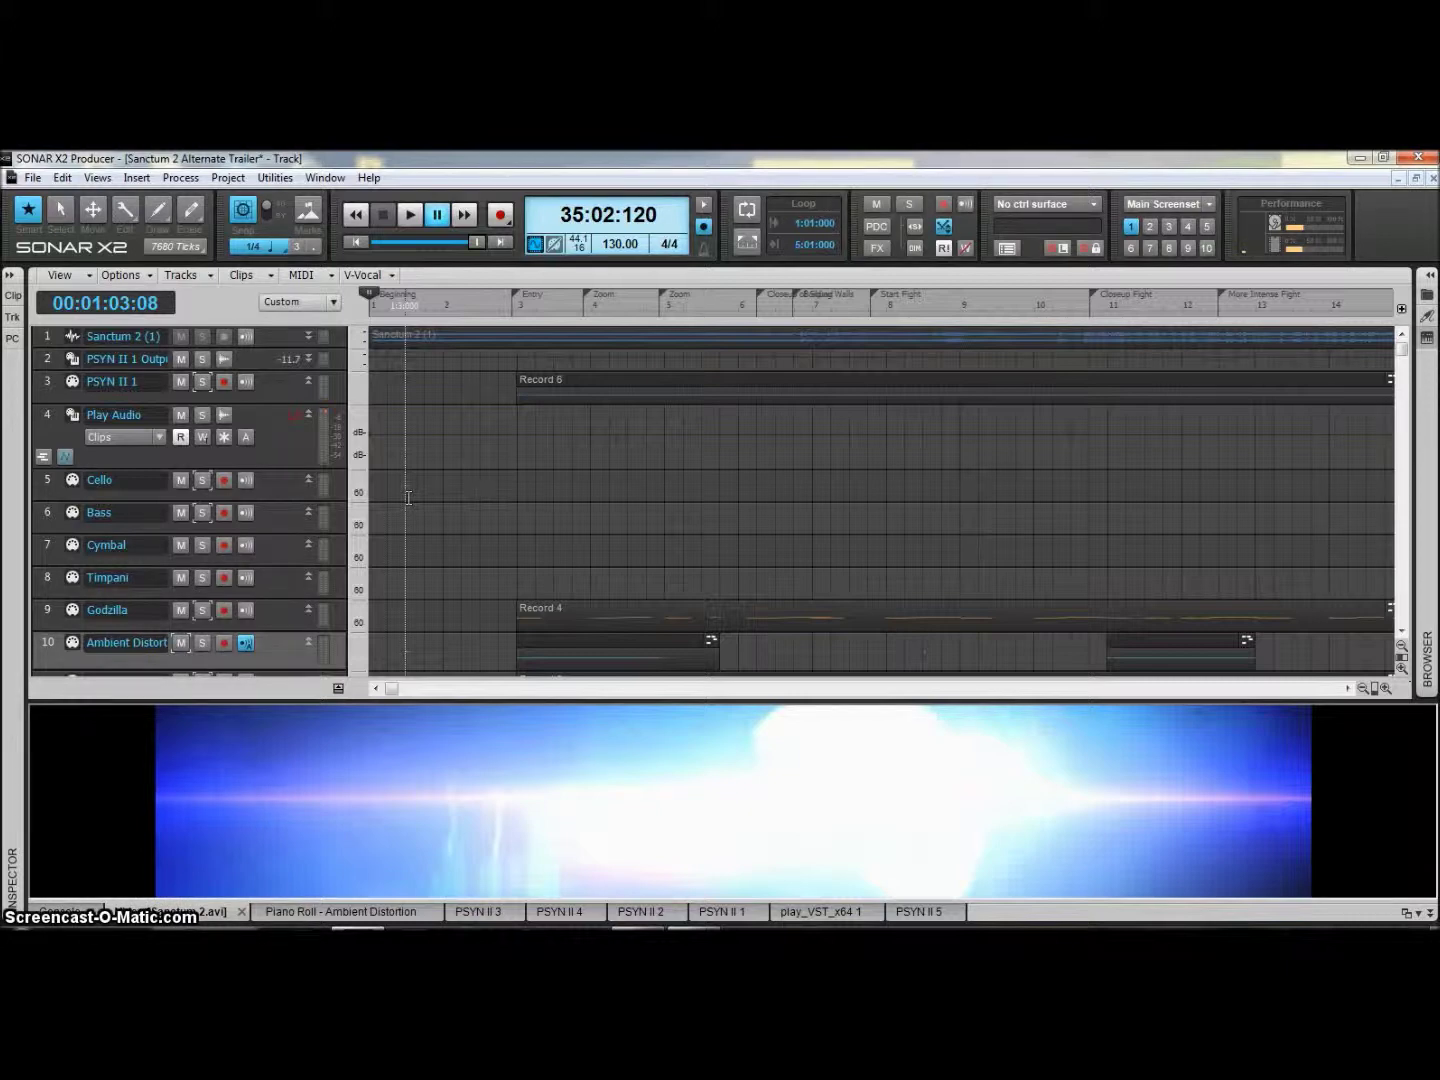
{"action": "left_click", "coordinate": [470, 911]}
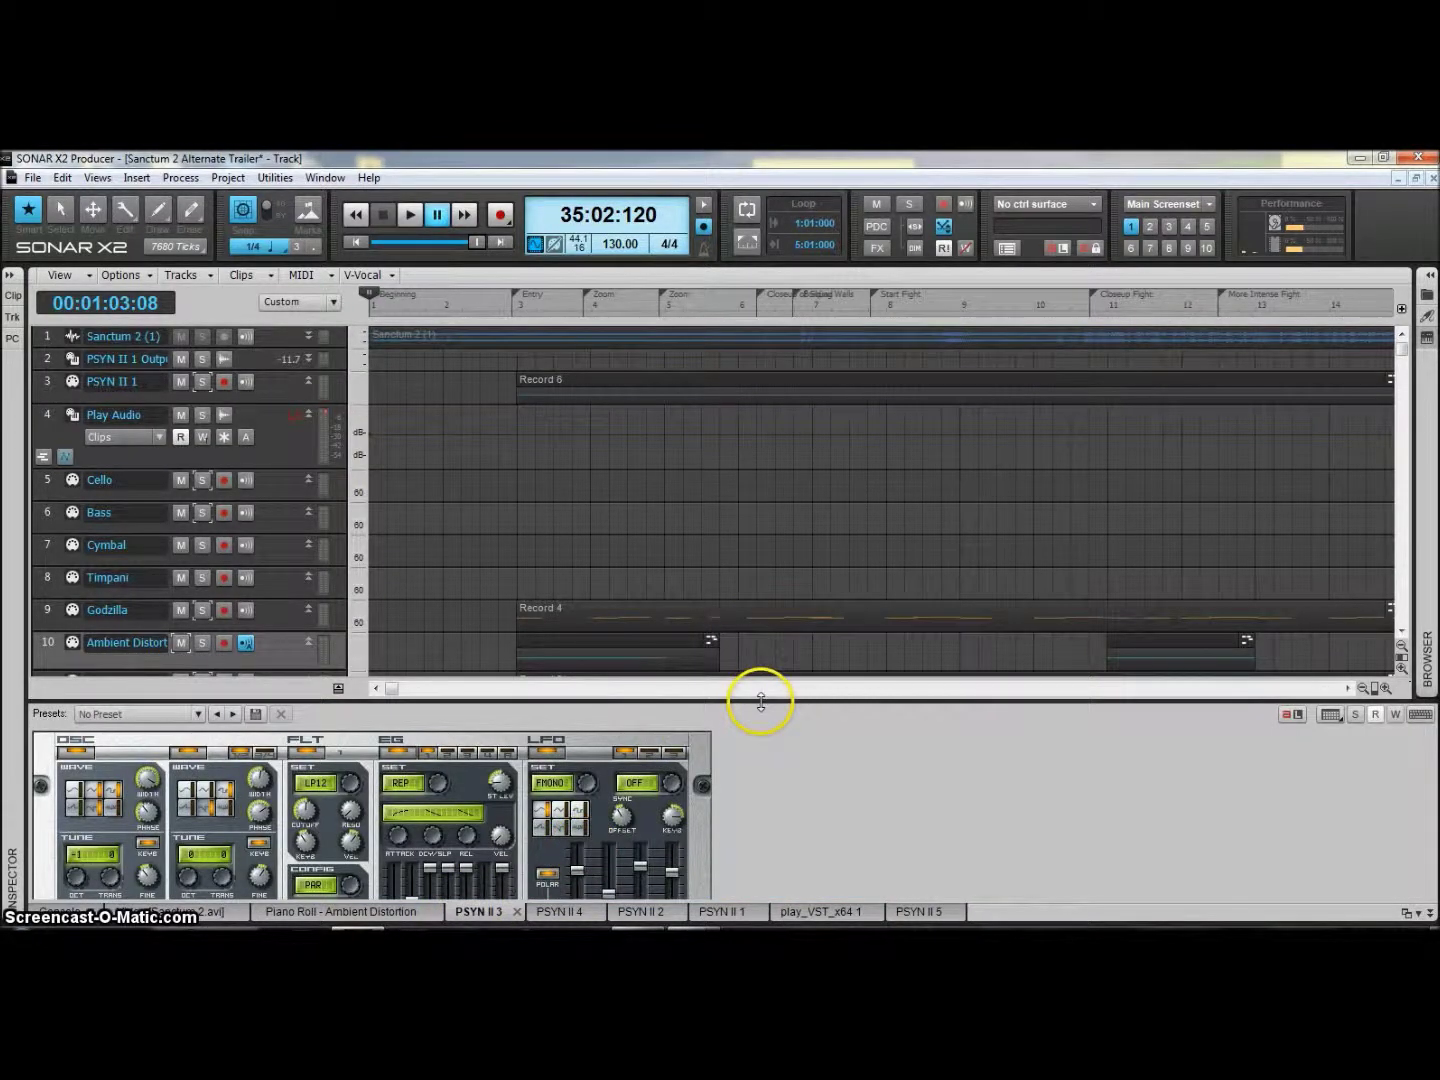
- Expand the PSYN II 3 synth panel fully, then reduce it so tracks 1–13 show
{"action": "left_click_drag", "start_coordinate": [790, 544], "coordinate": [770, 396]}
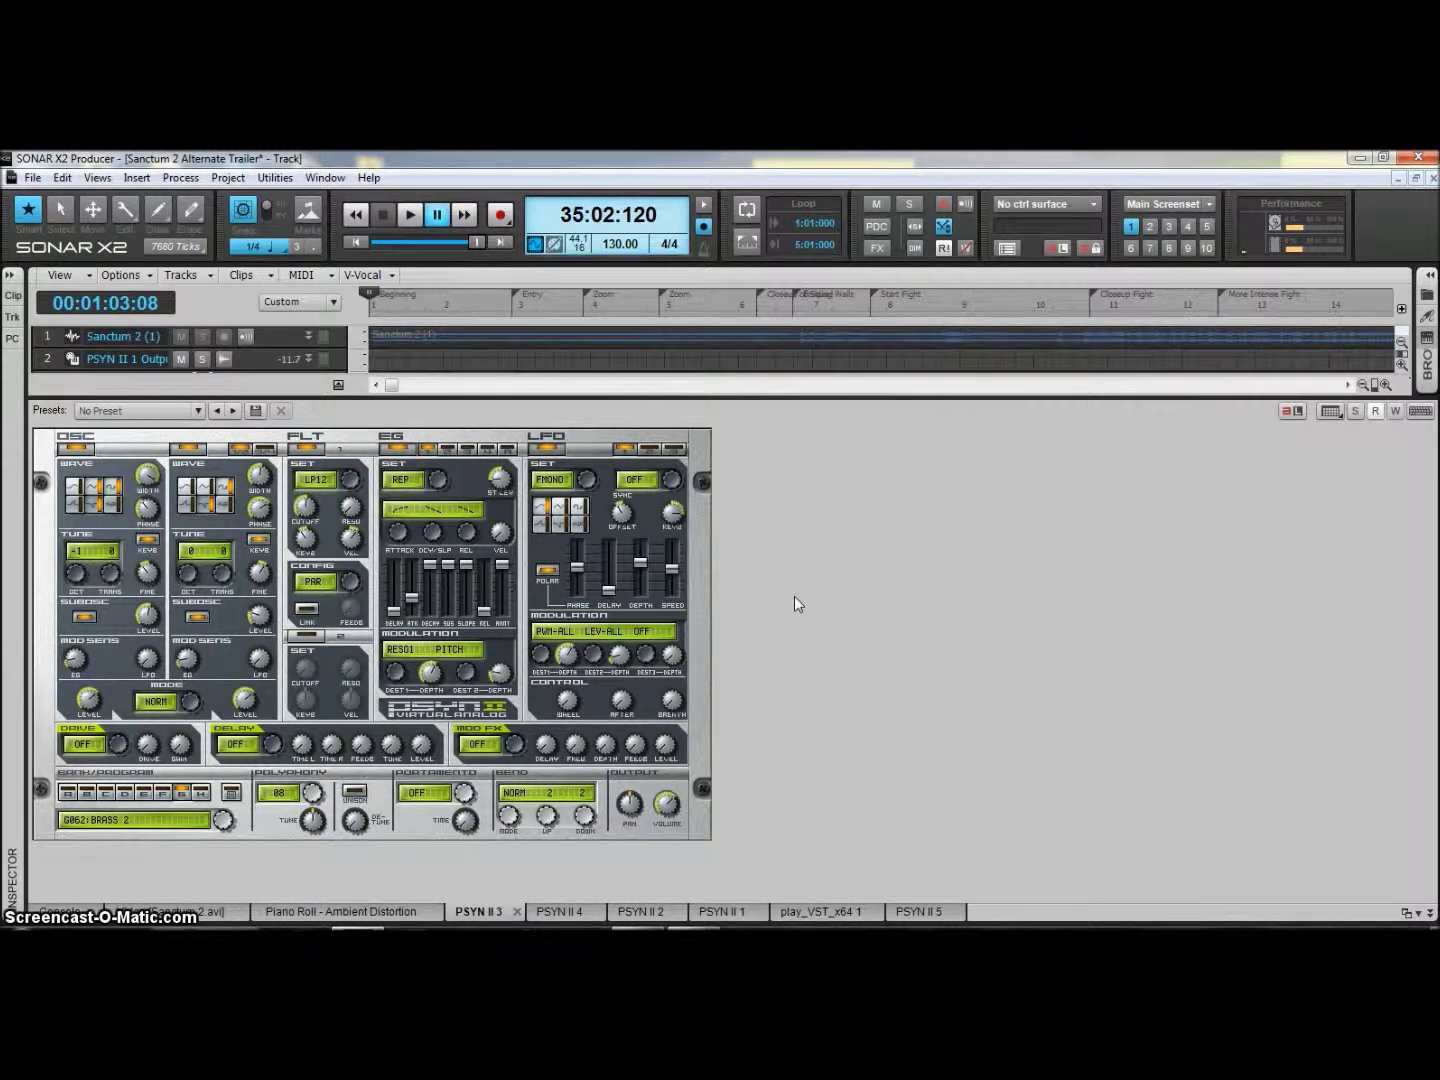
{"action": "left_click_drag", "start_coordinate": [833, 366], "coordinate": [757, 788]}
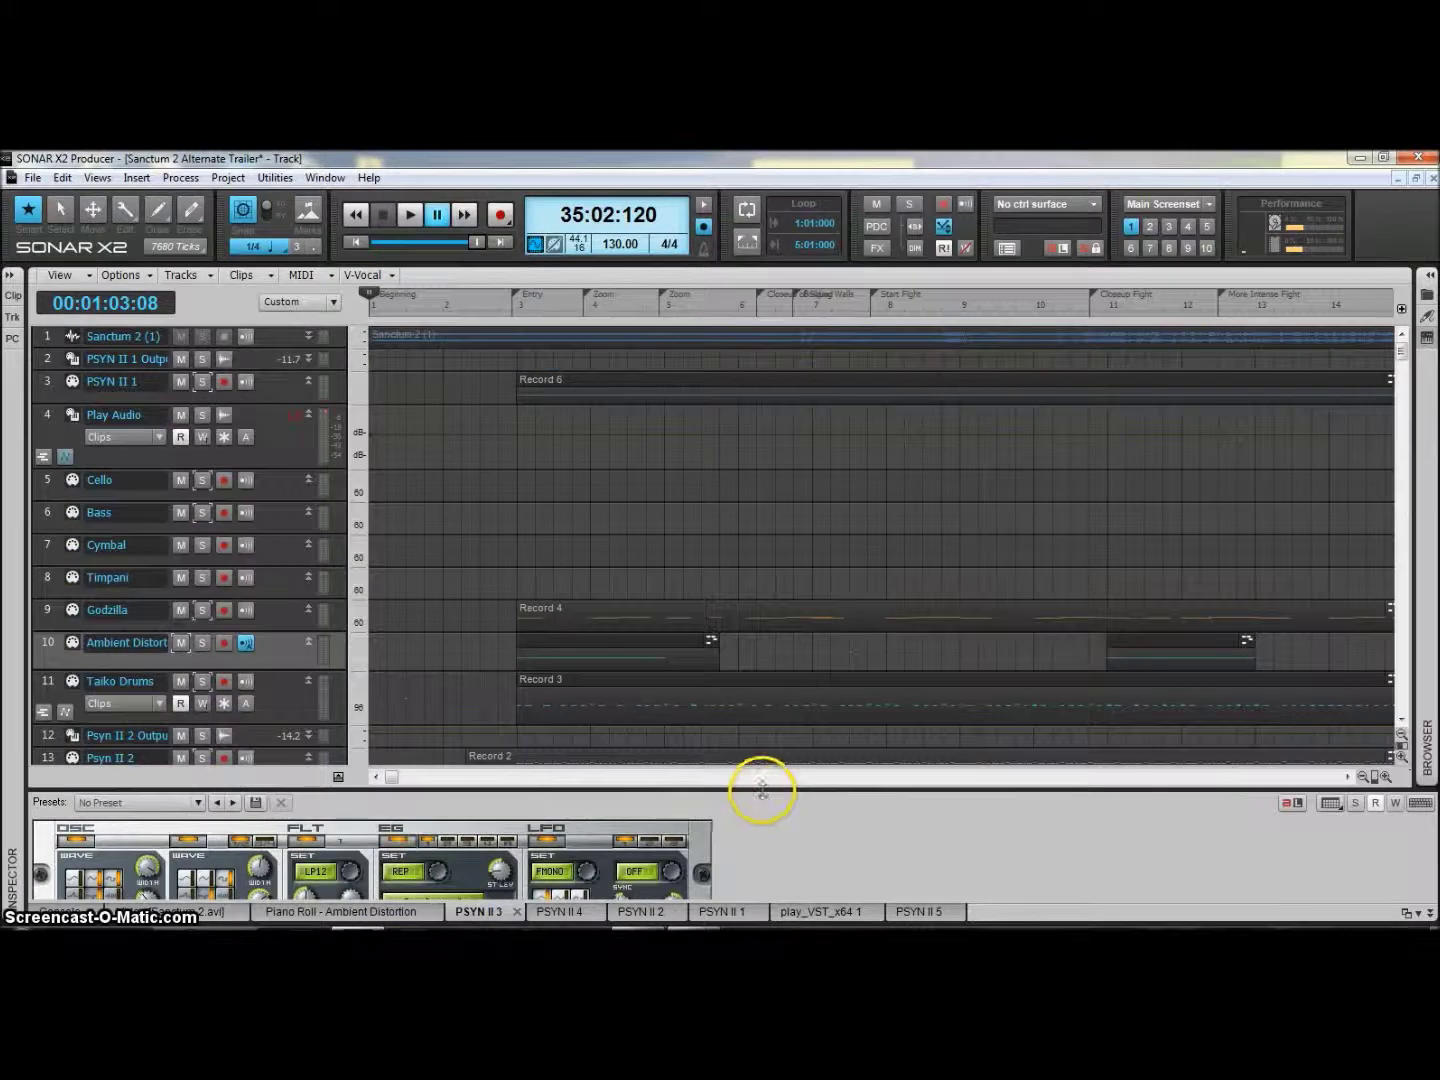